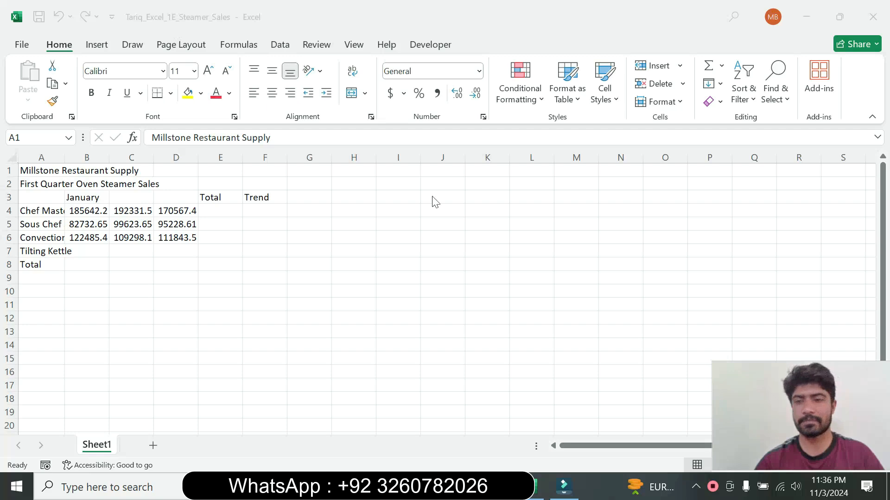
Switch to the Word instructions document and read the project title, description and first steps
key("alt+Tab")
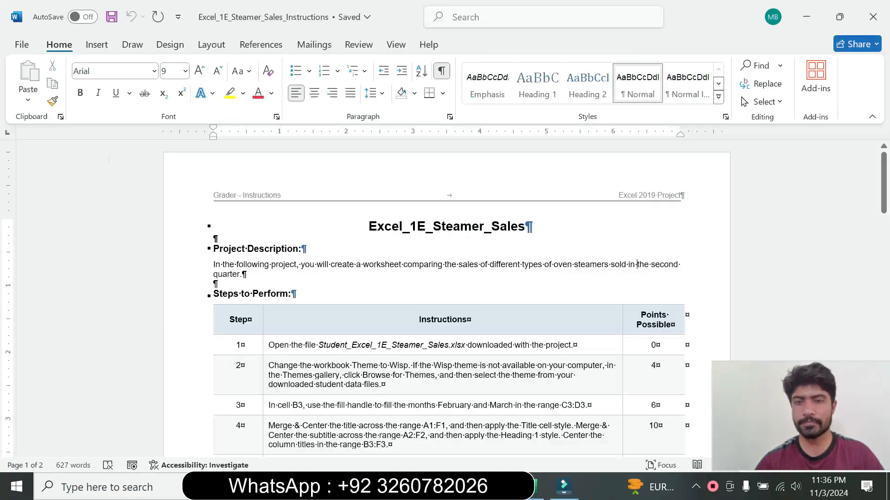
left_click_drag(369, 226, 484, 226)
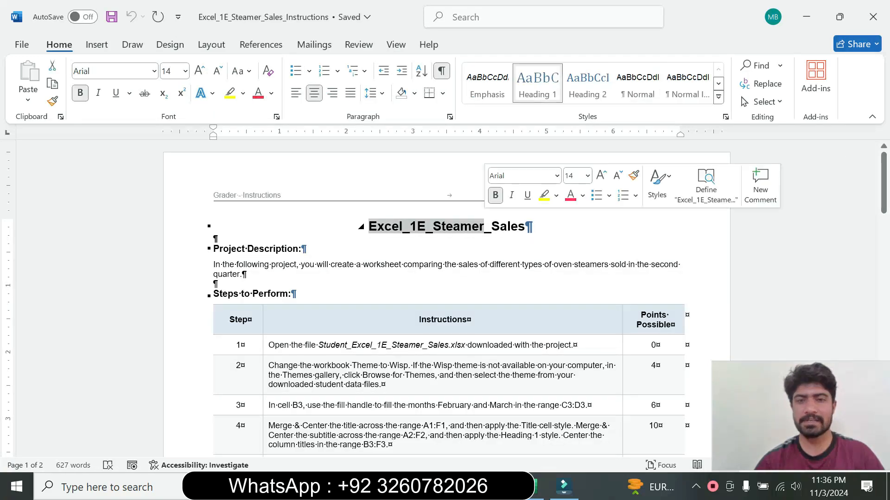
left_click(302, 249)
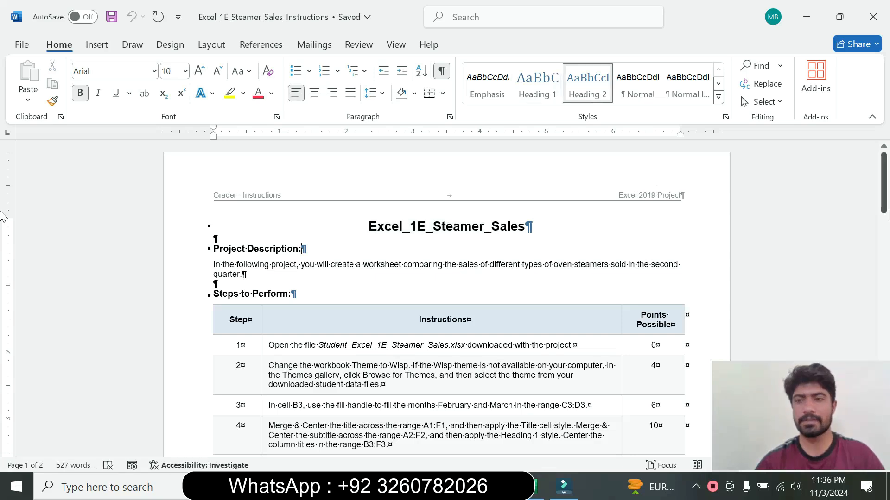
left_click_drag(884, 201, 886, 215)
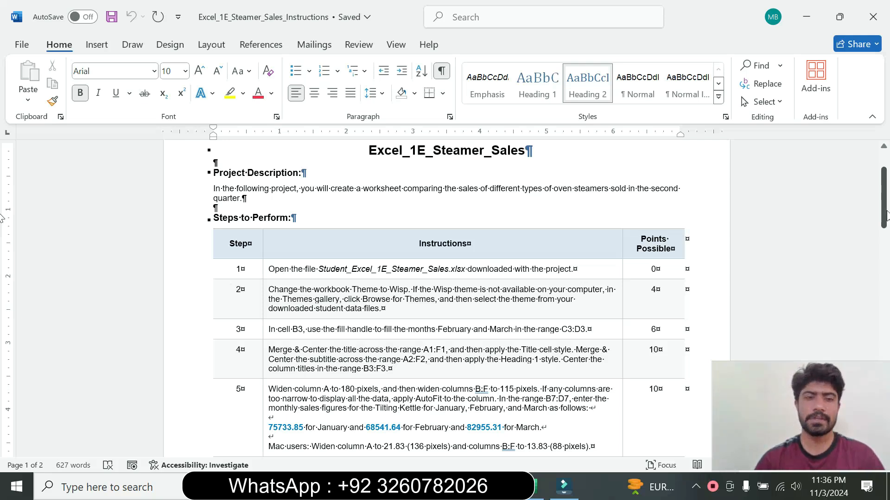
Enlarge the step 1 instruction text to 14 pt and highlight it in yellow
left_click(263, 274)
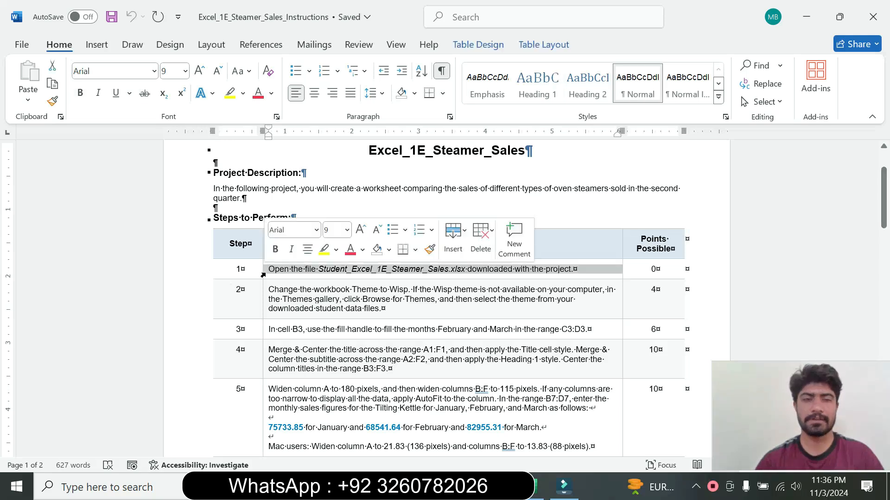
left_click(347, 230)
left_click(335, 334)
left_click(324, 251)
left_click_drag(268, 272, 435, 287)
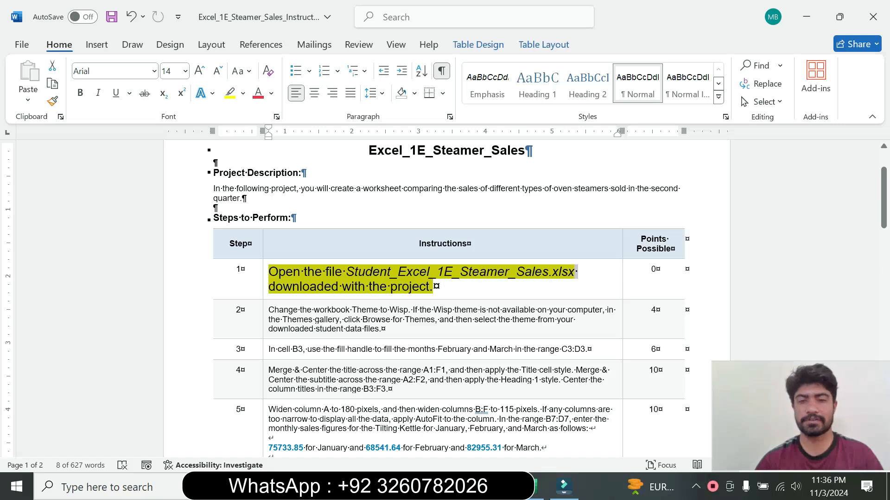
Check the steamer sales workbook in Excel, and return to the Word instructions
left_click(539, 486)
left_click(398, 331)
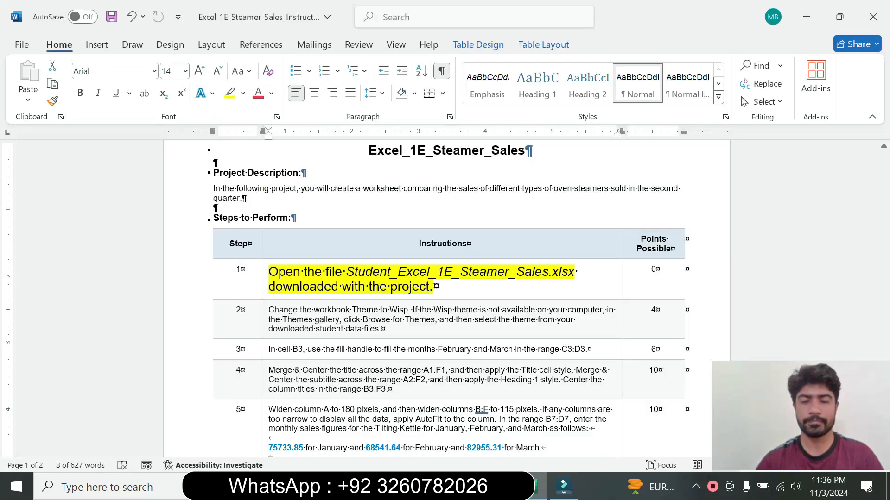
key("alt+Tab")
Reset the step 1 instruction text to 9 pt and remove its highlighting
left_click(263, 298)
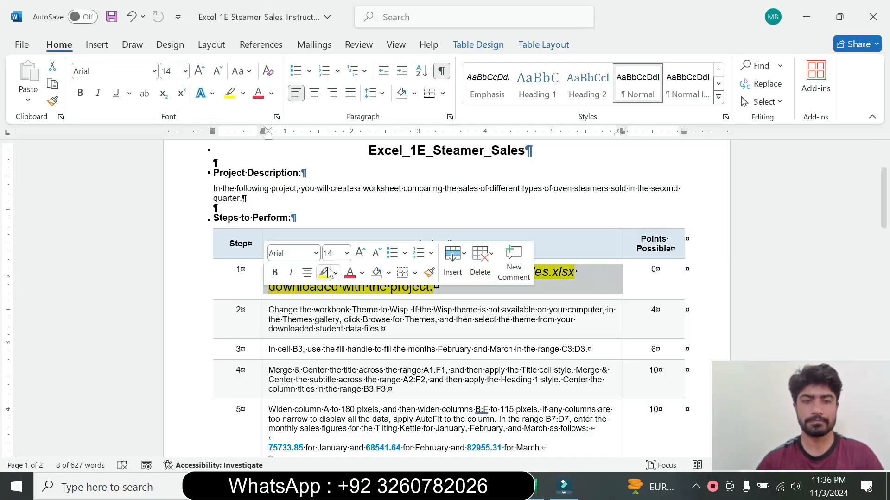
left_click(346, 253)
left_click(332, 27)
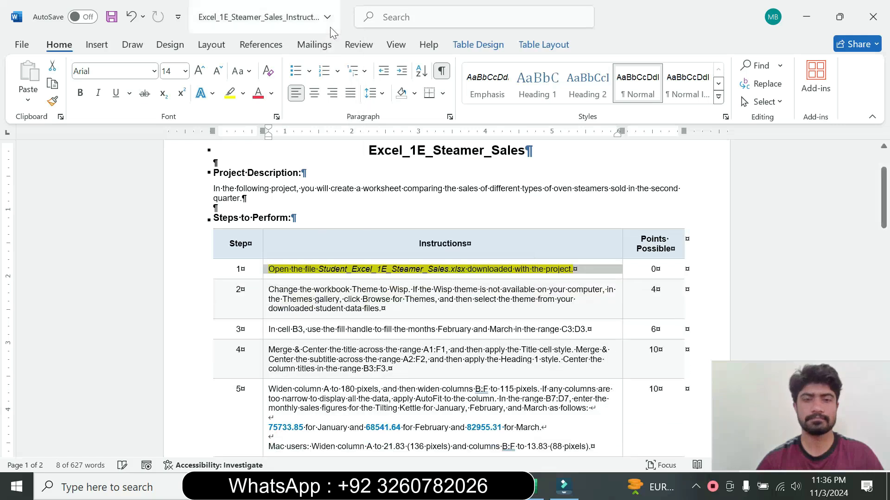
left_click(242, 93)
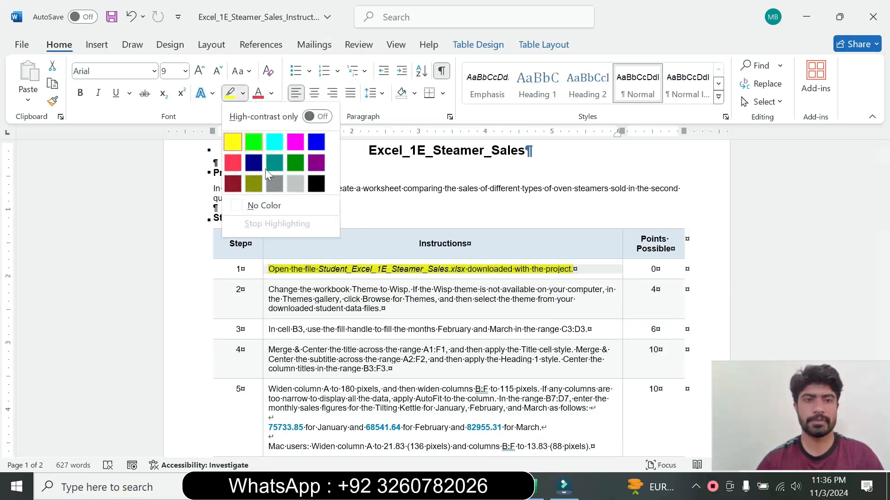
left_click(258, 204)
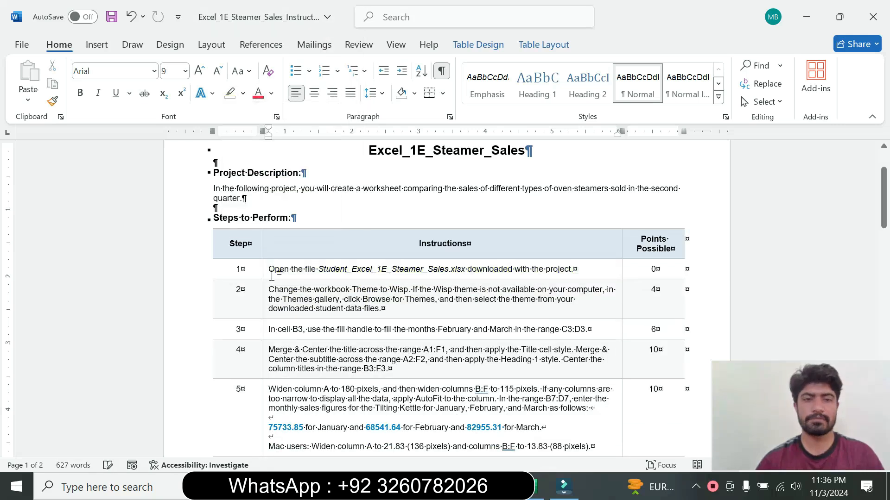
Set the step 2 instruction about the workbook theme to 14 pt, highlight it in turquoise and read it
left_click(263, 304)
left_click(348, 258)
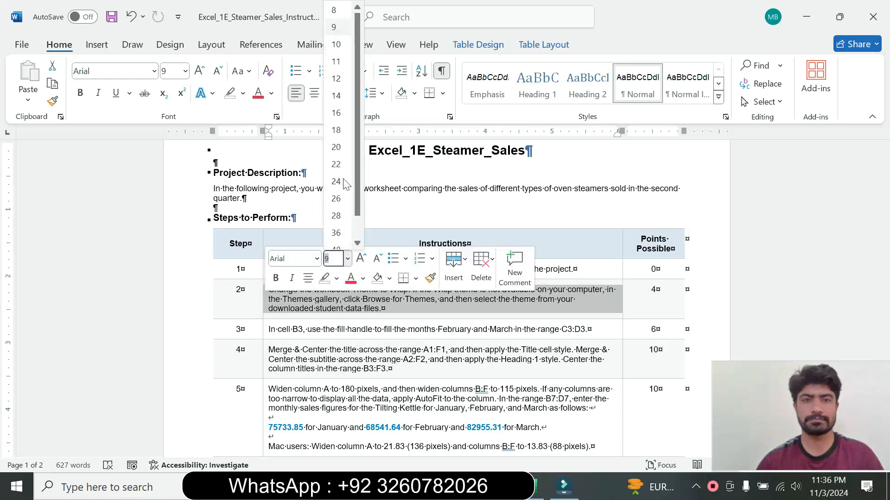
left_click(336, 96)
left_click(243, 93)
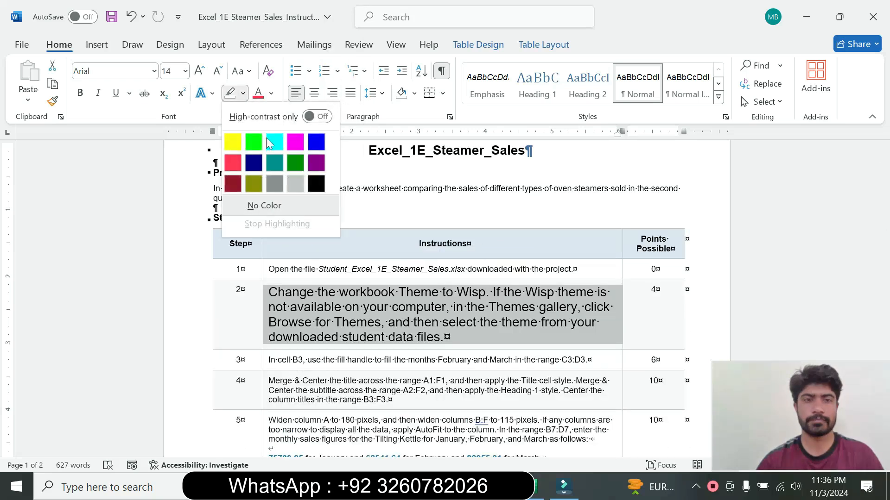
left_click(273, 142)
left_click_drag(269, 293, 444, 338)
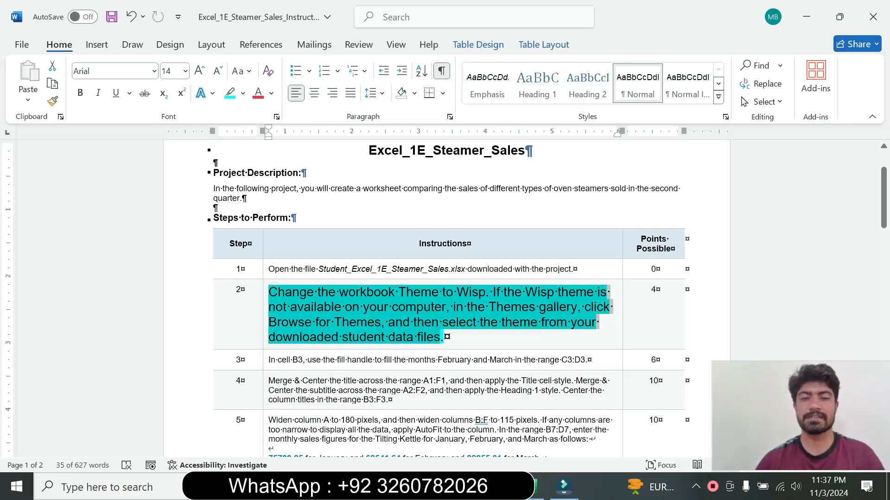
left_click(400, 338)
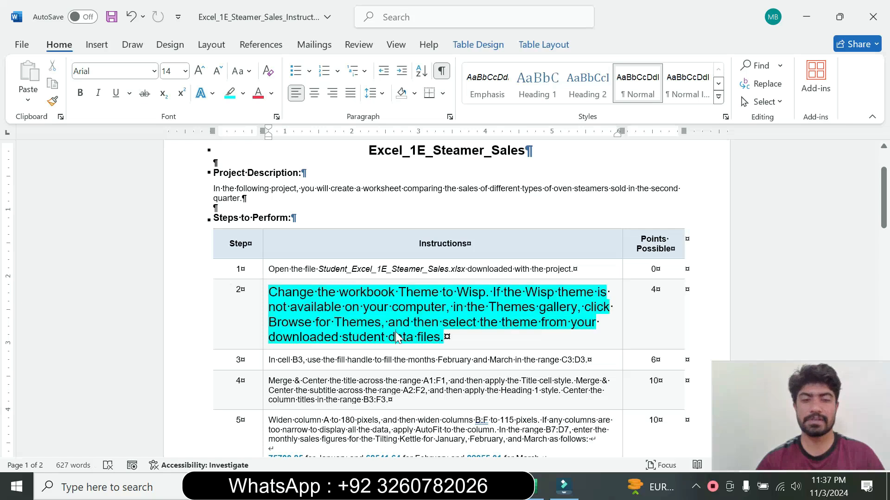
left_click_drag(317, 293, 439, 293)
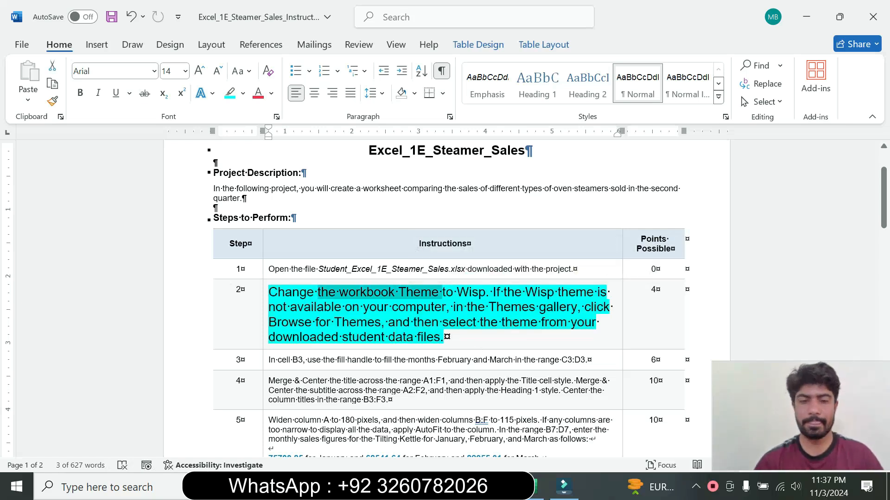
Switch to the Excel workbook and change its theme to Wisp
left_click(537, 487)
left_click(192, 252)
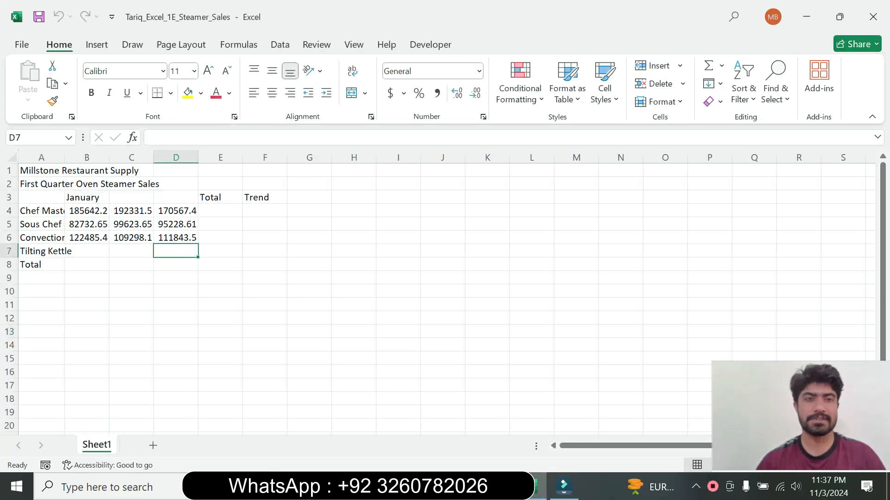
left_click(187, 53)
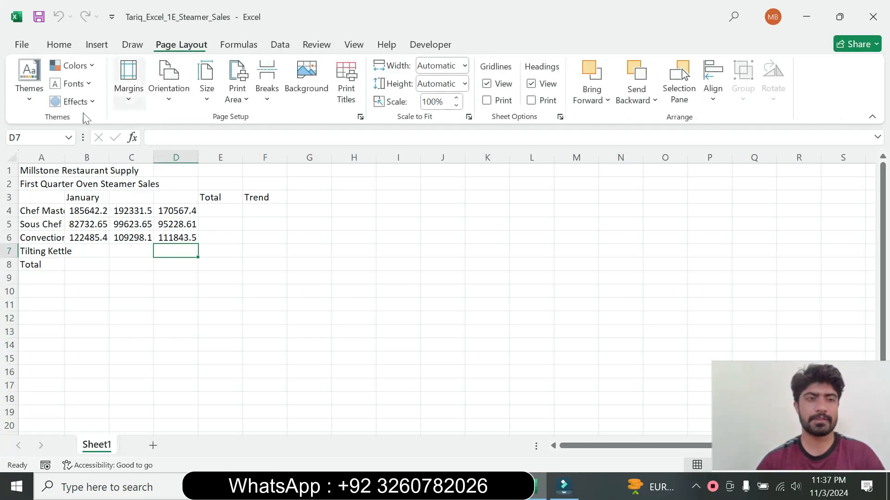
left_click(40, 99)
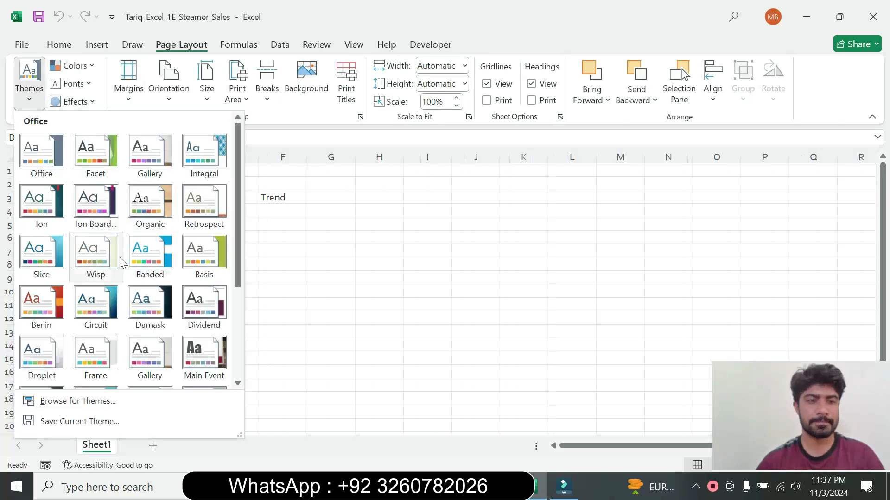
left_click(122, 262)
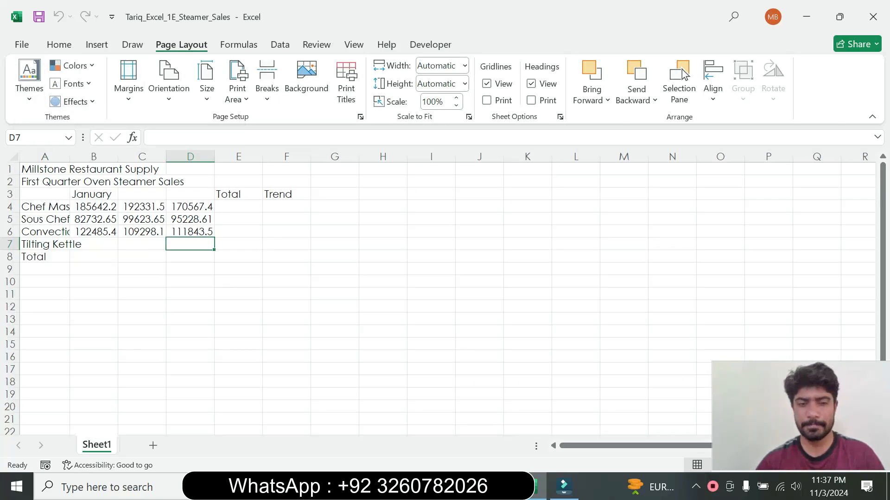
Return to the Word instructions, set the step 2 text back to 9 pt and clear its highlighting
key("alt+Tab")
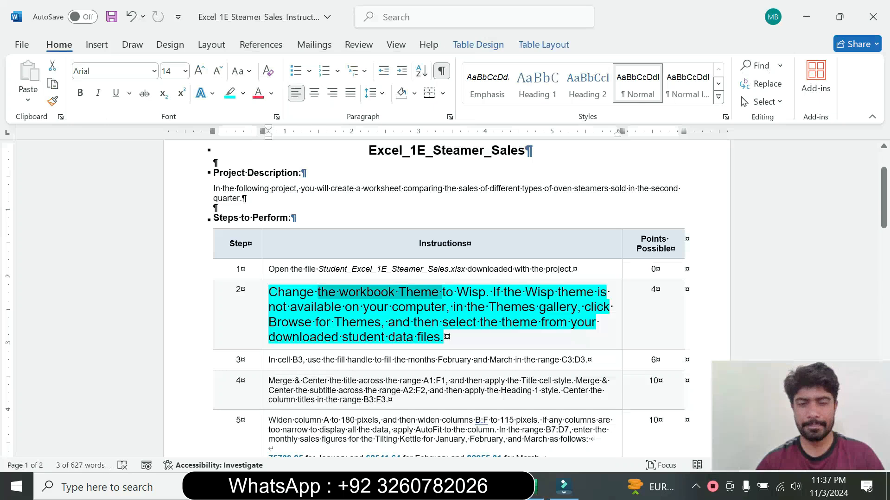
left_click(262, 333)
left_click(347, 288)
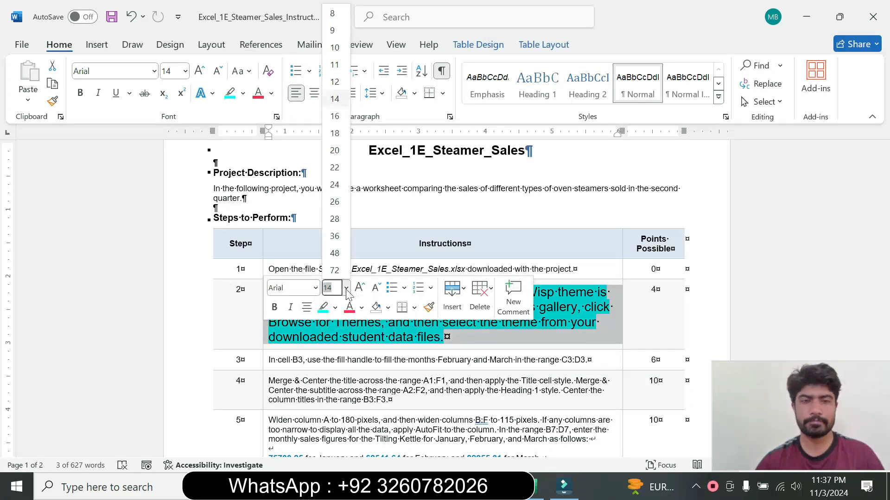
left_click(332, 30)
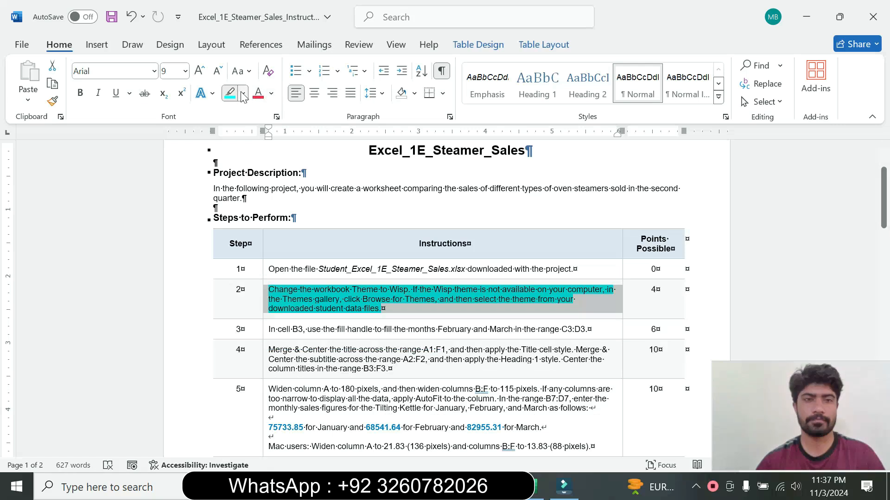
left_click(242, 93)
left_click(268, 205)
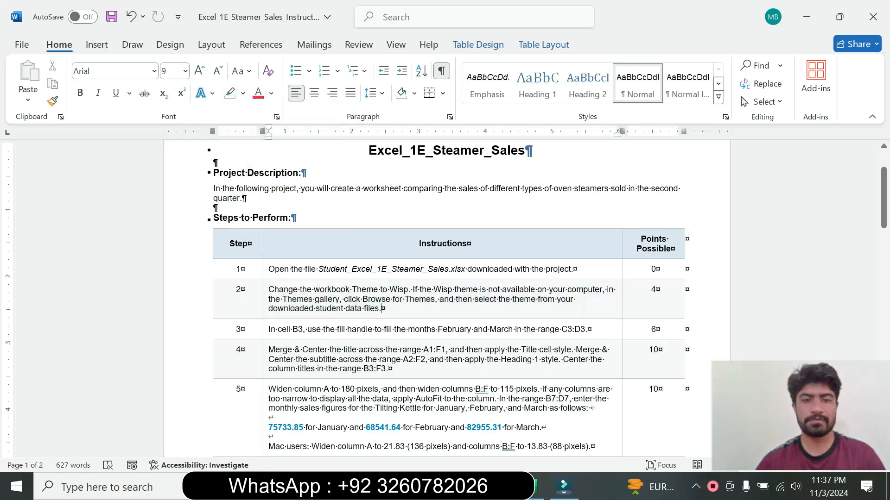
Set the step 3 instruction about the fill handle to 16 pt, highlight it in turquoise and read it
left_click(265, 336)
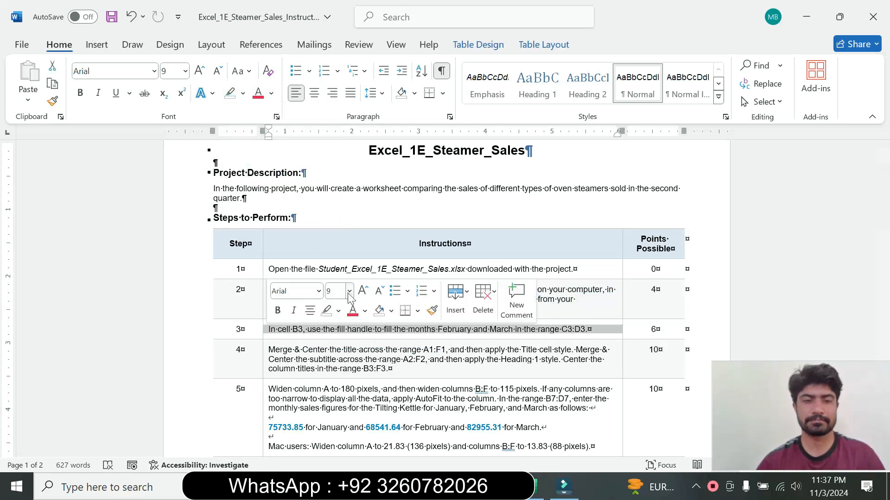
left_click(348, 291)
left_click(339, 120)
left_click(242, 93)
left_click(275, 139)
left_click_drag(269, 334, 535, 351)
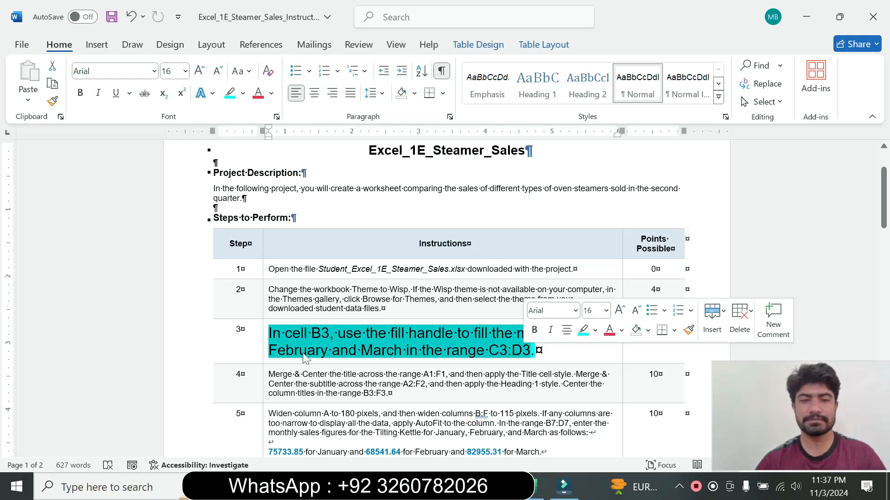
left_click(285, 341)
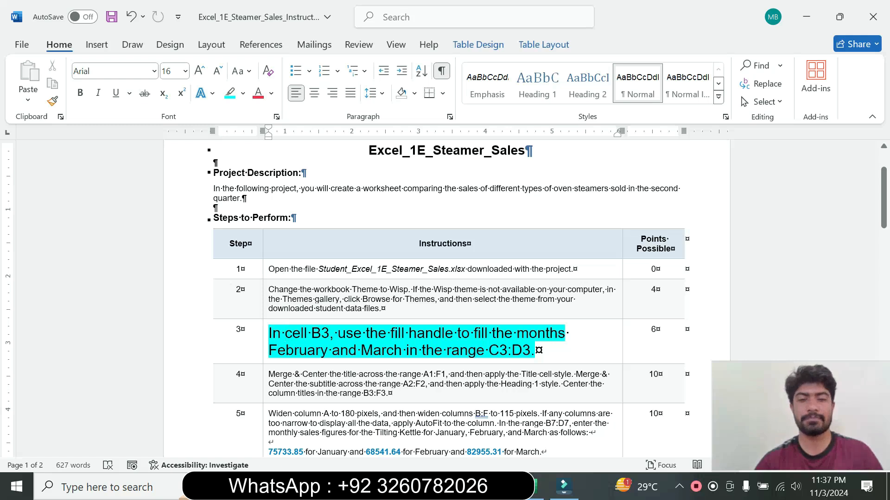
Copy the range reference C3:D3, locate it in the Excel workbook, and fill the months from January in B3 across it
left_click_drag(489, 351, 519, 355)
key("ctrl+c")
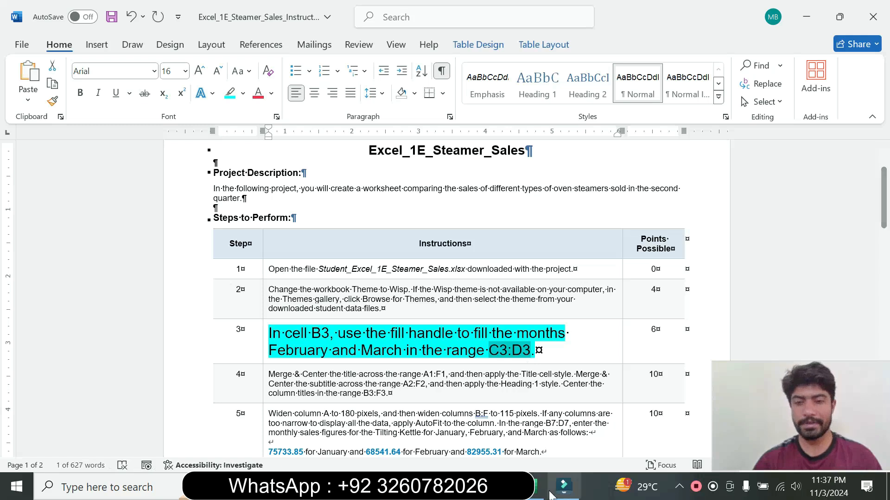
left_click(537, 492)
key("ctrl+v")
key("Return")
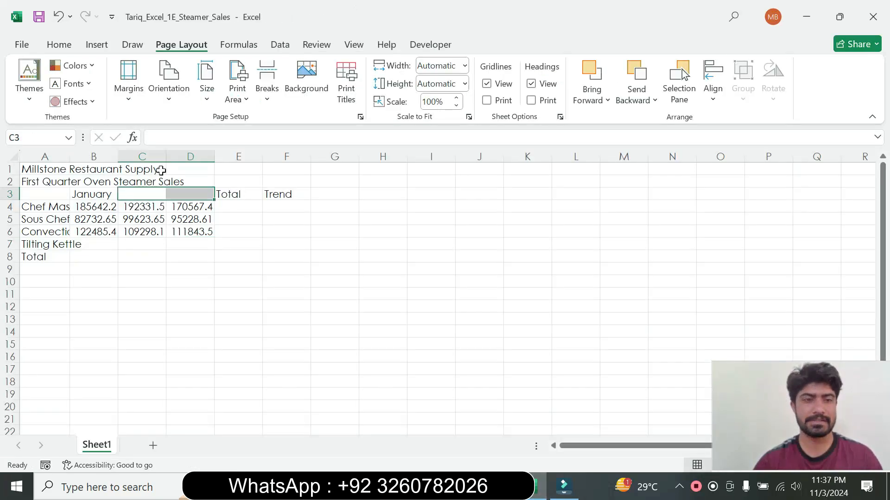
left_click(110, 198)
left_click_drag(117, 200, 186, 197)
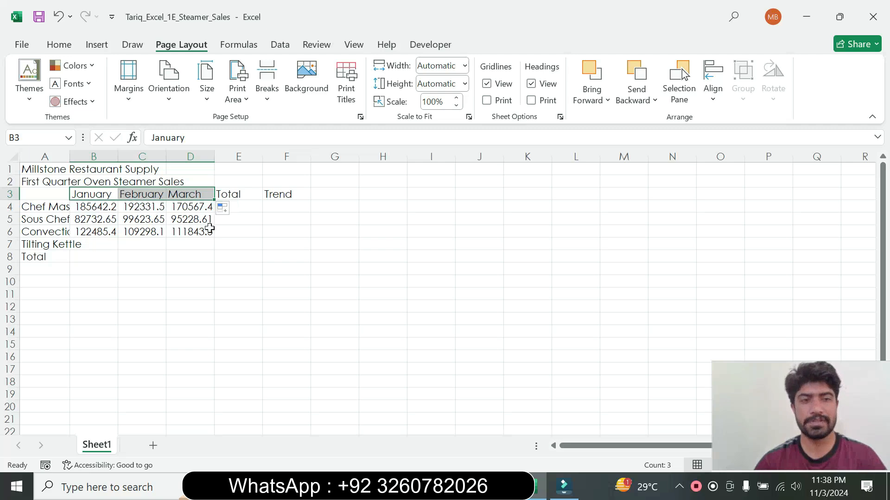
Return to the Word instructions, restore the step 3 text to 9 pt and remove its highlighting
key("alt+Tab")
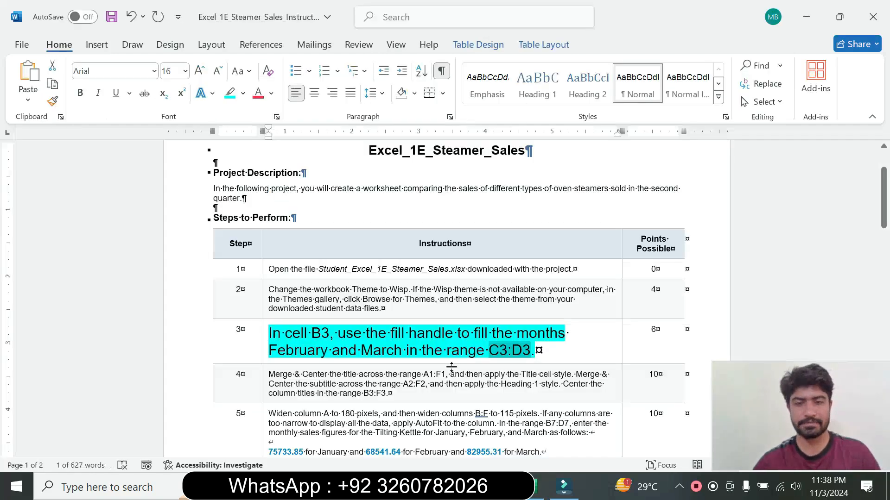
left_click(265, 348)
left_click(349, 303)
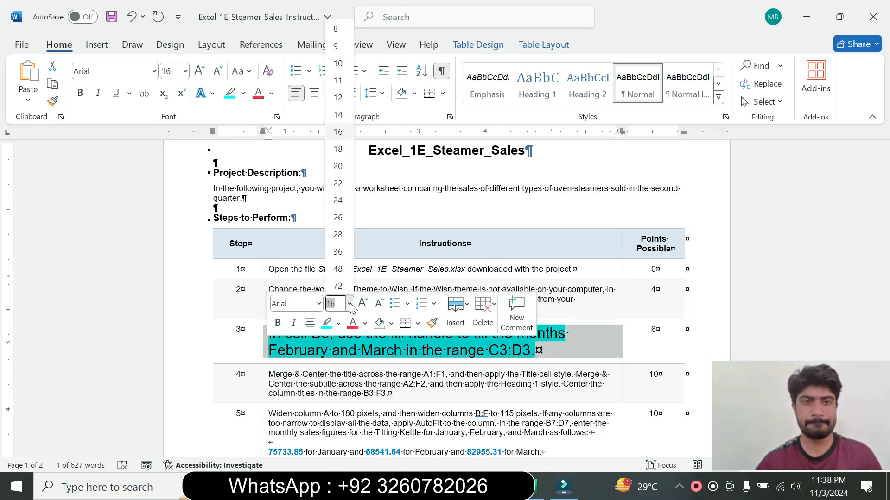
left_click(336, 46)
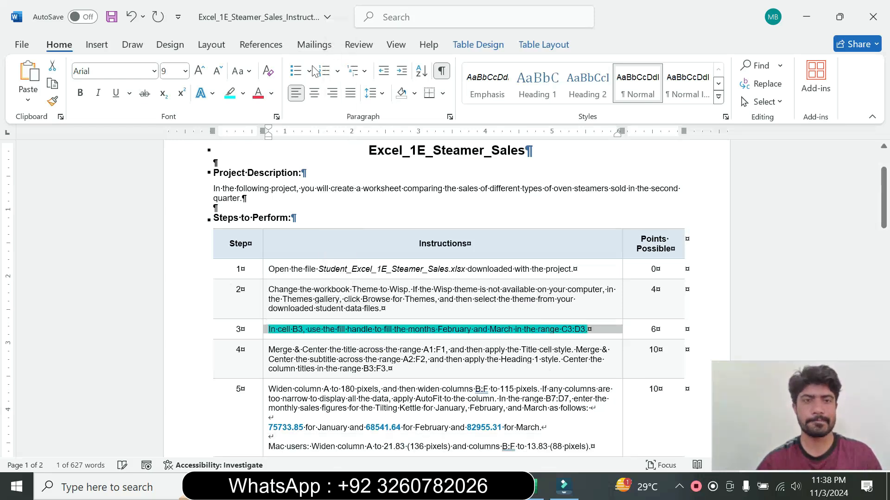
left_click(242, 94)
left_click(261, 206)
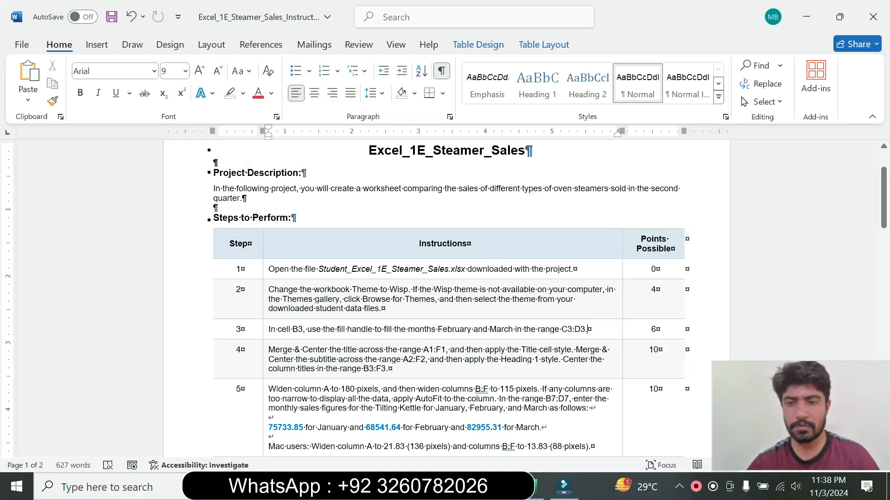
Set the step 4 instruction about Merge & Center to 16 pt, highlight it in turquoise and read it
left_click(262, 361)
left_click(348, 319)
left_click(341, 149)
left_click(243, 94)
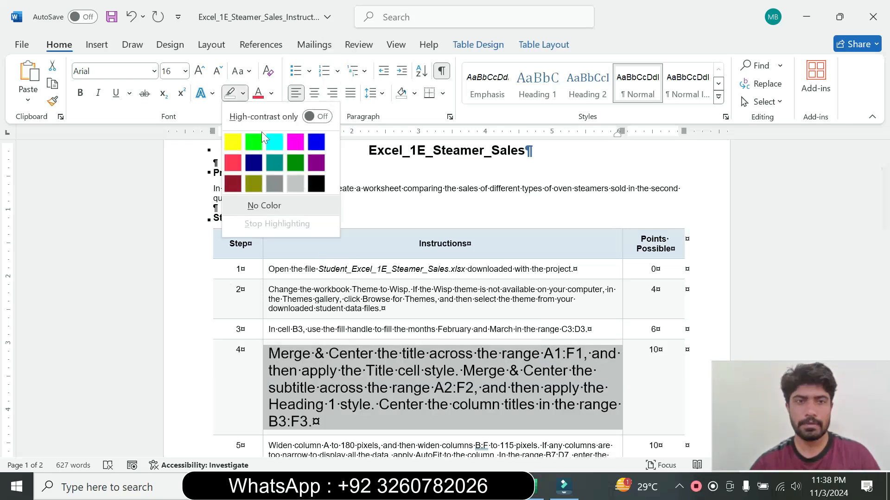
left_click(274, 141)
left_click_drag(883, 199, 883, 214)
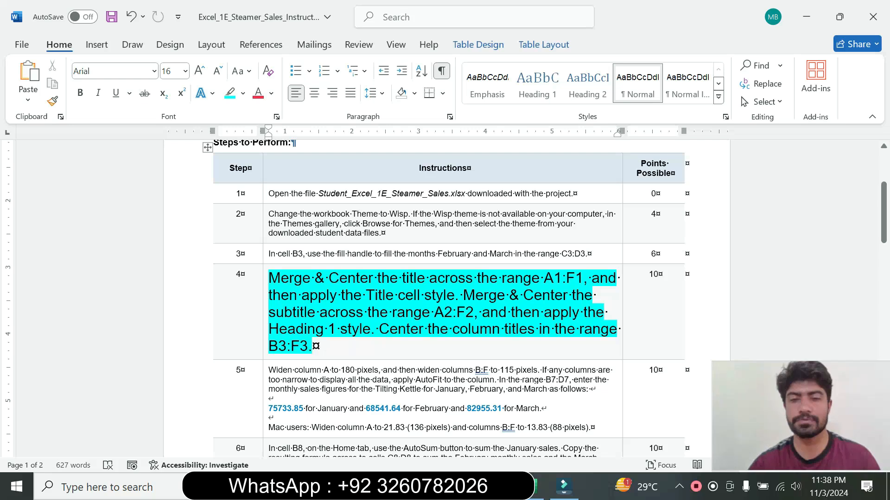
Copy the range reference A1:F1, locate it in the Excel workbook, and merge and center the title across it
left_click_drag(544, 278, 582, 278)
key("ctrl+c")
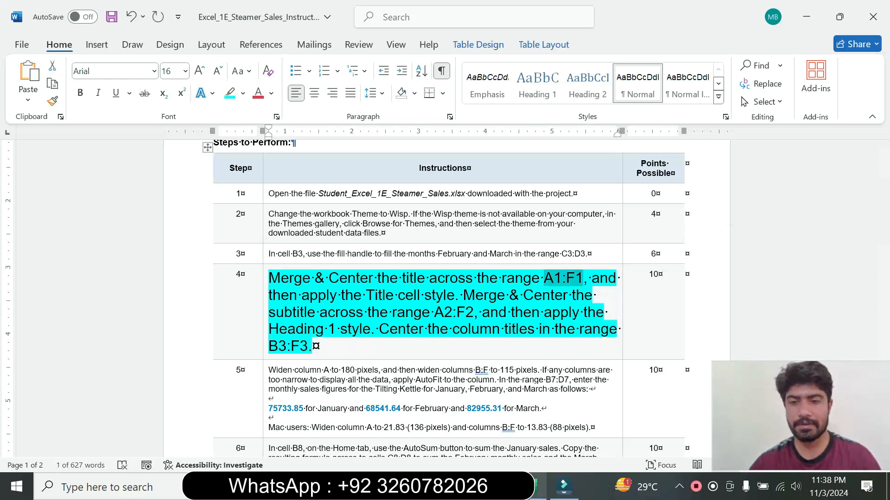
left_click(549, 473)
key("ctrl+v")
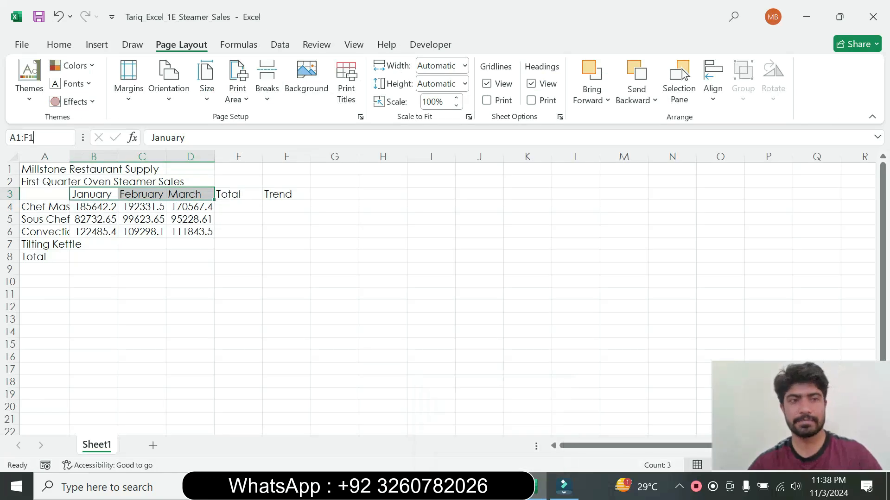
key("Return")
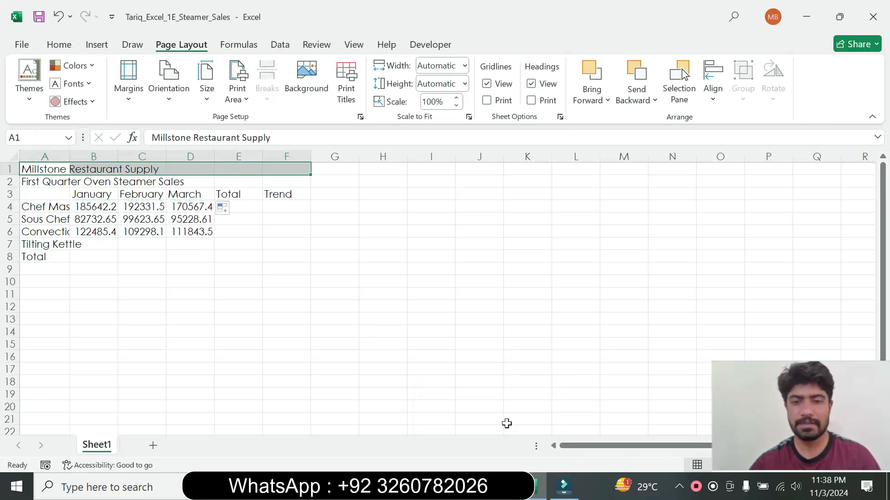
left_click(506, 485)
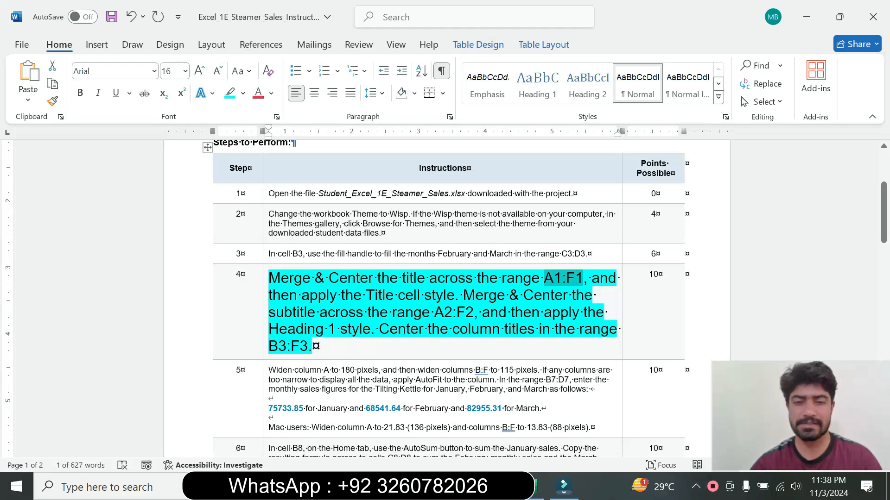
left_click(532, 485)
left_click(56, 46)
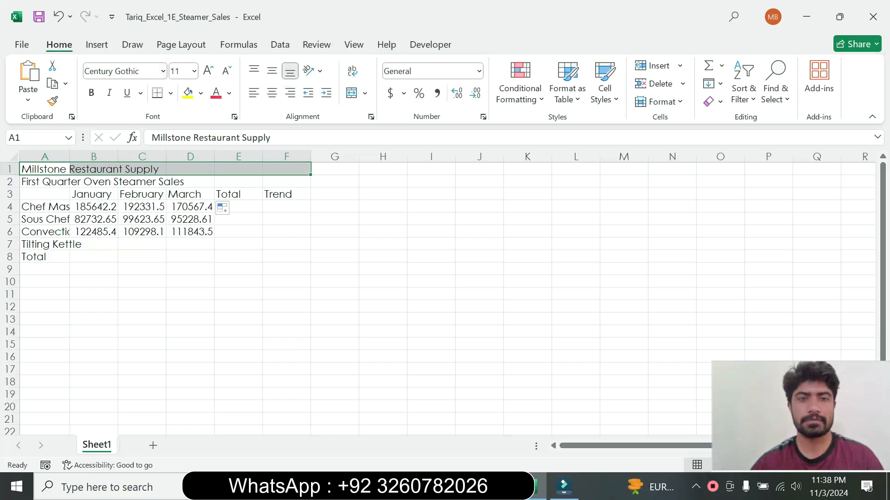
left_click(352, 92)
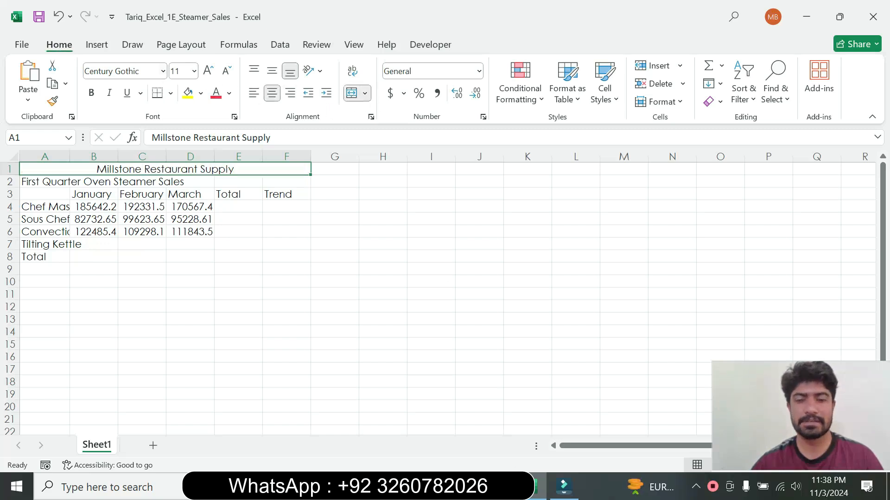
Check the step 4 instruction in Word, then apply the Title cell style to the merged title in the Excel workbook
key("alt+Tab")
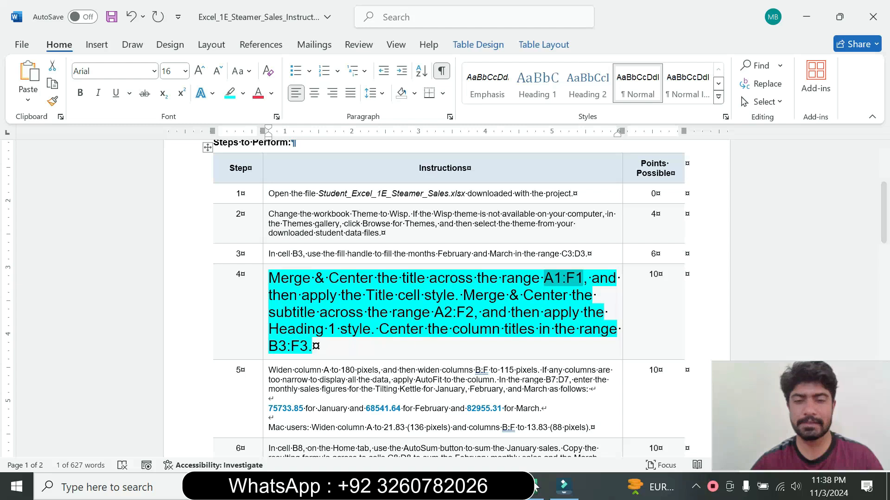
key("alt+Tab")
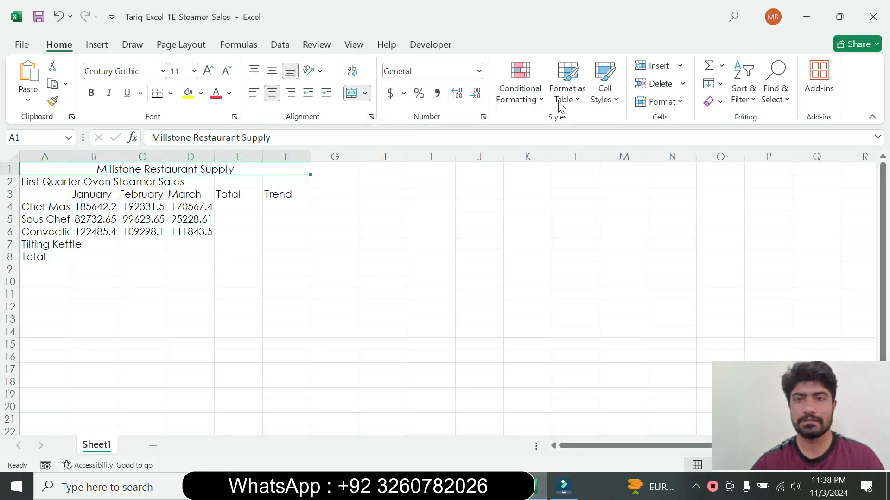
left_click(607, 95)
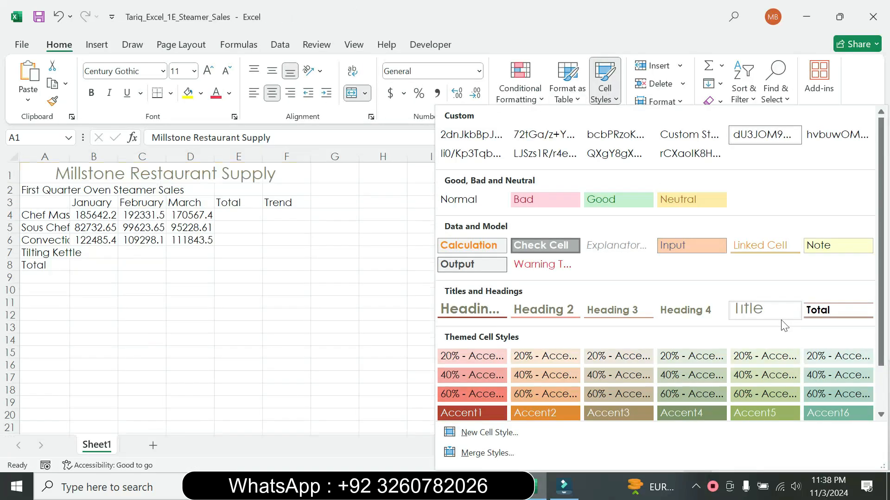
left_click(763, 317)
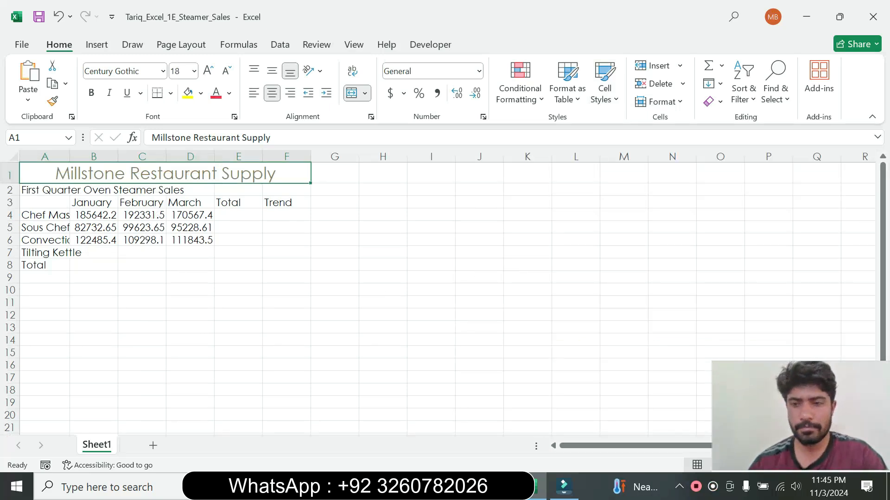
Check the subtitle range in the Word instructions, then merge and center the subtitle across A2:F2 in the Excel workbook
key("alt+Tab")
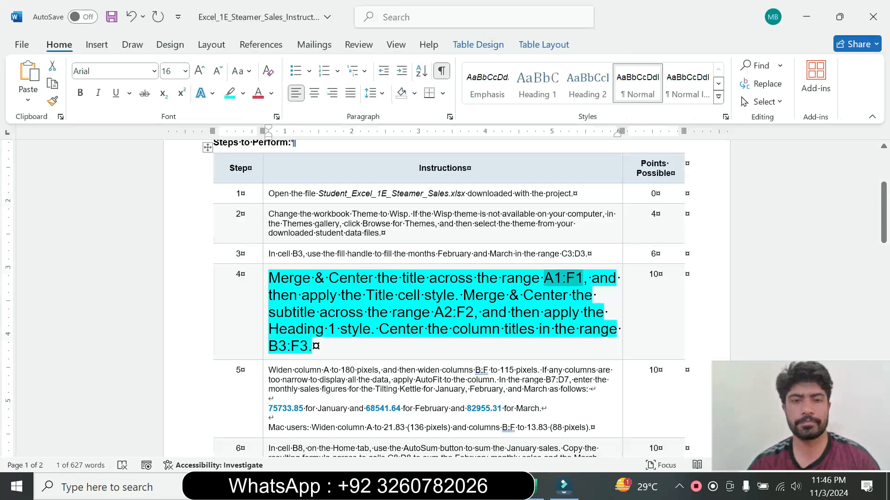
left_click(535, 486)
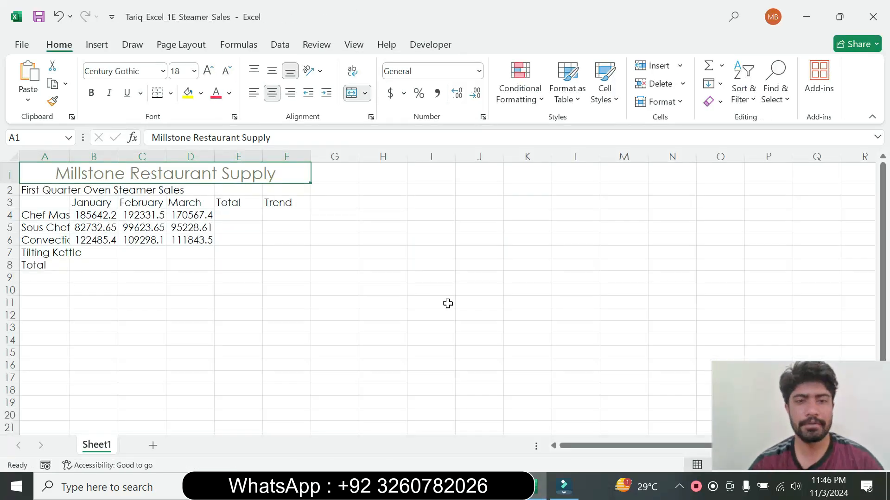
key("alt+Tab")
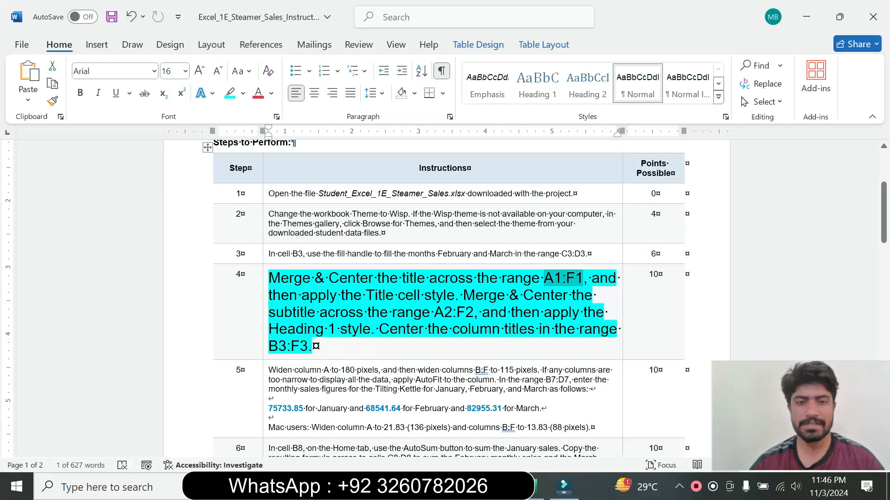
double_click(443, 312)
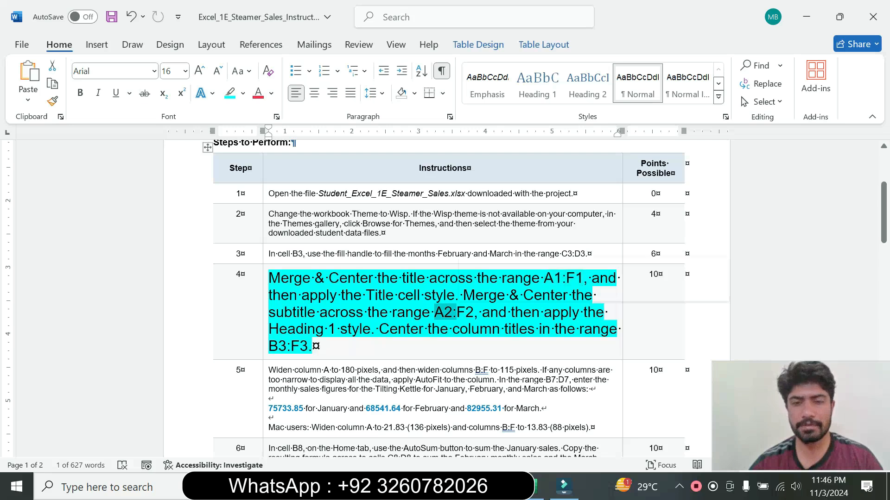
left_click(535, 487)
mouse_move(42, 193)
left_mouse_down()
mouse_move(188, 178)
mouse_move(287, 182)
left_mouse_up()
left_click(284, 187)
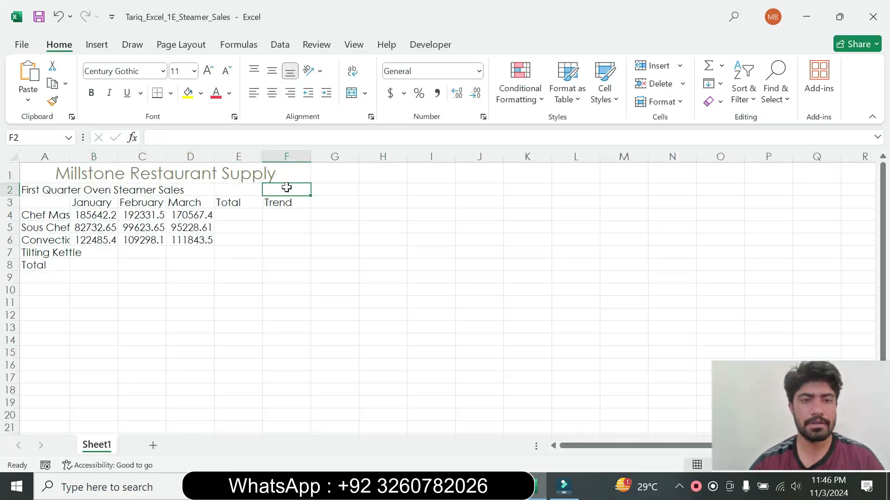
left_click(27, 190)
left_click(289, 189)
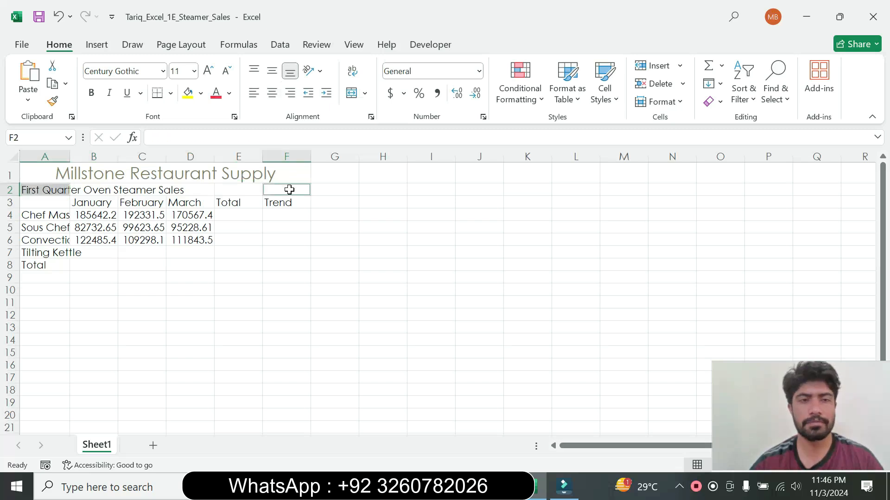
left_click(49, 193)
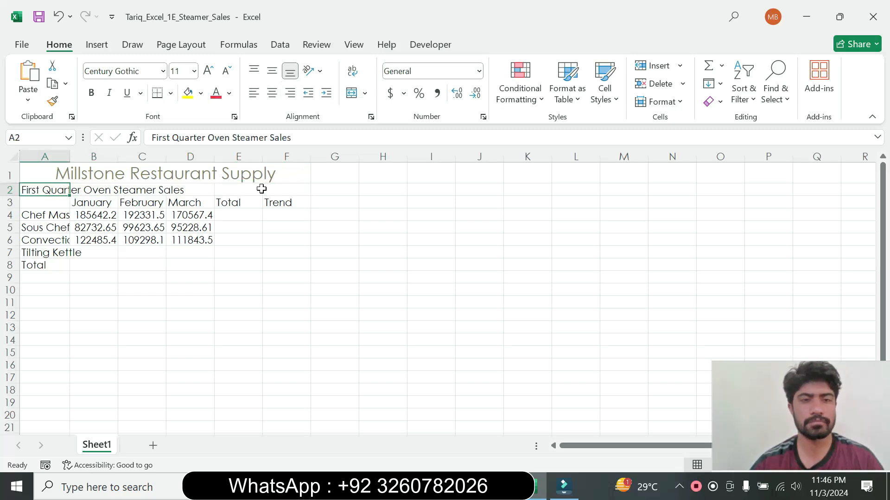
left_click(281, 187, "shift")
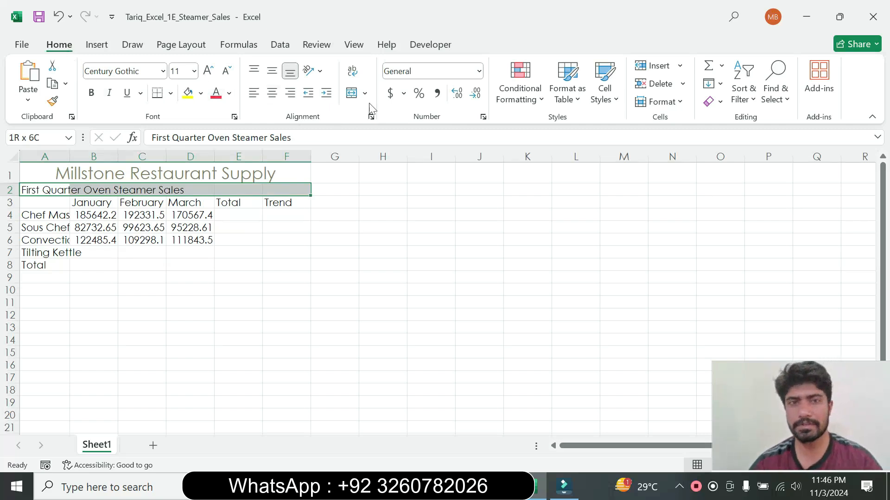
left_click(352, 93)
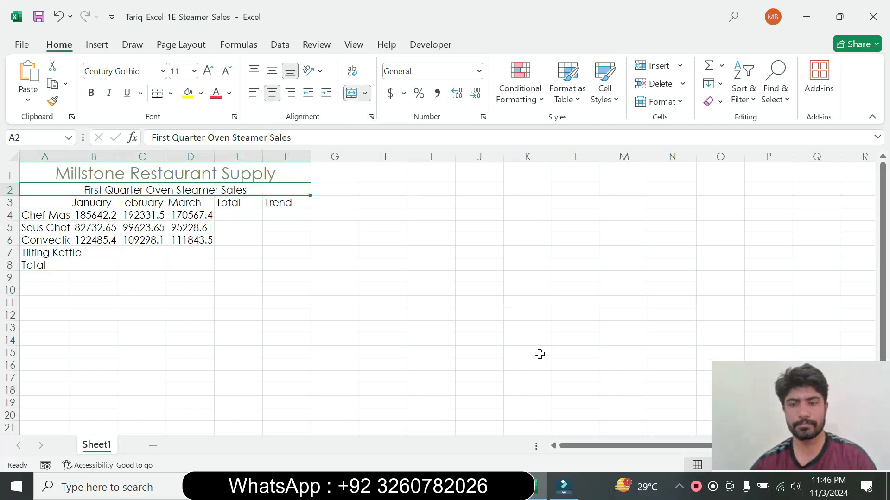
Check the required subtitle style in the Word instructions and apply the Heading 1 cell style to the merged subtitle in Excel
left_click(542, 485)
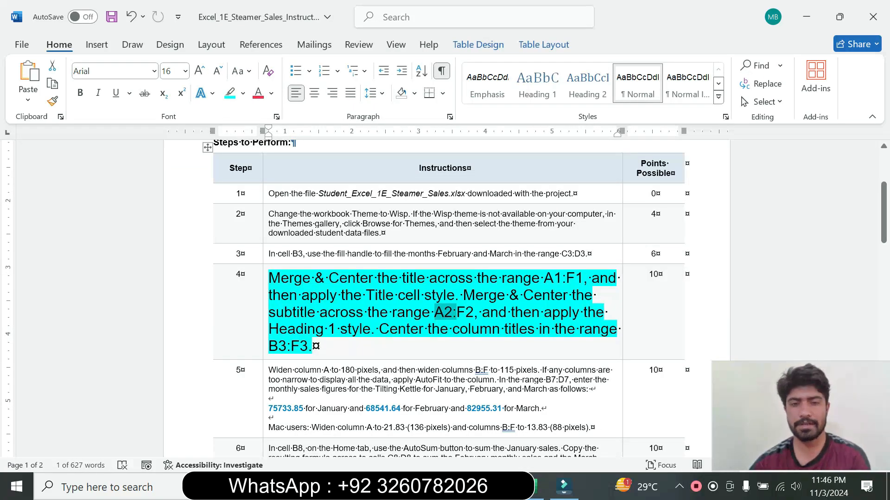
left_click(538, 486)
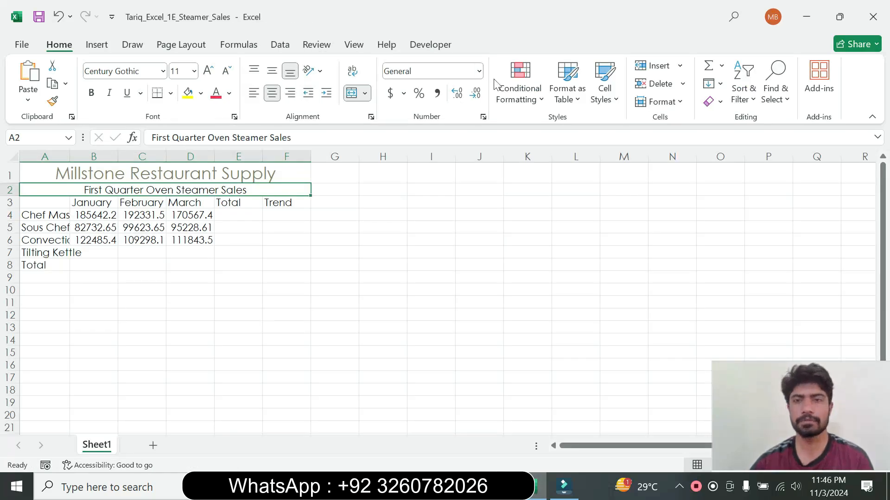
left_click(605, 90)
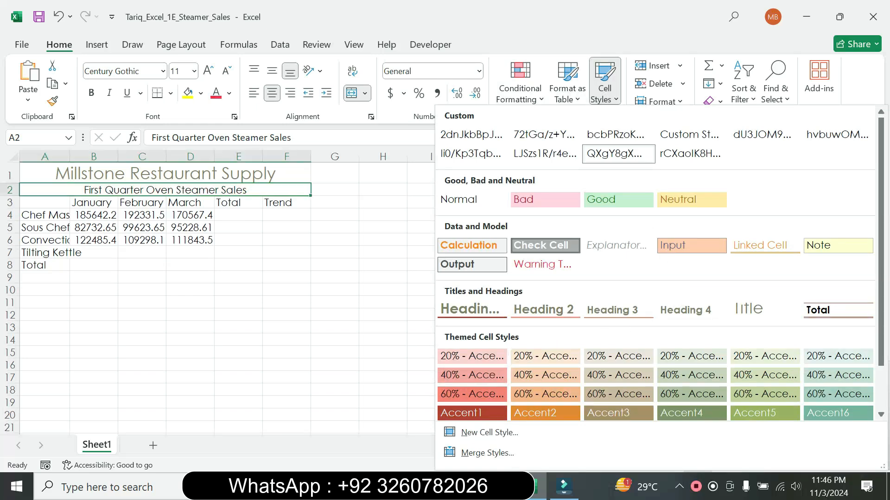
left_click(511, 486)
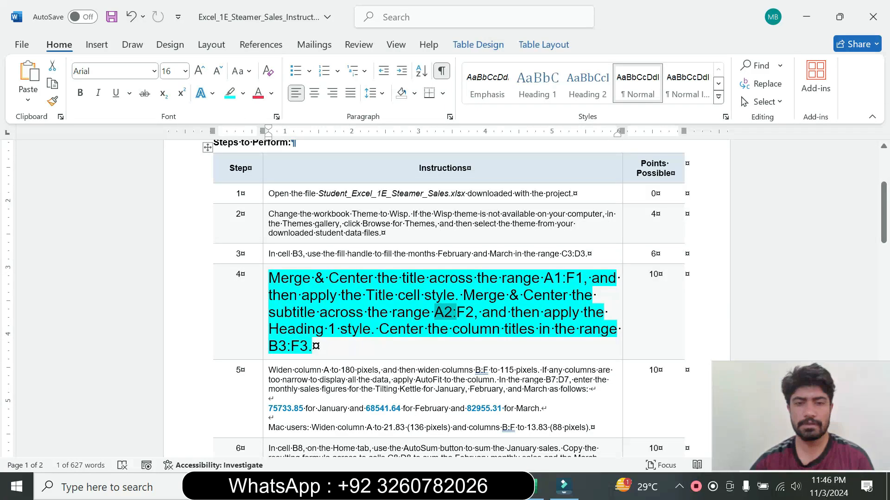
left_click(538, 486)
left_click(593, 95)
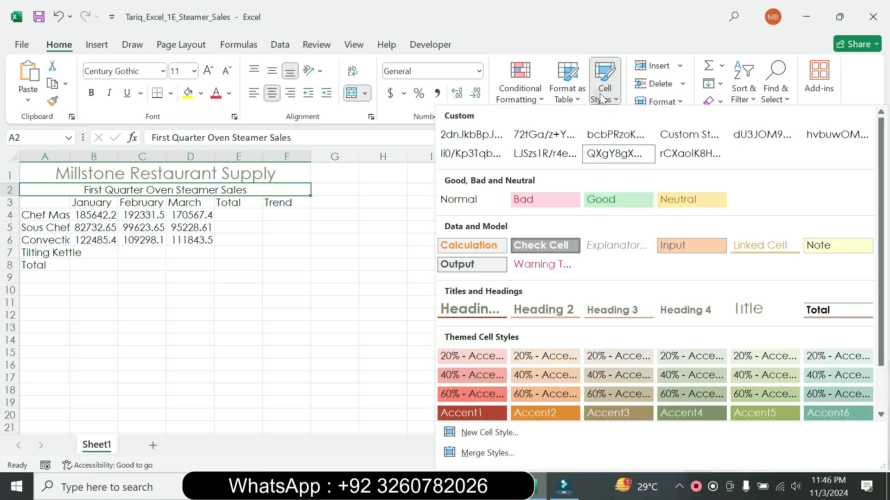
left_click(475, 310)
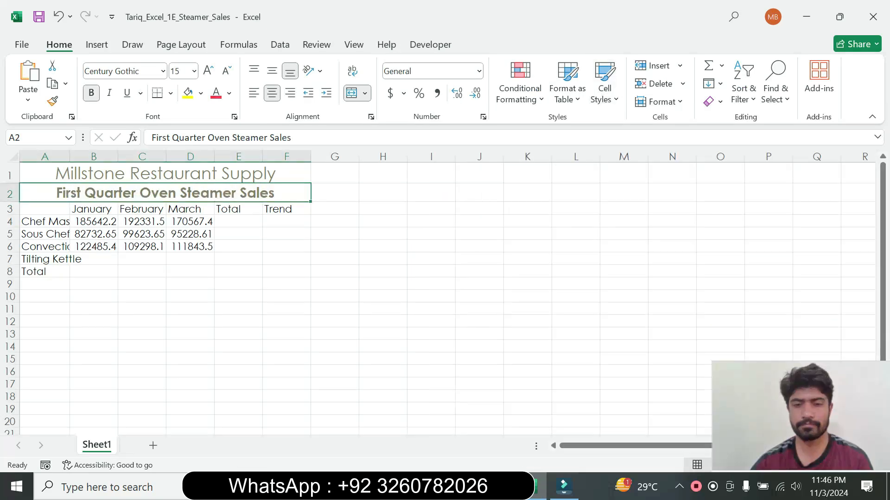
Copy the range reference B3:F3 from the Word instructions, locate it in the Excel workbook, and center the column titles in it
left_click(511, 487)
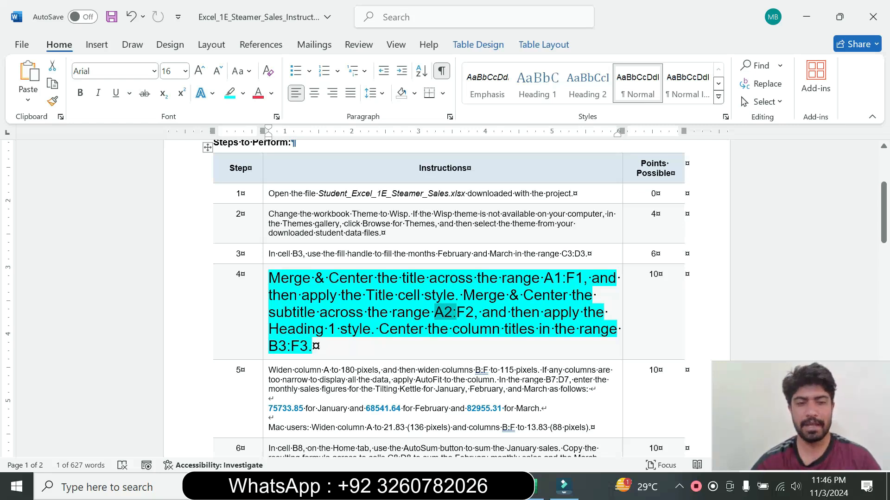
double_click(287, 346)
key("ctrl+c")
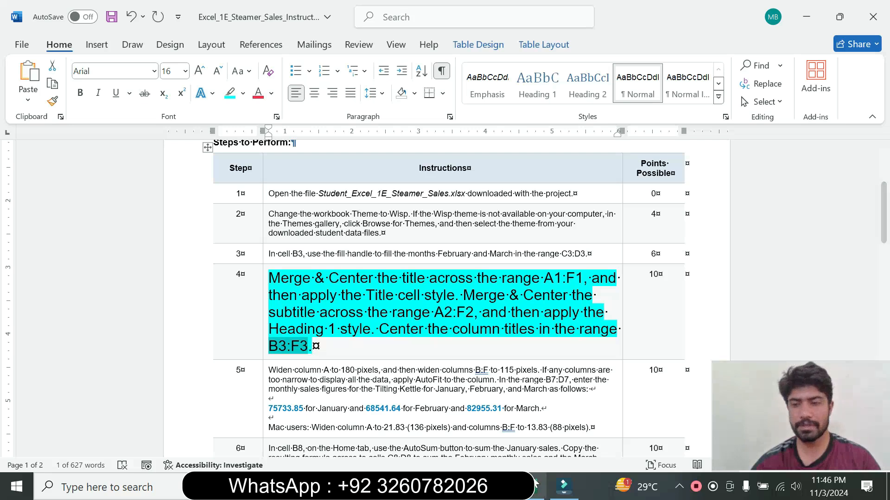
left_click(534, 484)
key("ctrl+v")
key("Return")
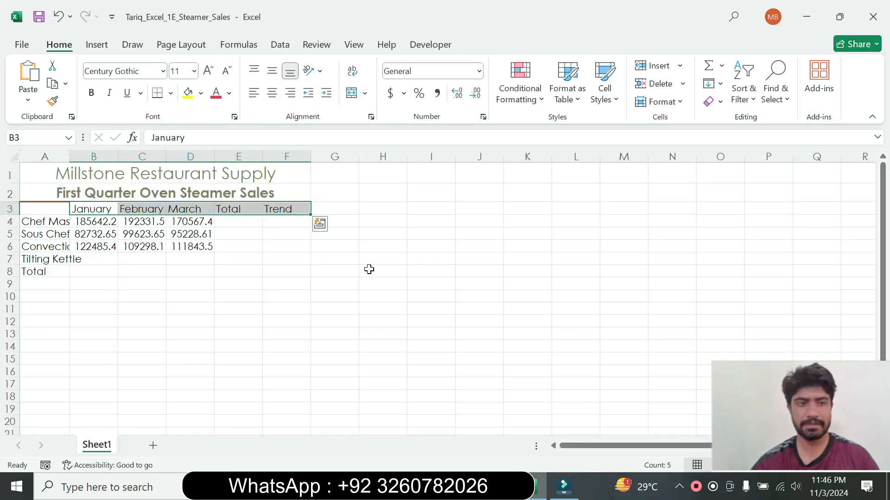
left_click(505, 485)
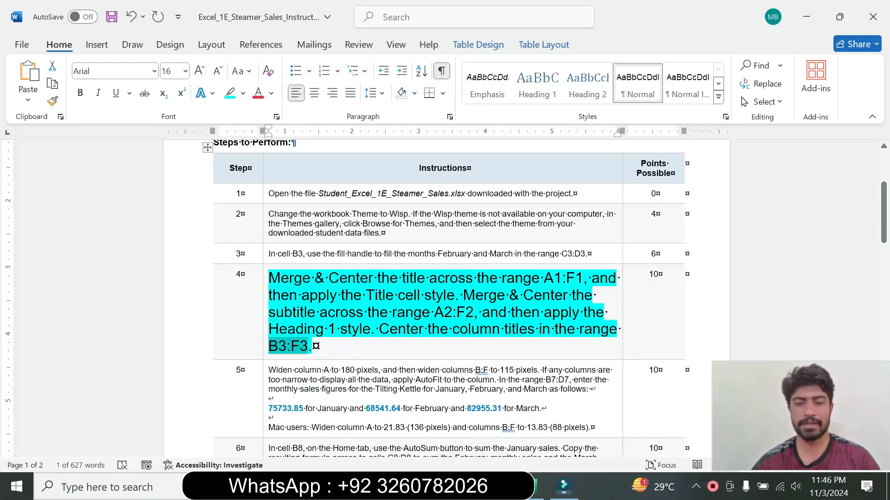
left_click(506, 486)
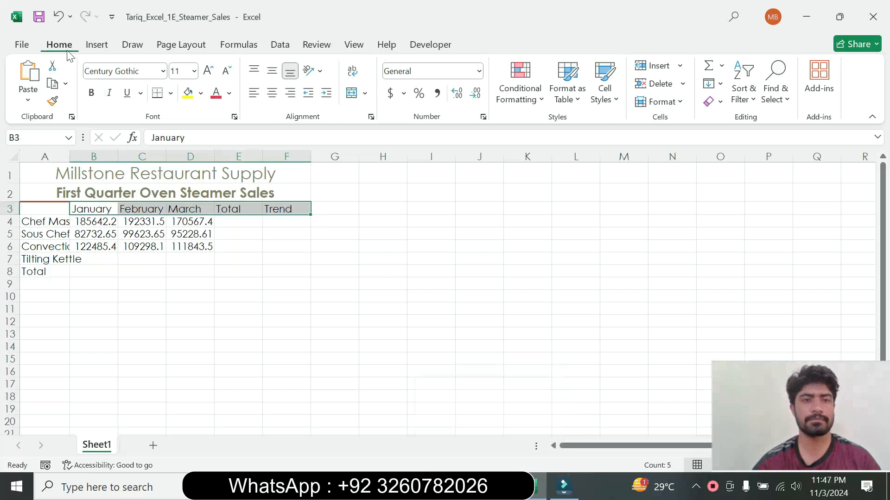
left_click(273, 95)
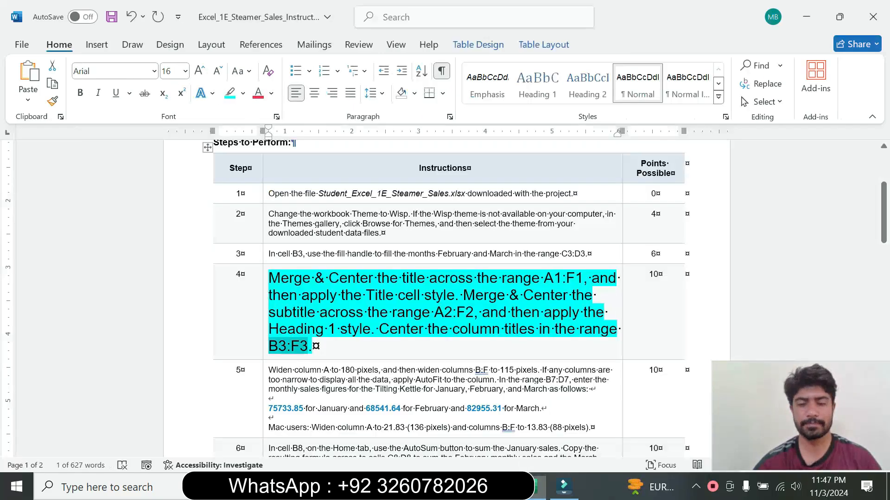
Switch to the Word instructions, reset the step 4 instruction text to 9 pt, and remove its highlight
left_click(506, 485)
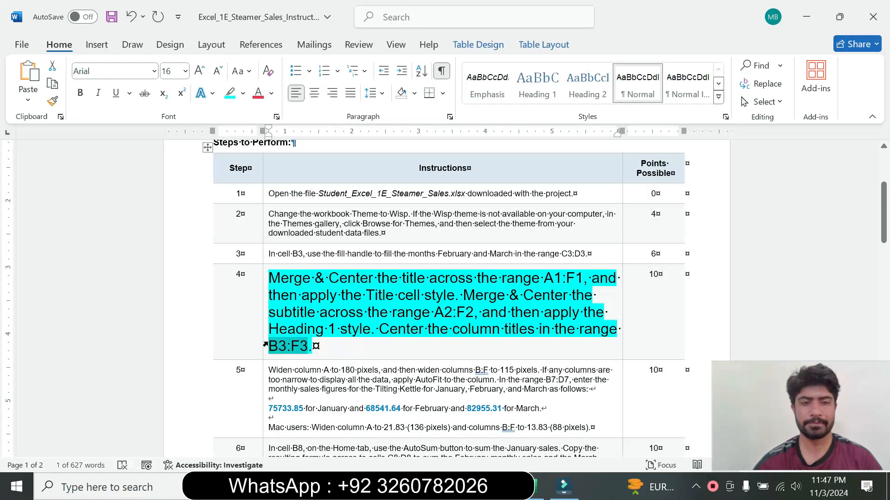
left_click(265, 346)
left_click(350, 298)
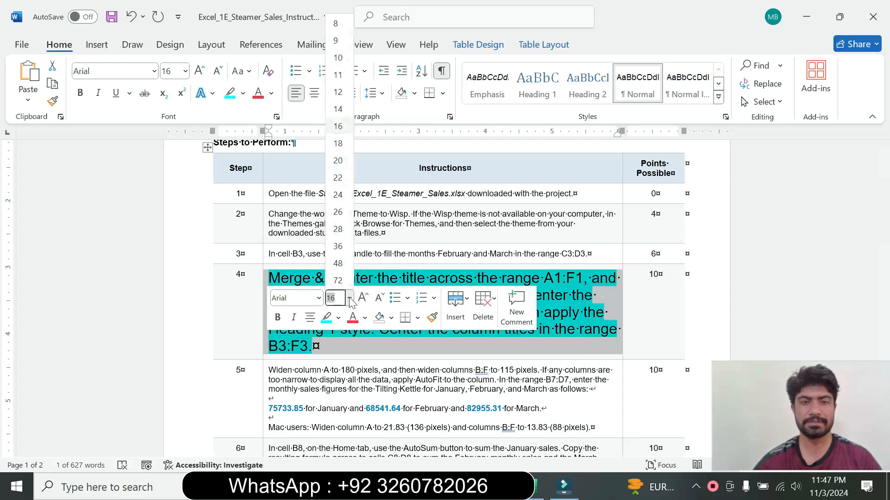
left_click(336, 41)
left_click(243, 93)
left_click(278, 205)
left_click(278, 205)
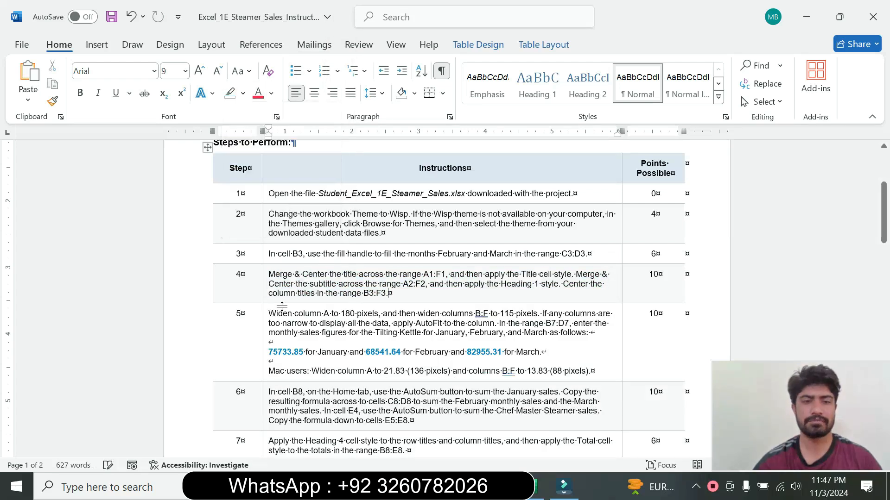
Enlarge the step 5 instruction text in the Word table to 14 pt and highlight it in turquoise
left_click(264, 343)
left_click(350, 298)
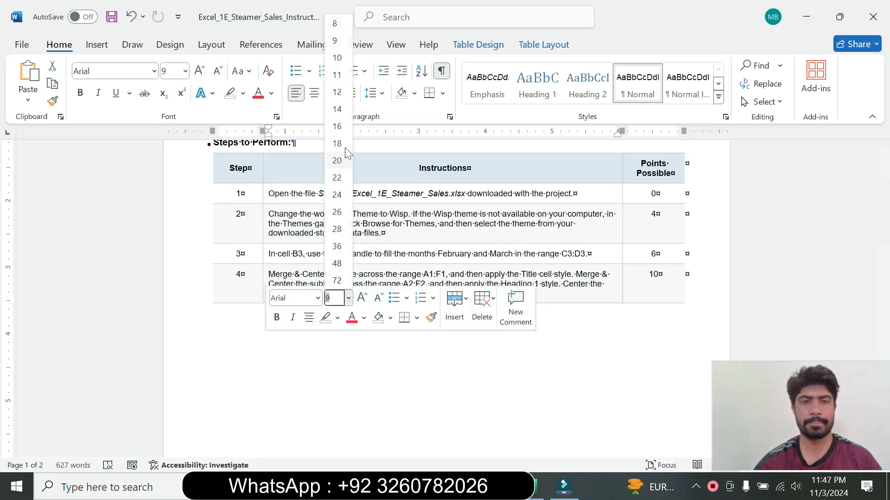
left_click(337, 108)
left_click(243, 94)
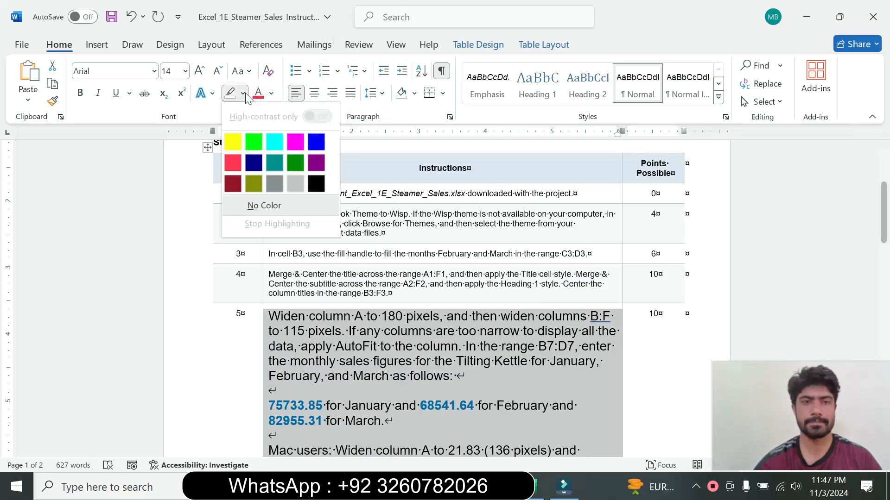
left_click(274, 142)
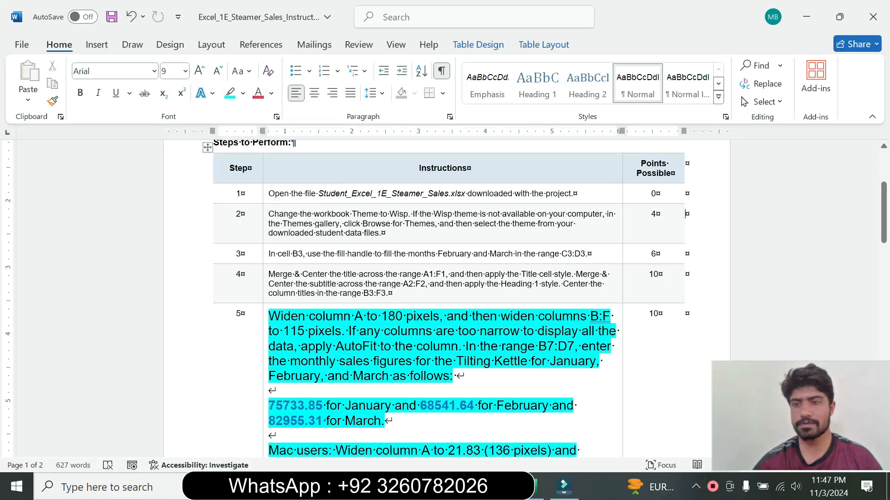
left_click_drag(884, 223, 884, 239)
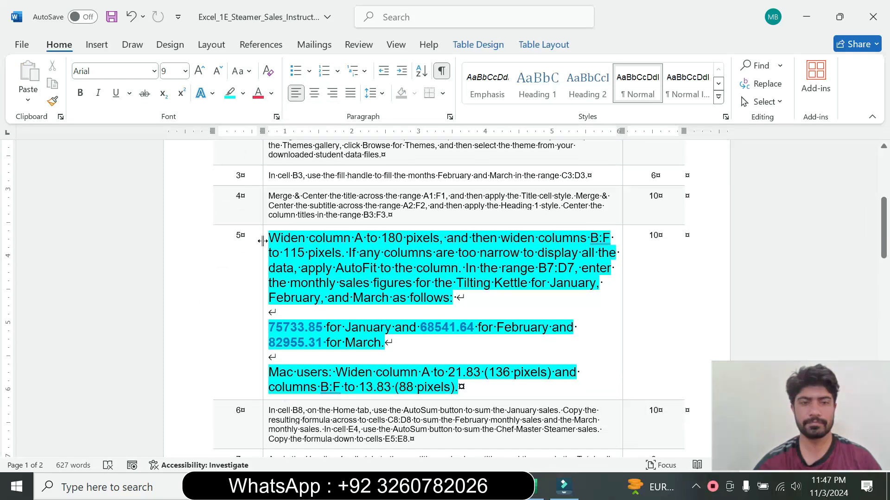
Mark the column width instruction in step 5 of the Word document, then widen column A to about 180 pixels in Excel
left_click_drag(266, 237, 270, 313)
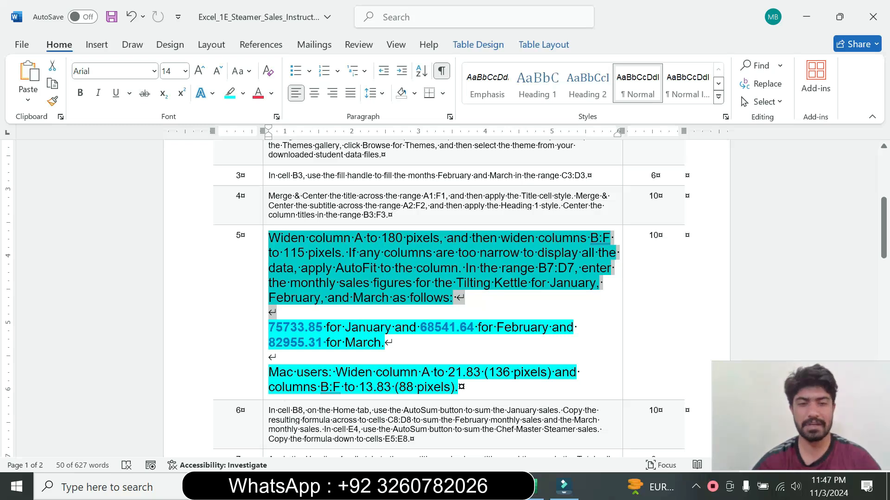
left_click(310, 259)
left_click_drag(269, 238, 358, 253)
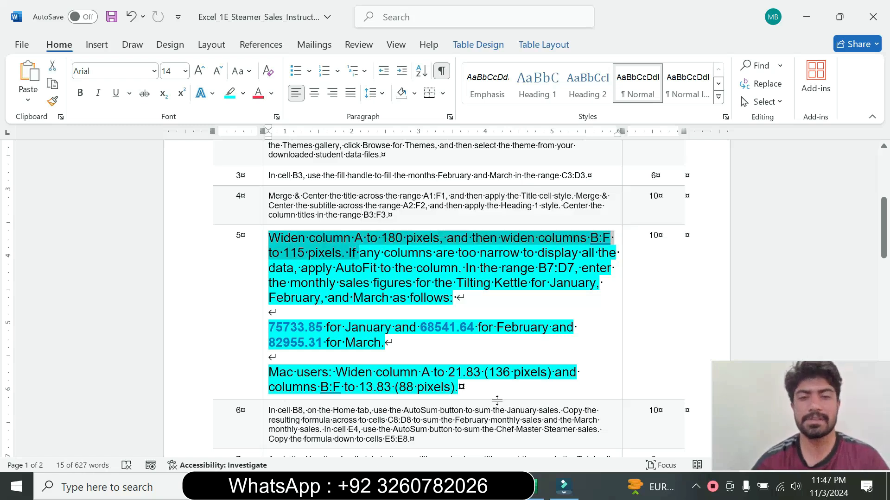
left_click(537, 487)
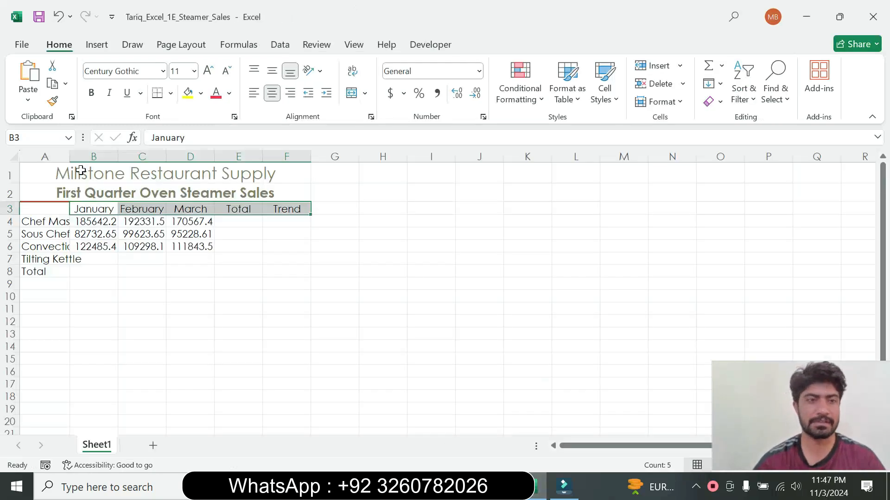
left_click(59, 158)
left_click_drag(70, 159, 104, 162)
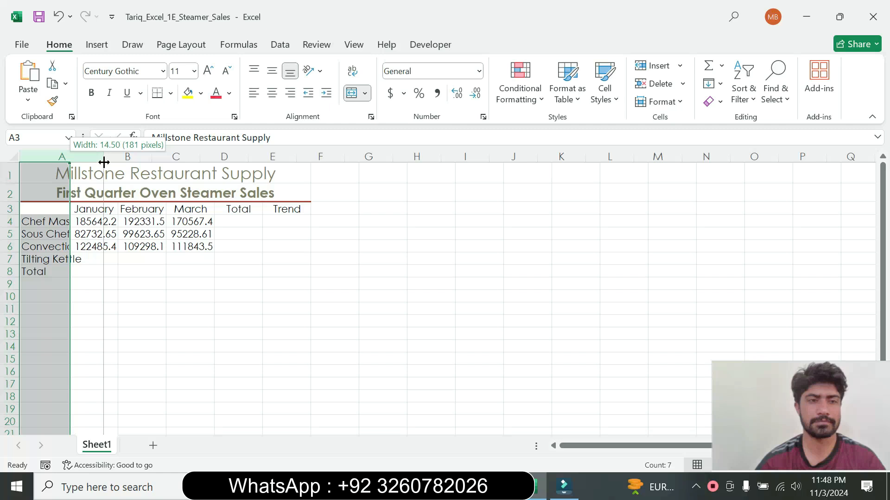
left_click_drag(104, 162, 103, 162)
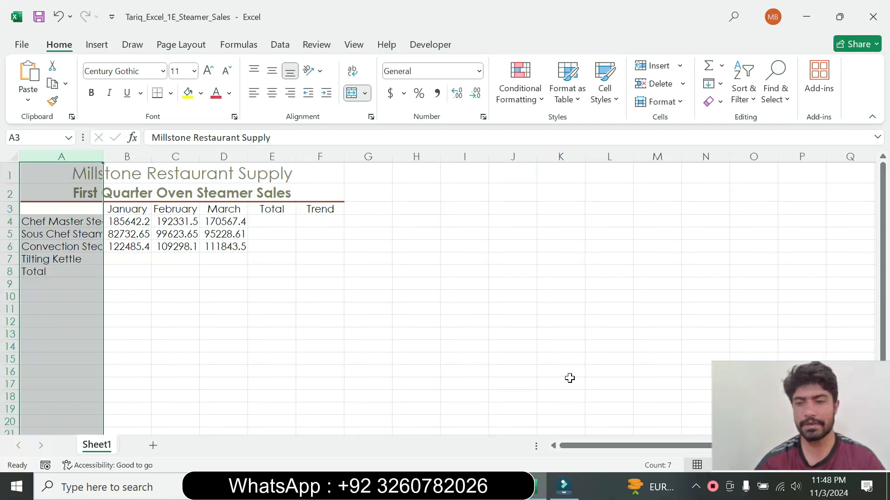
Recheck the step 5 widths in Word, then widen columns B:F to about 115 pixels in the Excel workbook
left_click(506, 485)
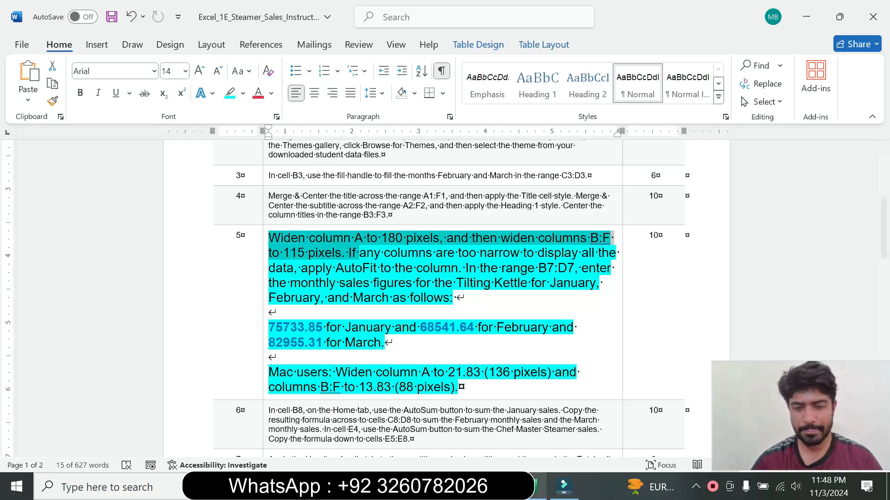
left_click(539, 487)
left_click(139, 158)
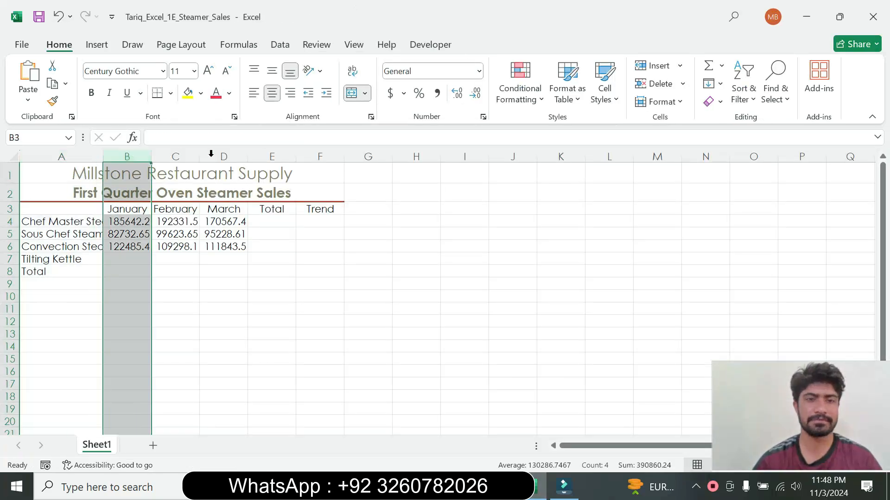
left_click(336, 157, "shift")
left_click_drag(345, 159, 349, 160)
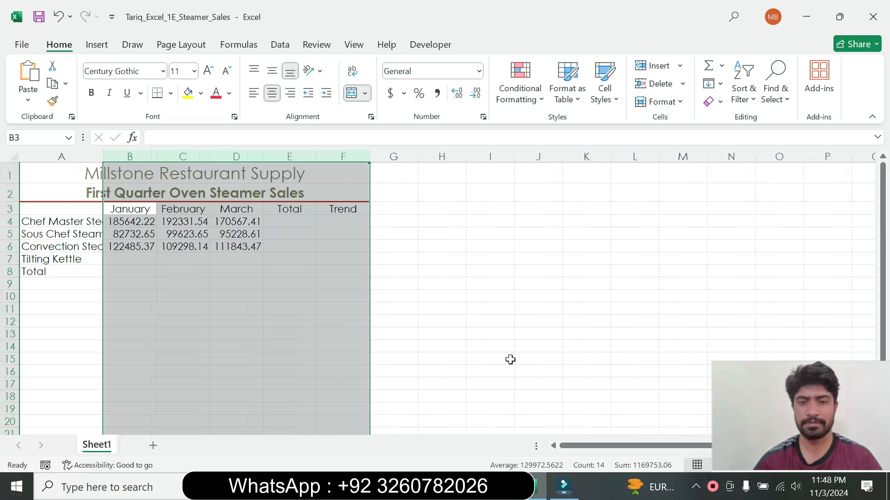
Check the AutoFit instruction in Word, then AutoFit columns B:F and column A in the Excel workbook
key("alt+Tab")
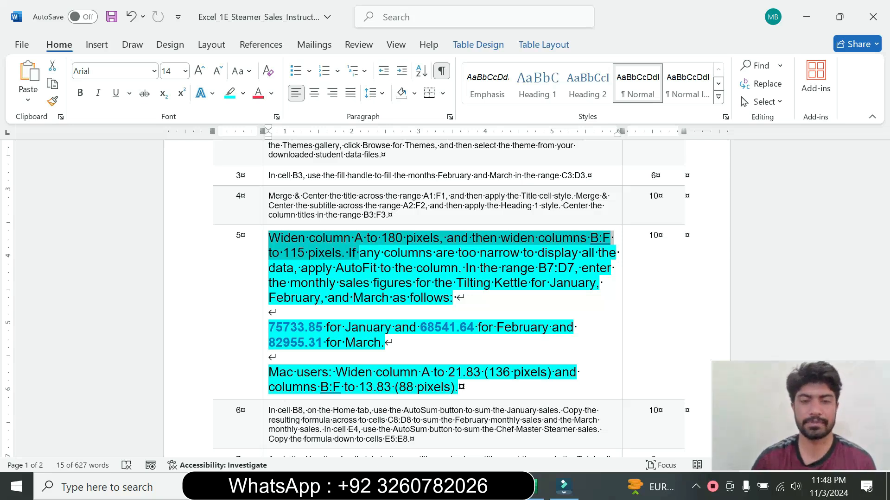
left_click(535, 487)
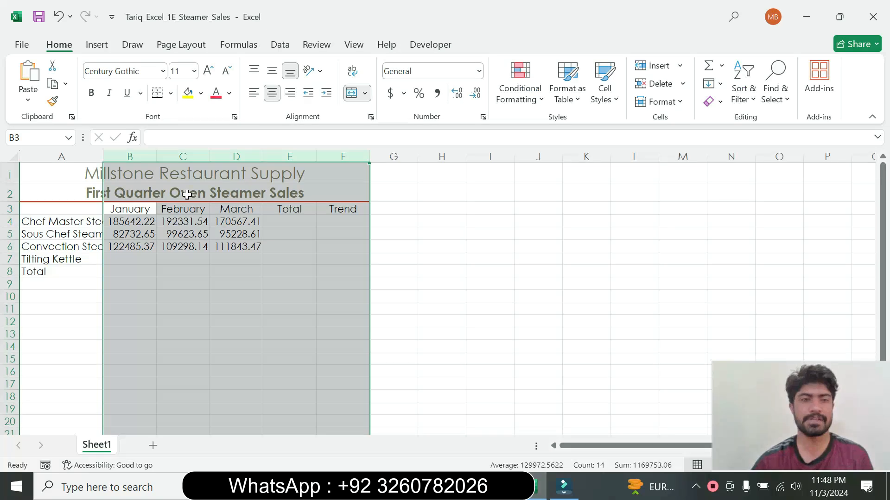
left_click_drag(370, 156, 370, 157)
double_click(370, 157)
left_click(350, 255)
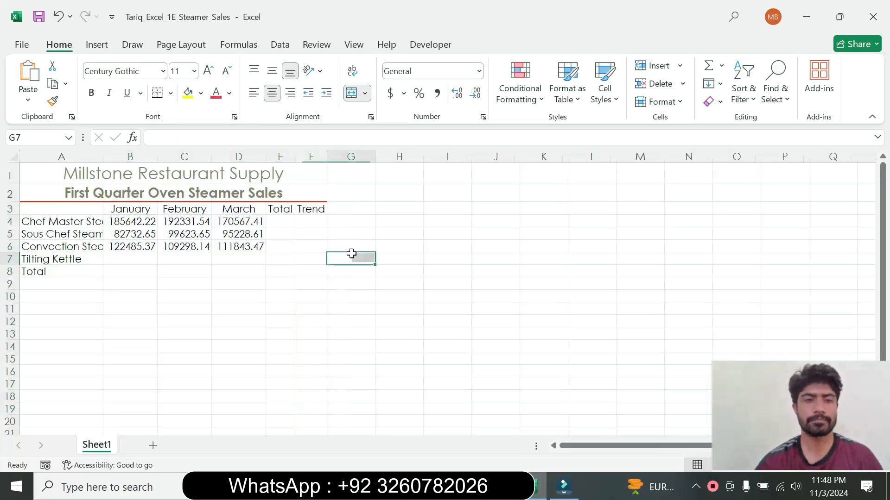
double_click(103, 157)
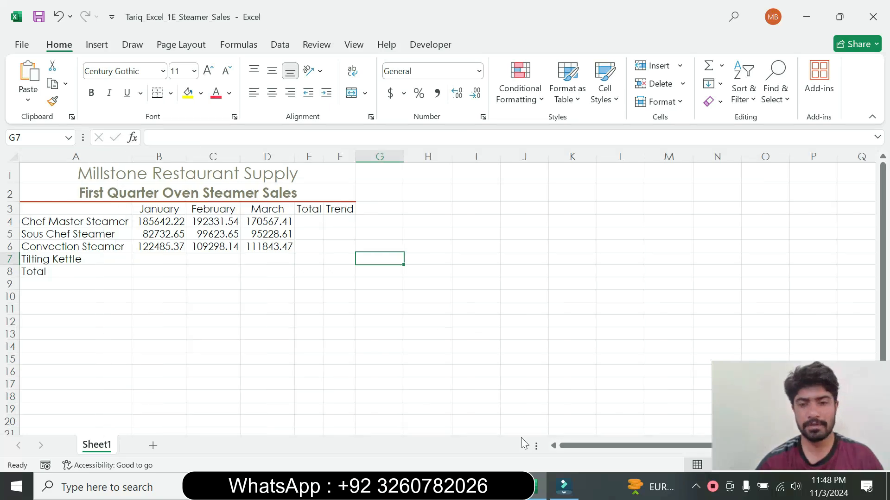
Copy the January figure 75733.85 from step 5 in Word and enter it in cell B7 for the Tilting Kettle in Excel
left_click(508, 487)
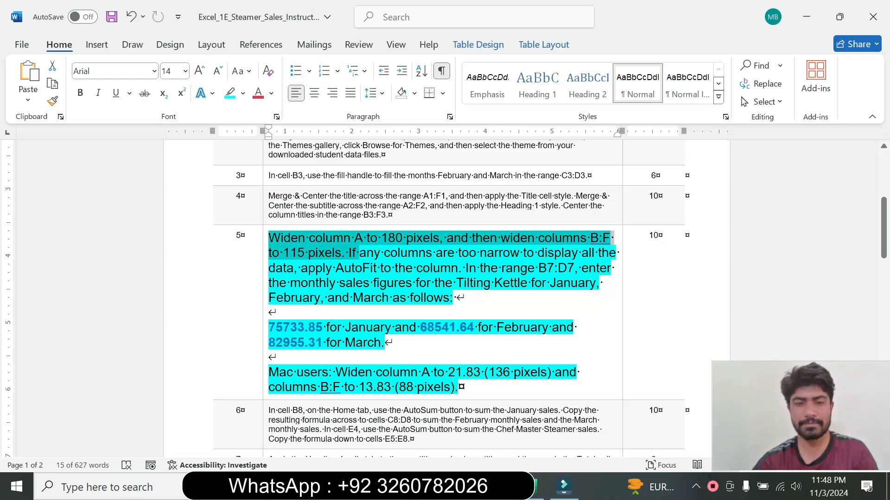
left_click(538, 487)
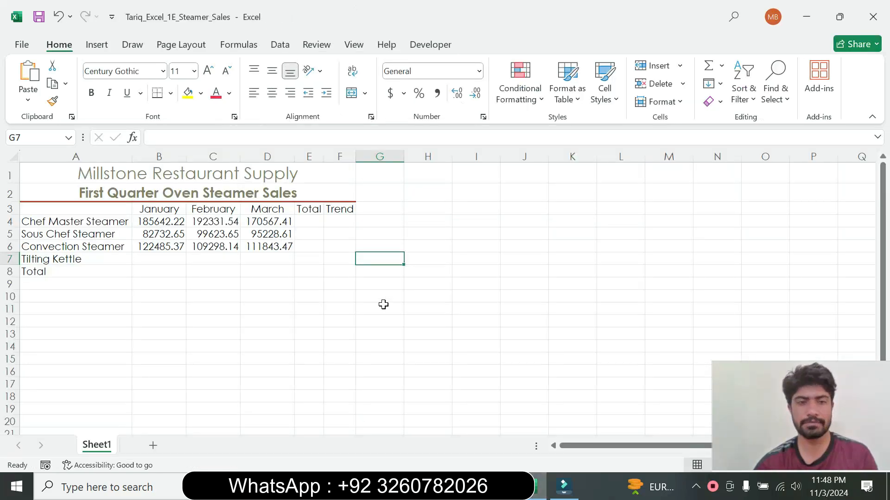
left_click(153, 259)
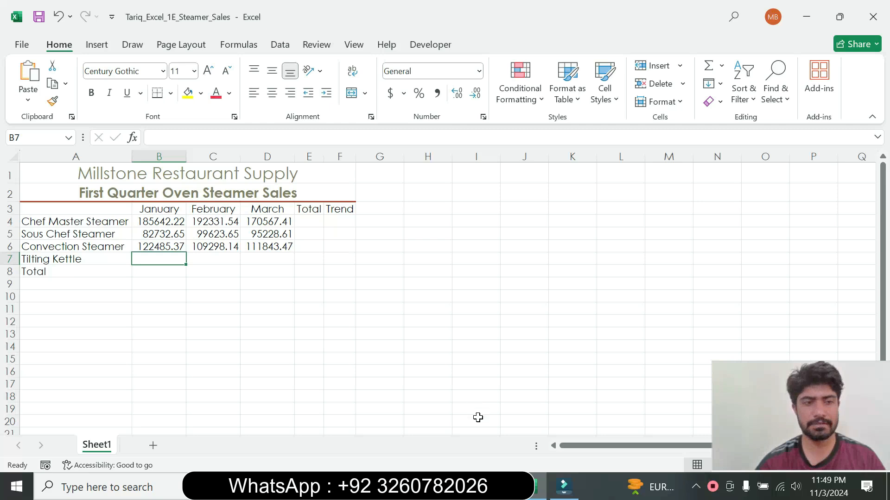
key("alt+Tab")
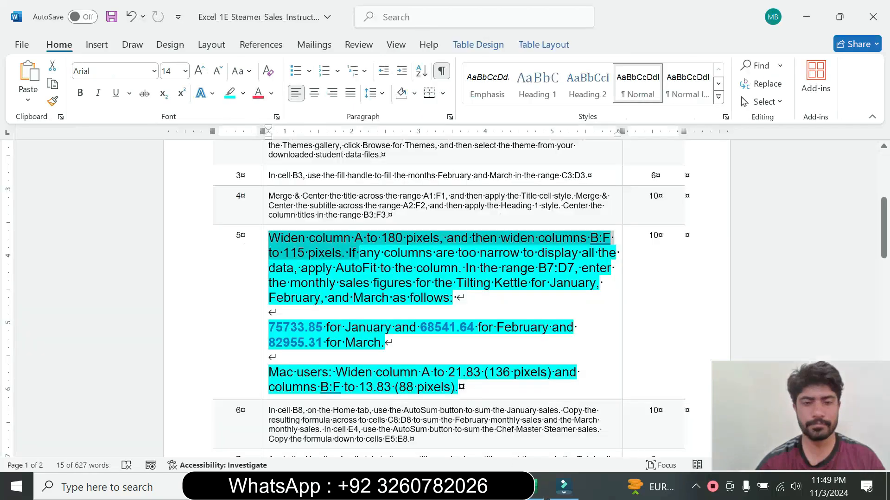
left_click_drag(269, 328, 322, 328)
key("ctrl+c")
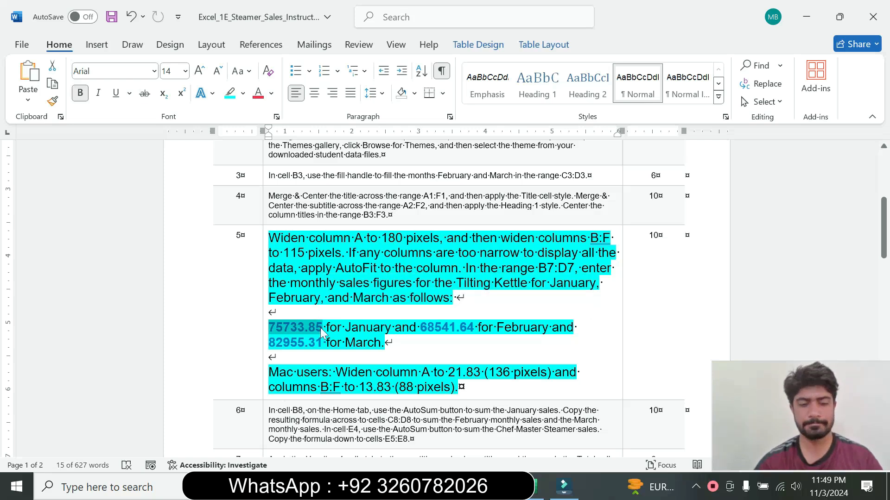
key("alt+Tab")
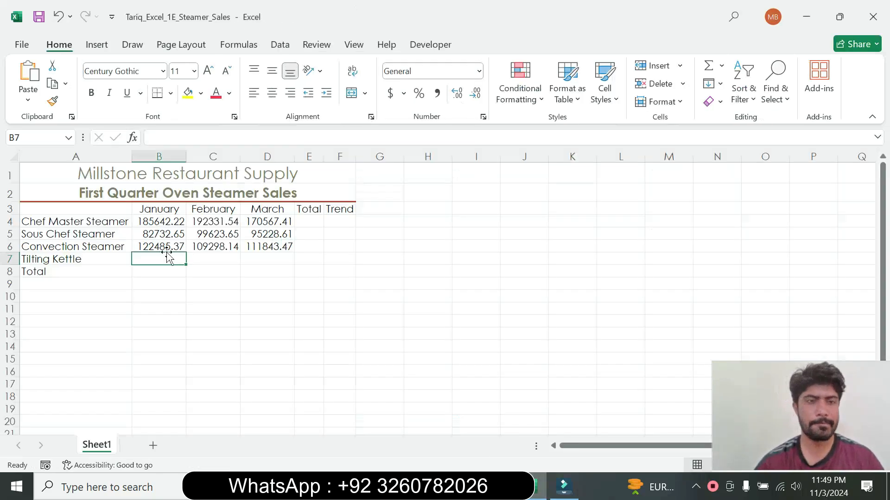
left_click(182, 139)
key("ctrl+v")
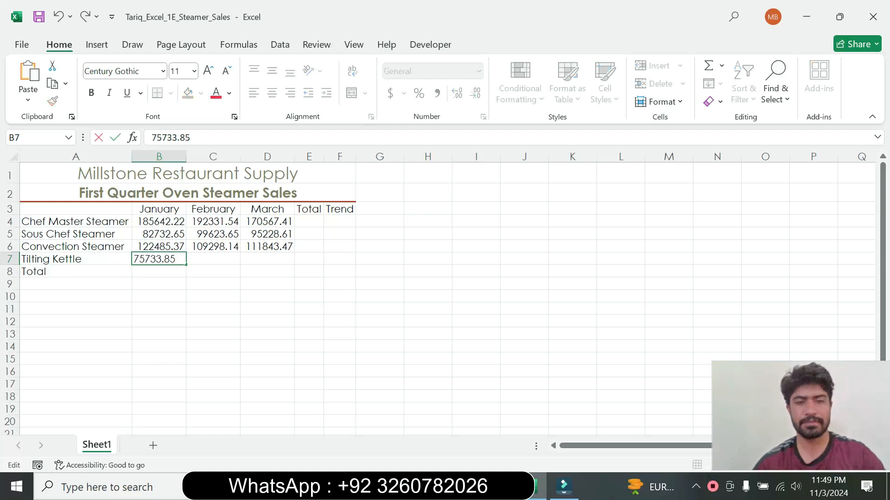
key("Return")
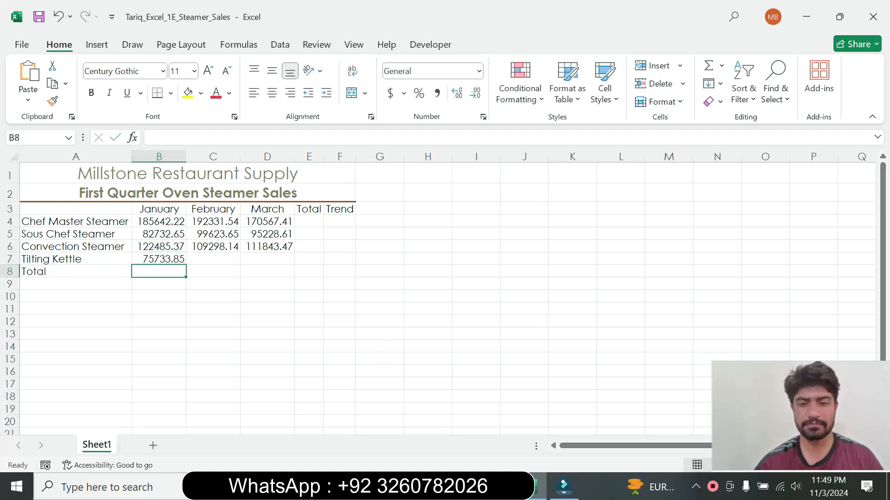
Copy the February figure 68541.64 from the Word instructions and enter it in cell C7 of the Excel workbook
key("alt+Tab")
left_click_drag(420, 327, 477, 327)
key("ctrl+c")
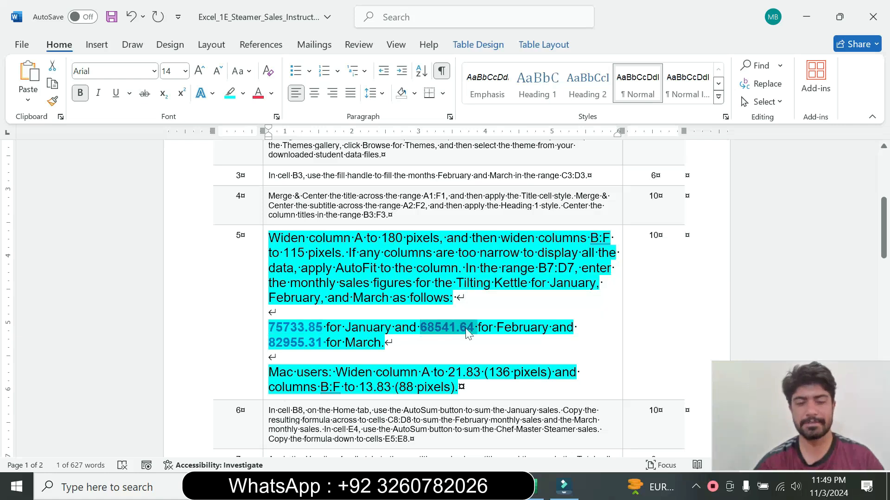
left_click(540, 485)
left_click(199, 262)
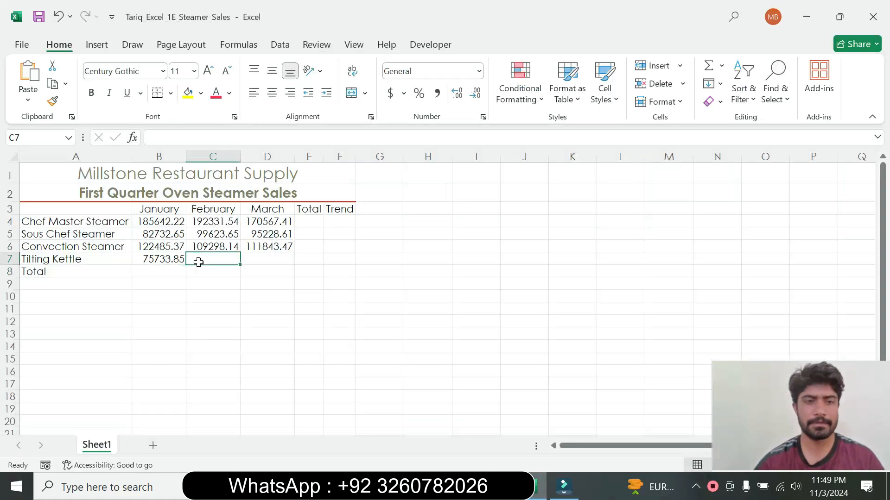
double_click(198, 262)
key("ctrl+v")
key("Return")
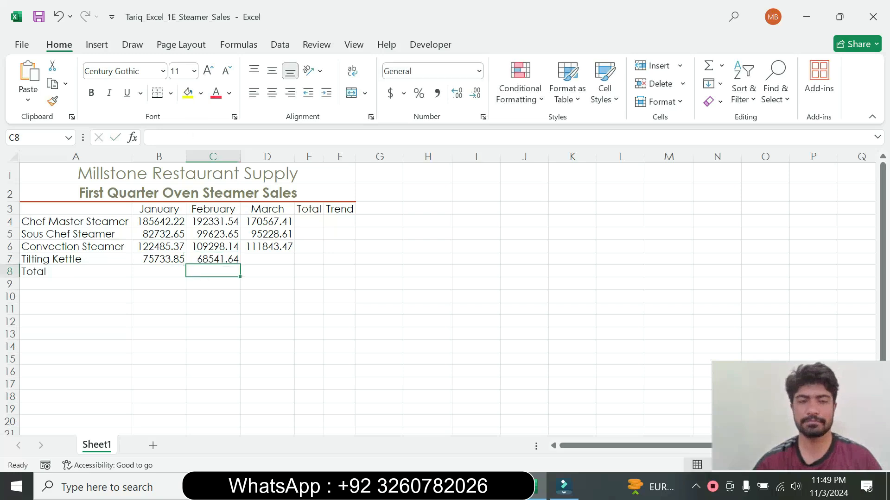
Copy the March figure 82955.31 from the Word instructions and enter it in cell D7 of the Excel workbook
left_click(514, 485)
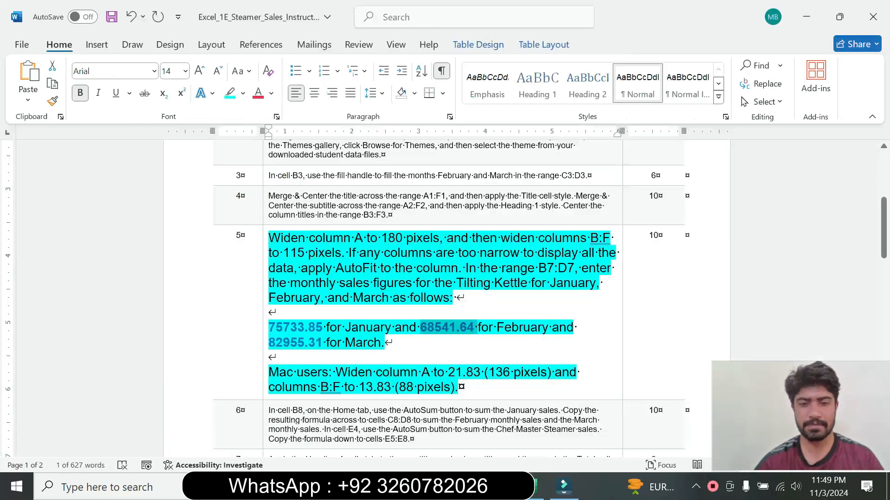
left_click_drag(268, 342, 322, 342)
key("ctrl+c")
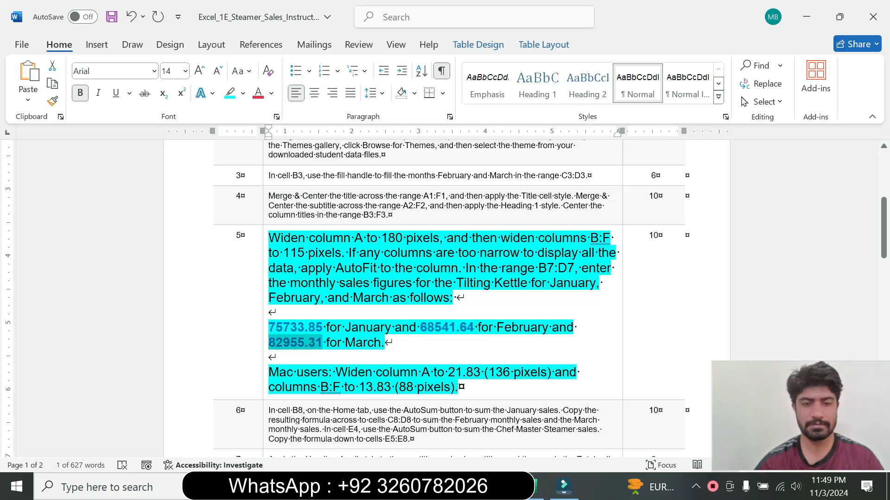
key("alt+Tab")
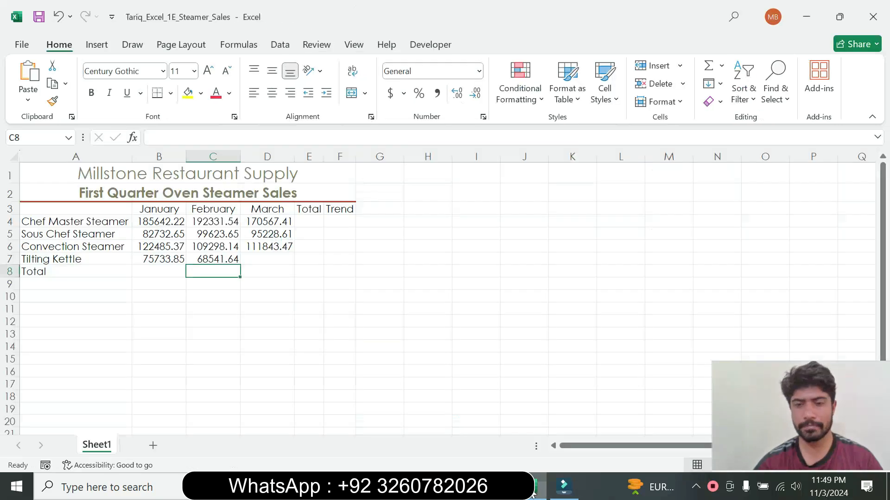
key("F2")
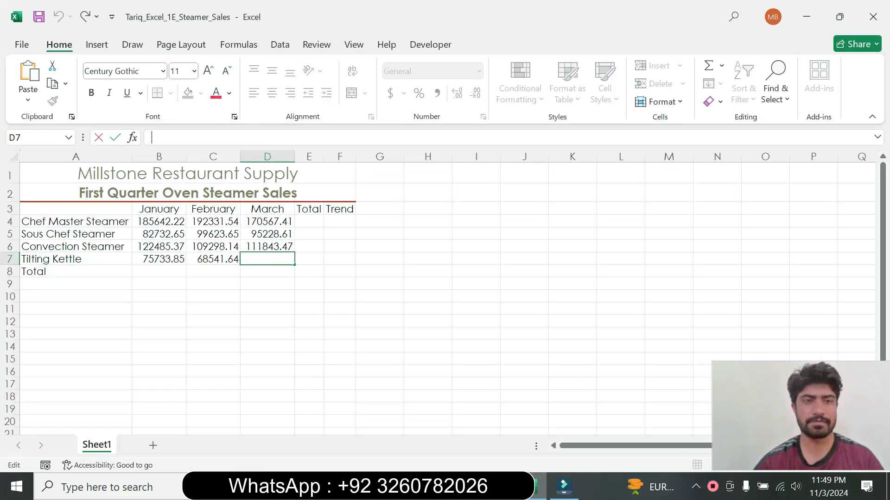
key("ctrl+v")
key("Return")
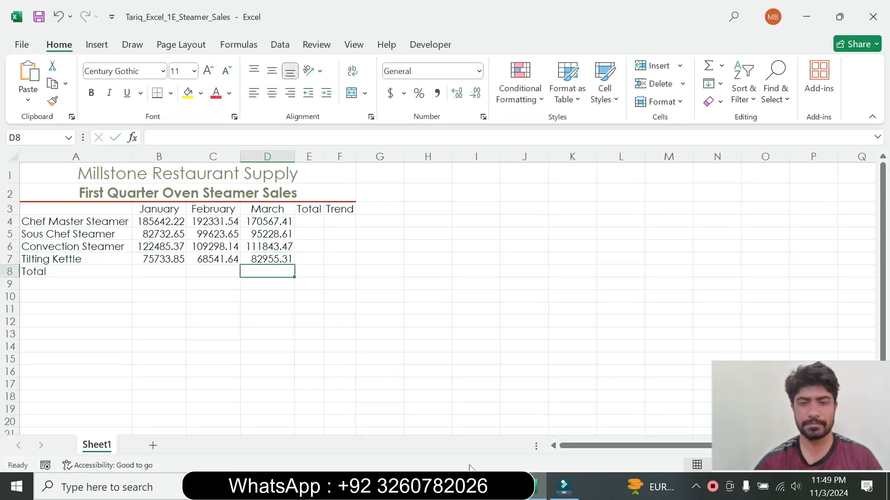
Switch to the Word instructions, reduce the step 5 text to size 10 and remove its highlight
key("alt+Tab")
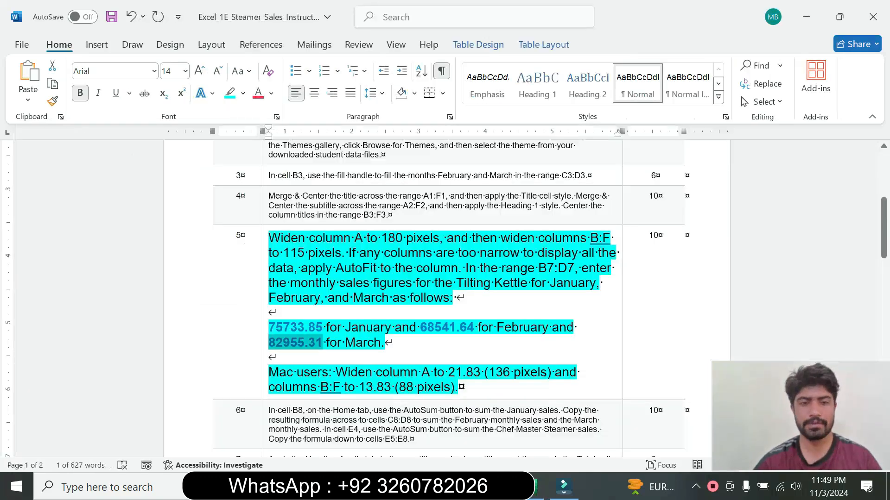
left_click(264, 331)
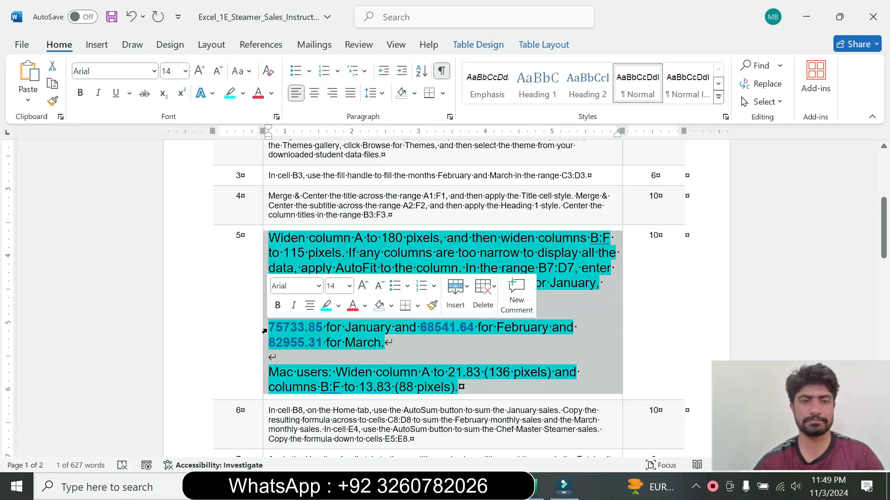
left_click(350, 286)
left_click(339, 44)
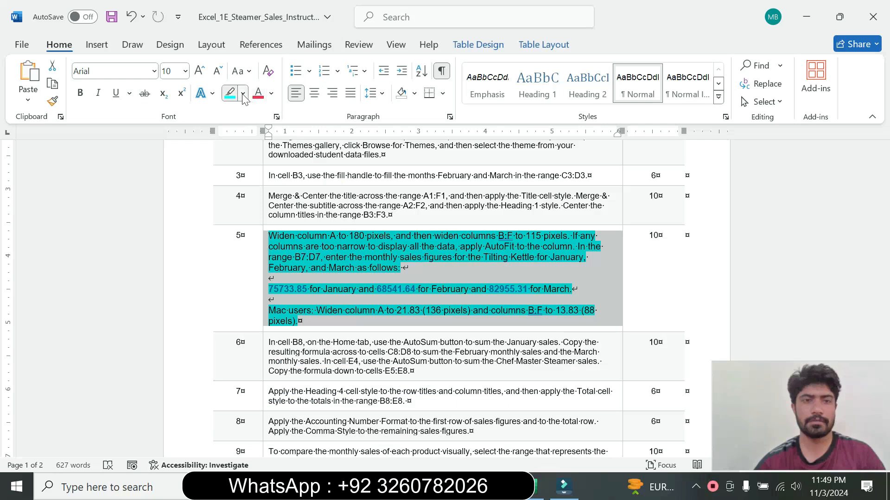
left_click(242, 93)
left_click(272, 204)
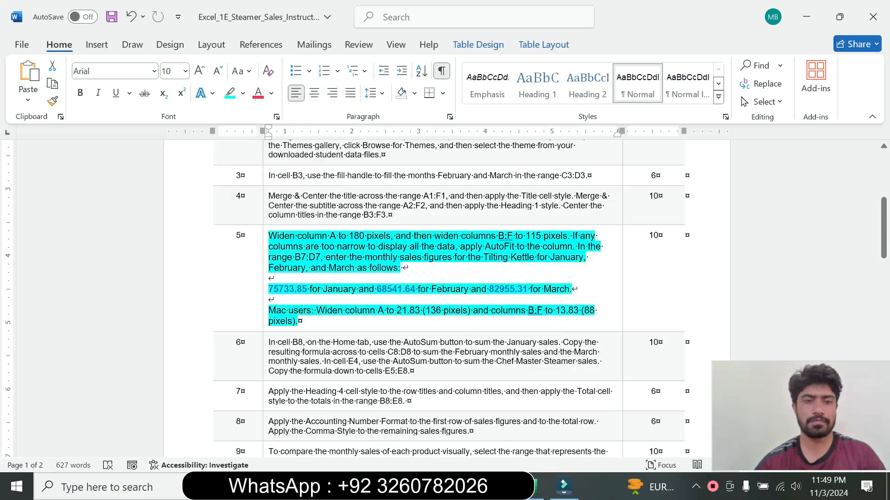
Enlarge the step 6 instruction text to size 14 and highlight it in turquoise
left_click(264, 357)
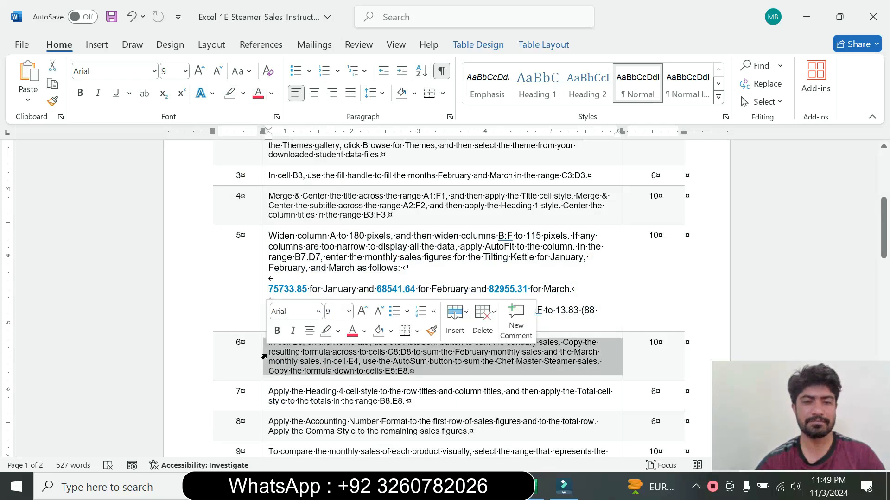
left_click(348, 312)
left_click(337, 122)
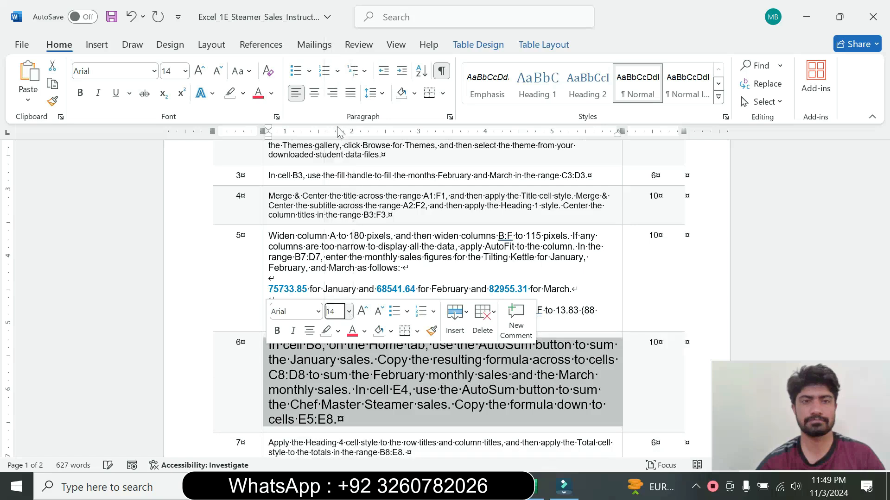
left_click(243, 94)
left_click(274, 141)
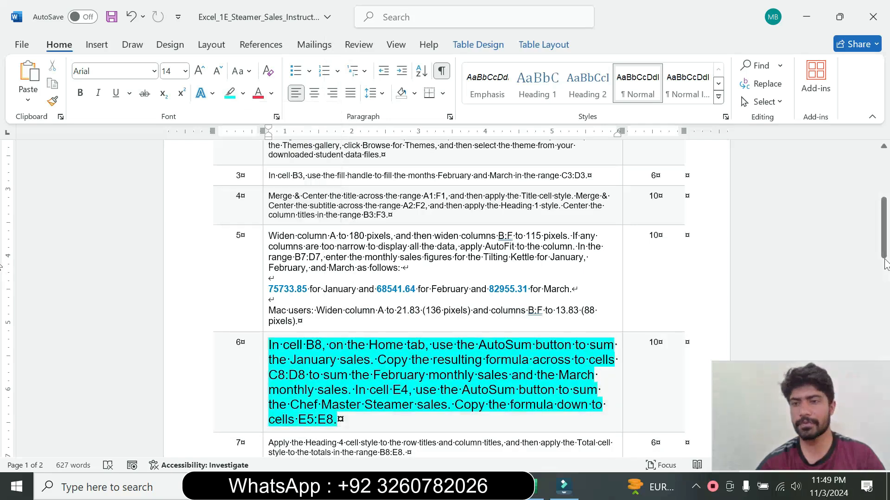
Read step 6 in Word, then use AutoSum in cell B8 of the Excel workbook to total the January sales
left_click_drag(884, 249, 884, 274)
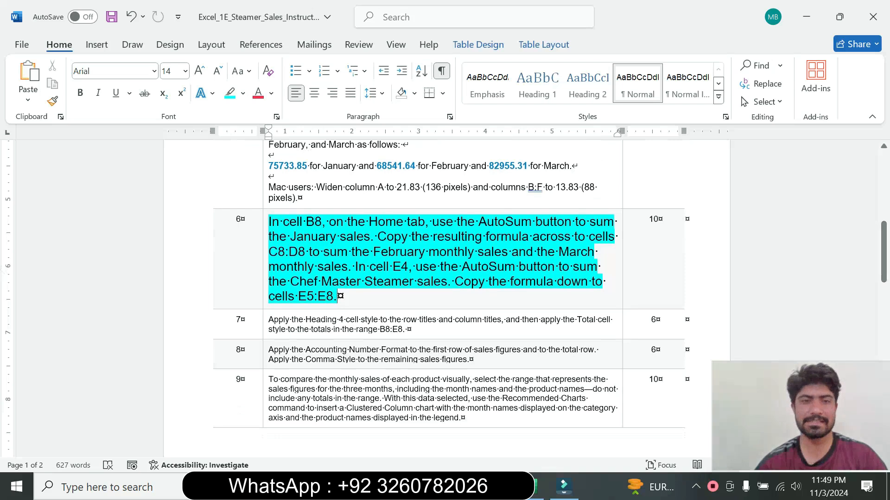
left_click_drag(280, 221, 348, 268)
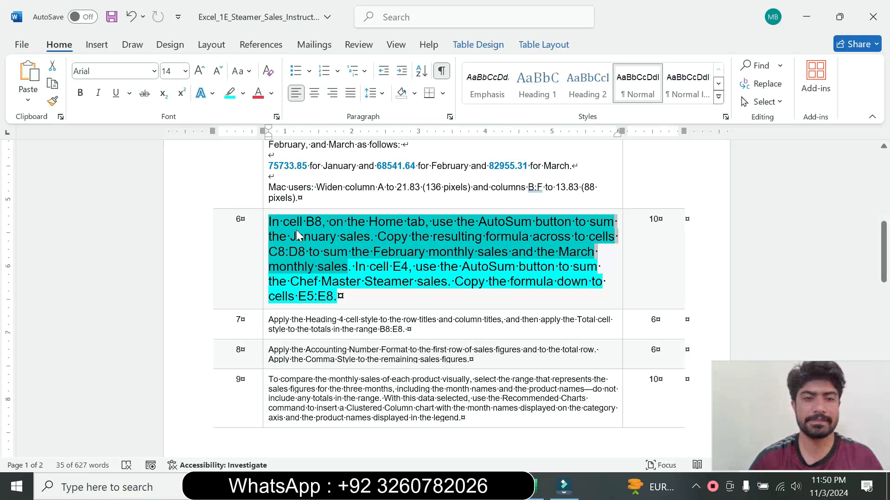
left_click(323, 245)
left_click_drag(284, 221, 390, 222)
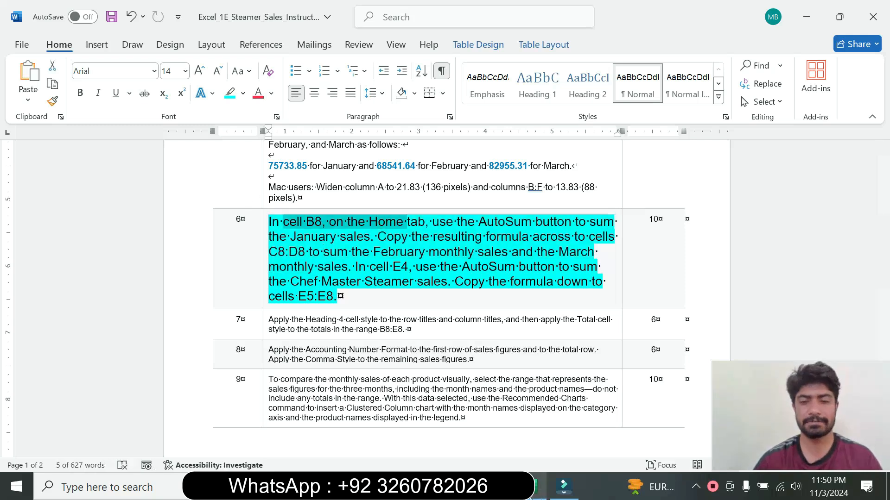
left_click(537, 487)
left_click(143, 271)
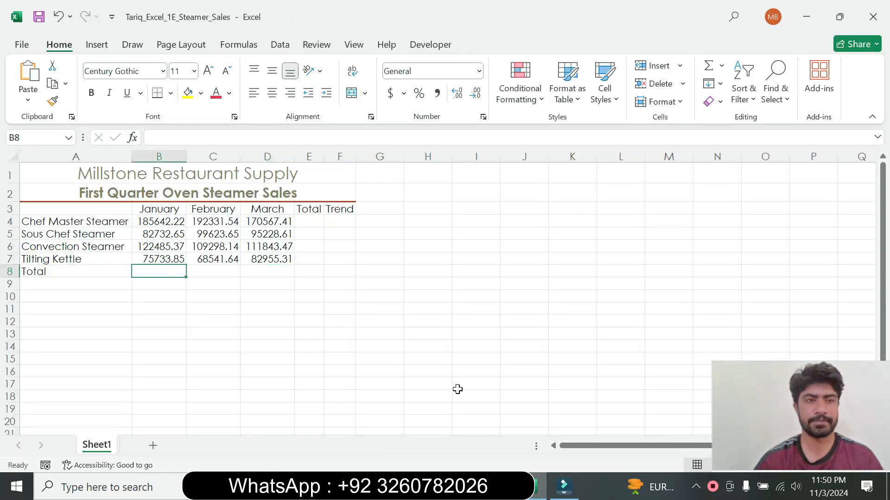
left_click(538, 487)
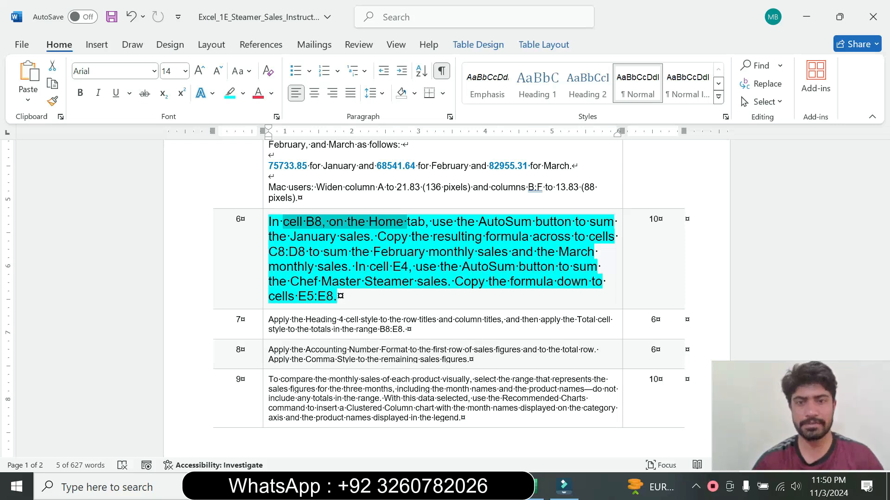
left_click(535, 494)
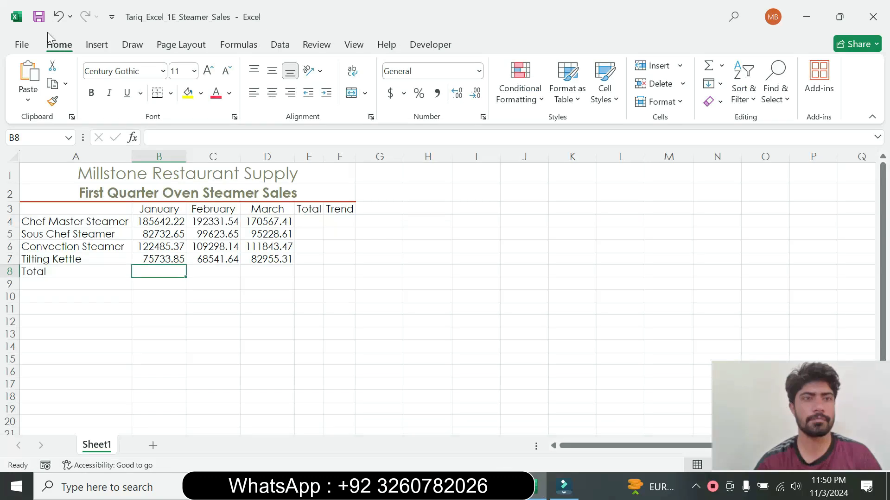
left_click(722, 66)
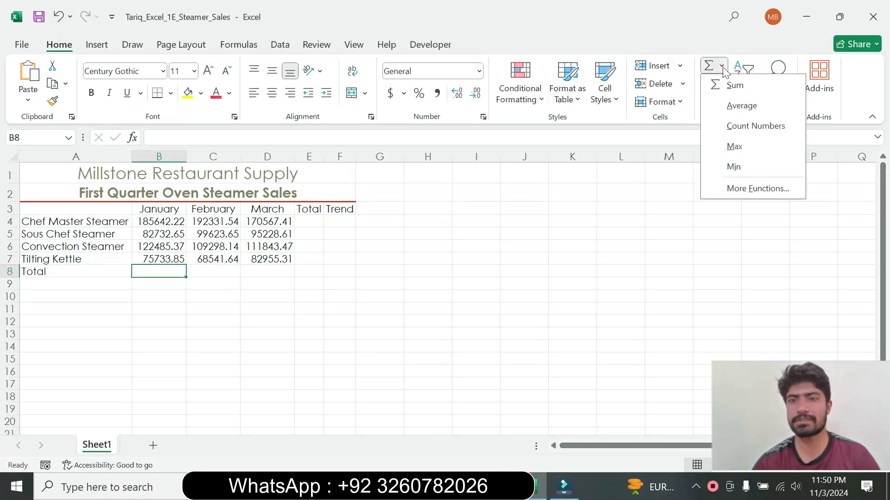
left_click(734, 87)
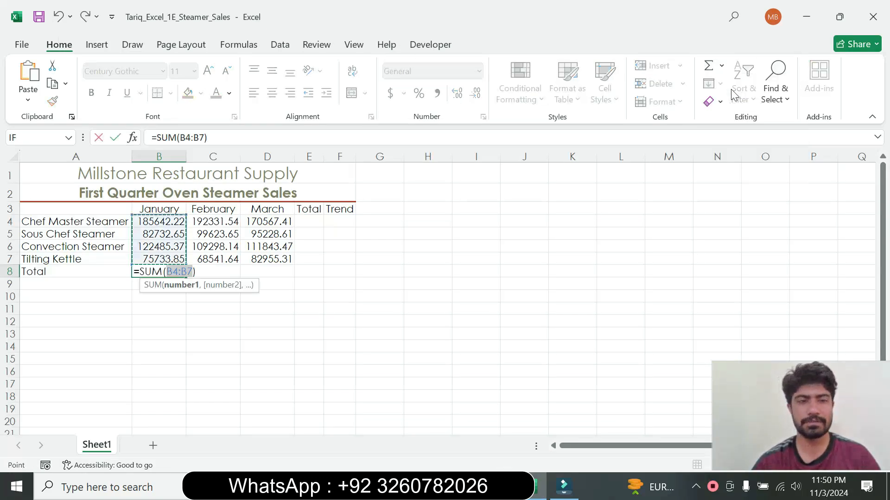
key("Return")
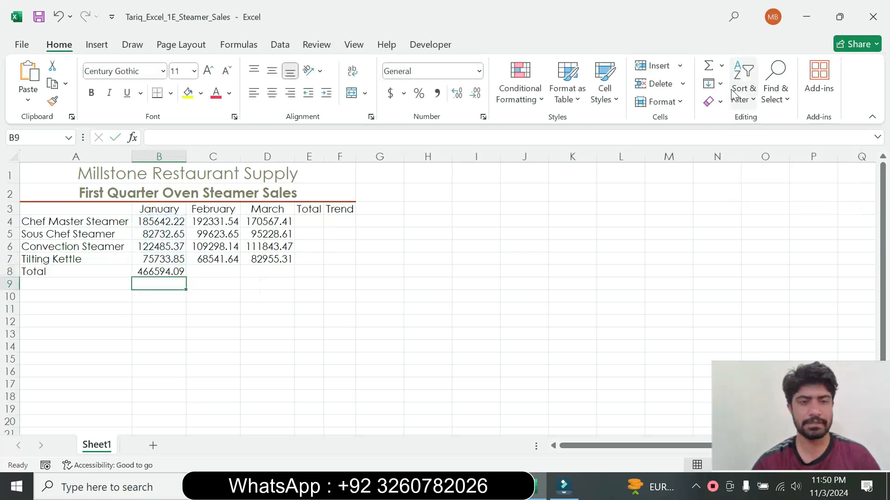
Check step 6 in Word, then fill the B8 sum formula across to C8:D8 in Excel
left_click(180, 272)
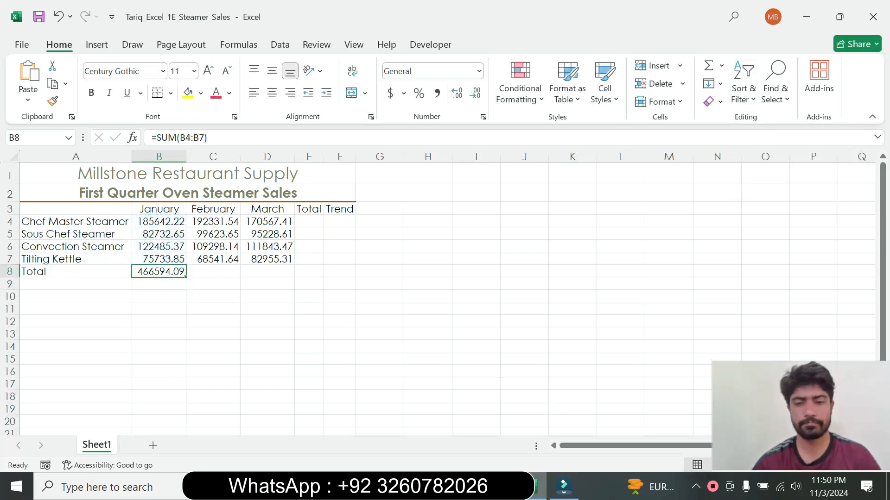
key("alt+Tab")
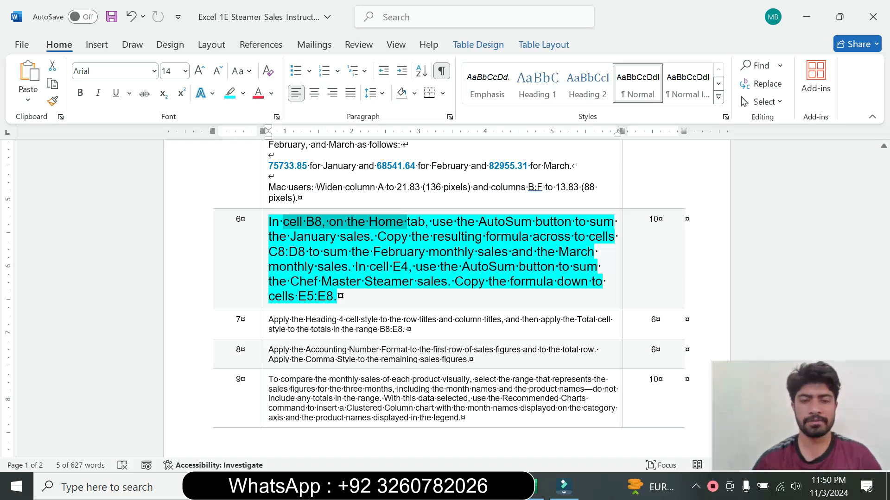
left_click(538, 487)
left_click_drag(186, 278, 273, 277)
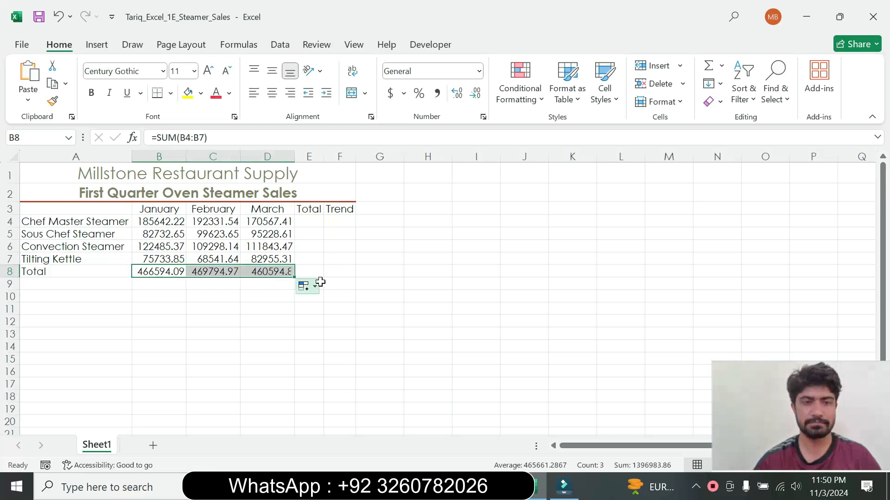
Check the E4 instruction in Word, then use AutoSum in cell E4 in Excel to total the Chef Master Steamer sales
left_click(515, 487)
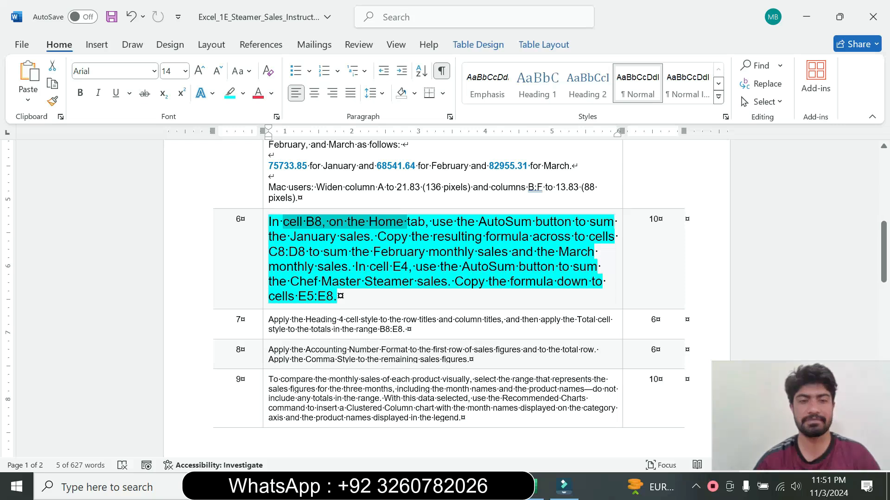
left_click(540, 487)
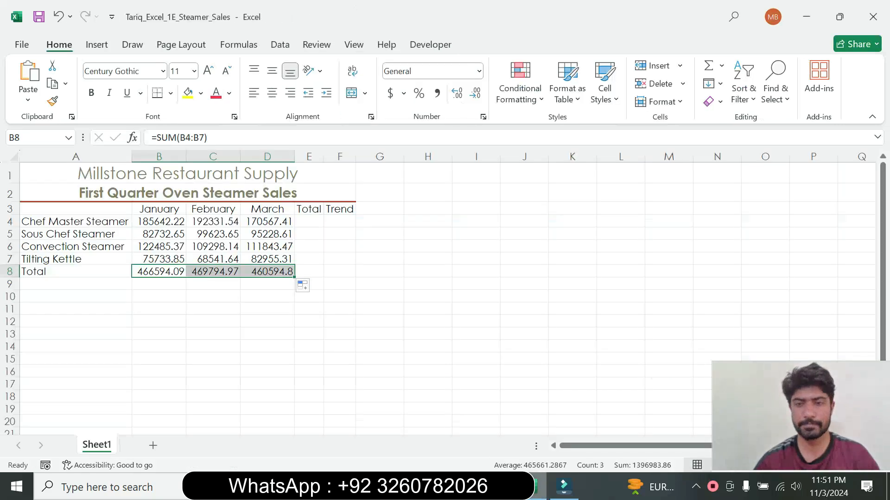
left_click(313, 223)
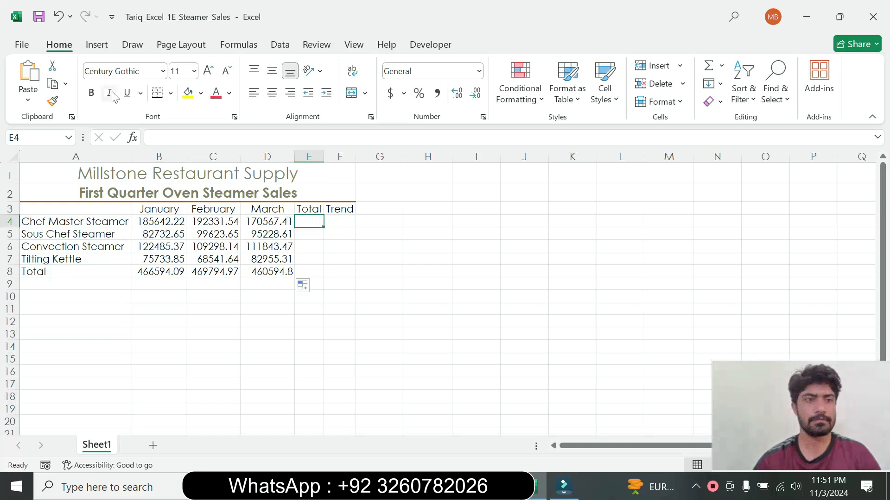
left_click(722, 65)
left_click(736, 94)
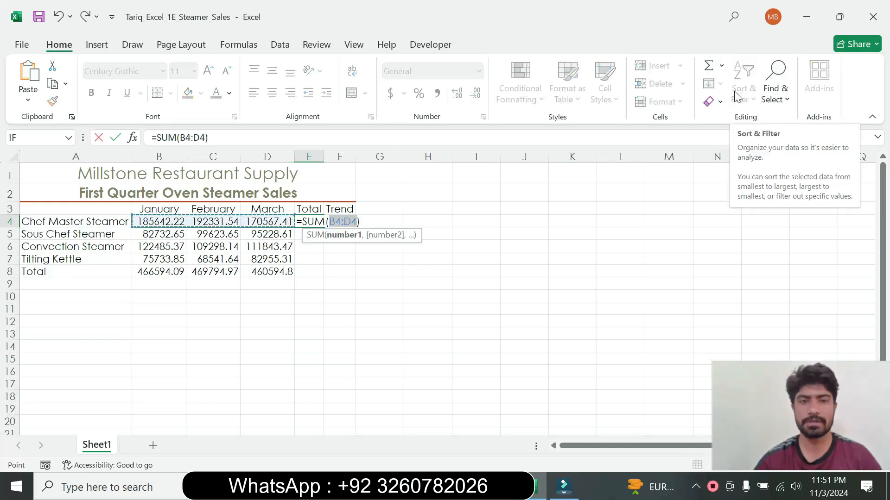
key("Return")
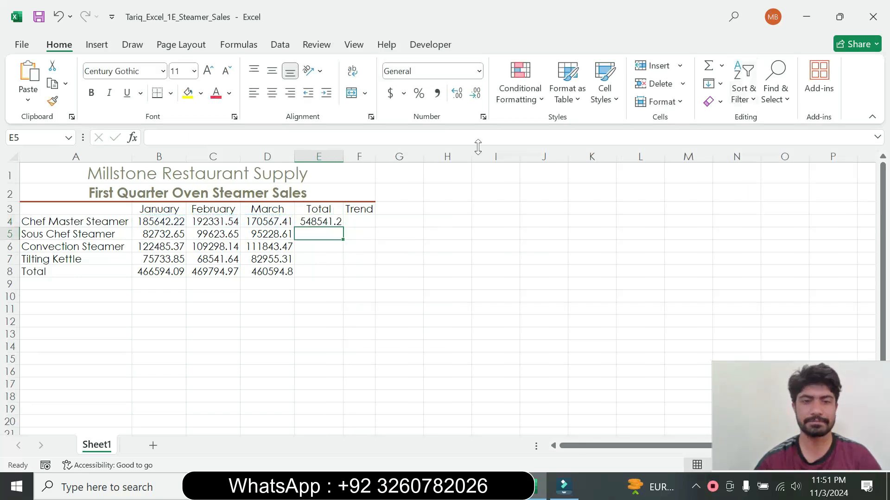
Check the range in Word, then fill the E4 sum formula down to E5:E8 in Excel
left_click(329, 221)
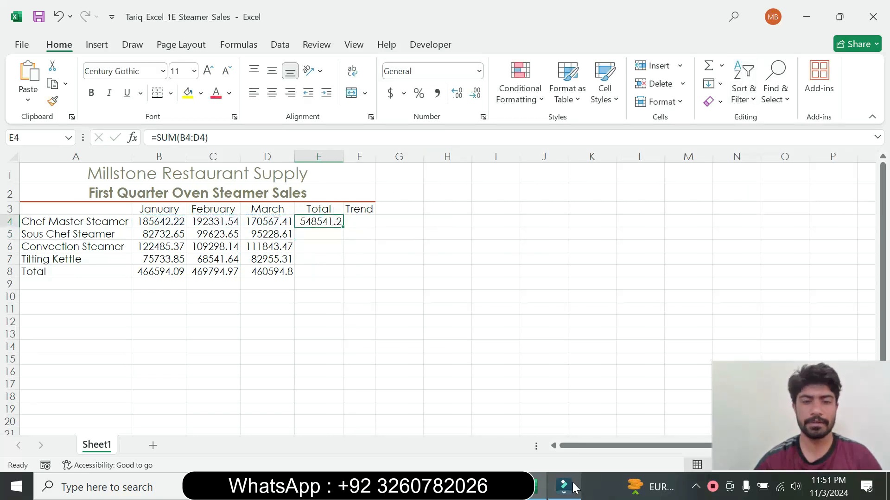
left_click(506, 487)
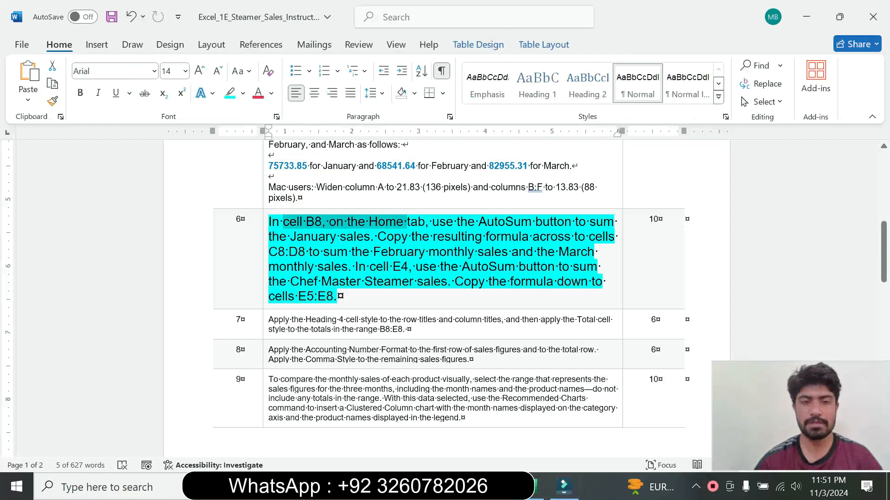
left_click(540, 487)
left_click_drag(343, 229, 344, 278)
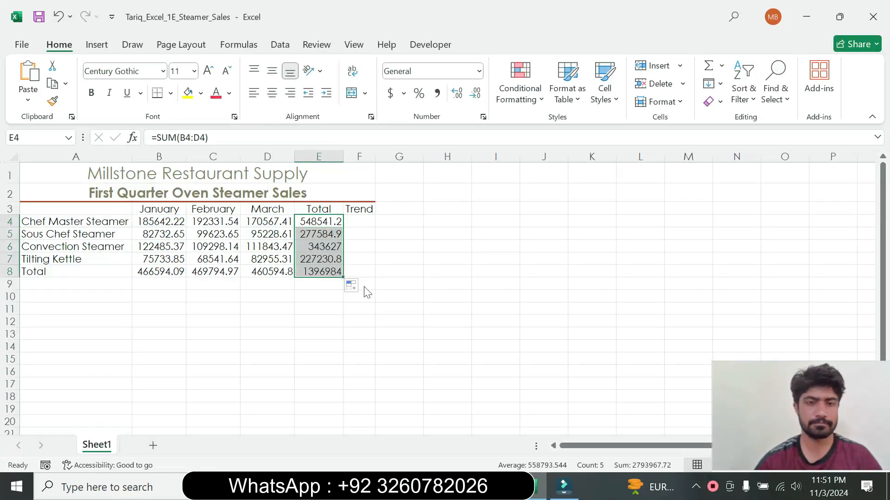
Switch to the Word instructions, reduce the step 6 text to size 9 and remove its highlight
left_click(506, 487)
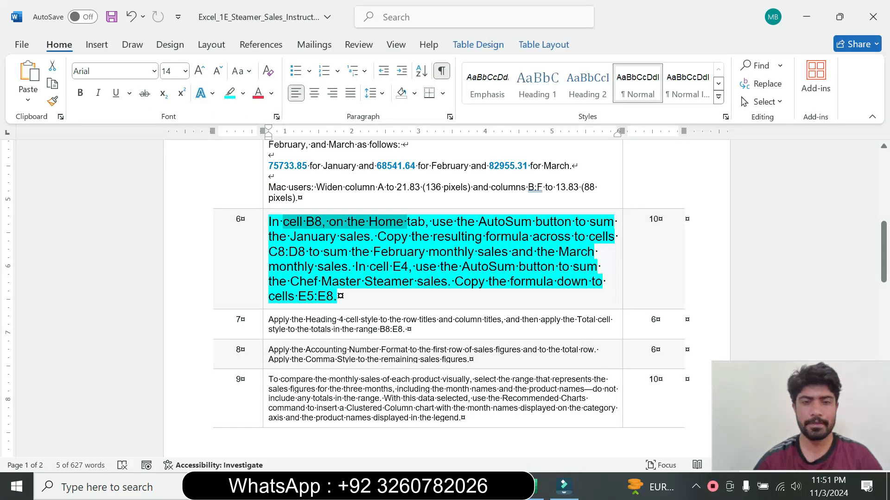
left_click(262, 281)
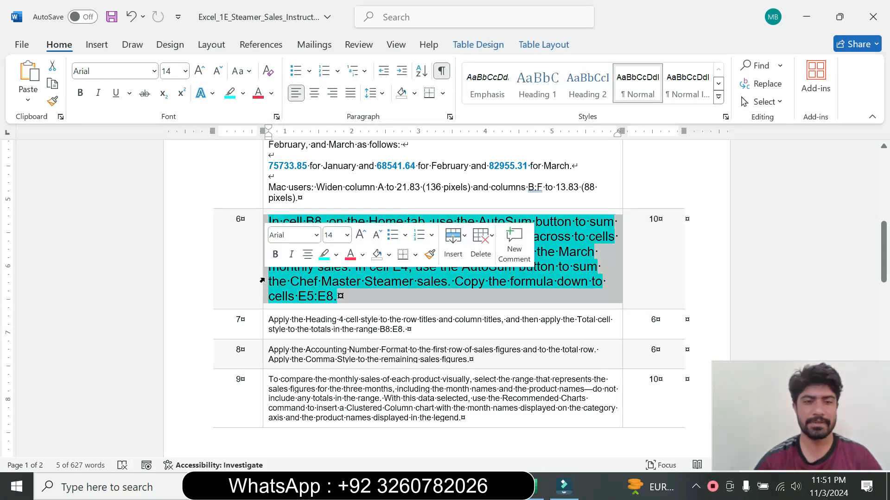
left_click(347, 235)
left_click(333, 274)
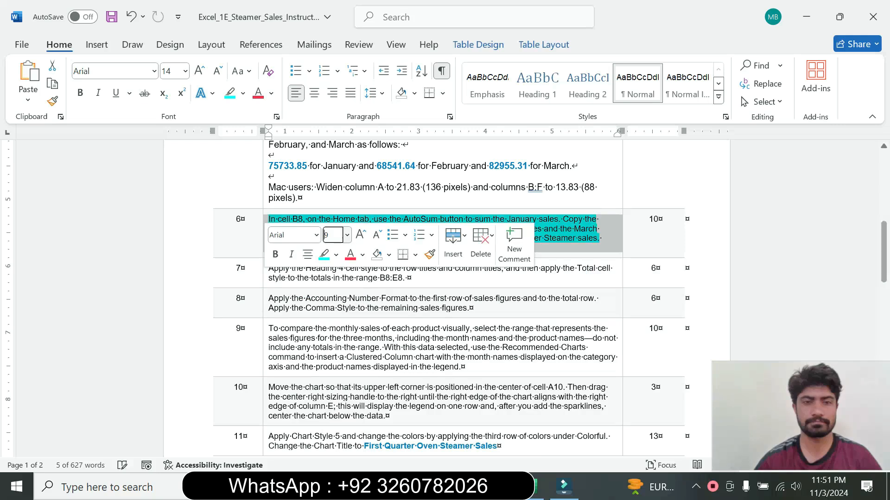
left_click(335, 255)
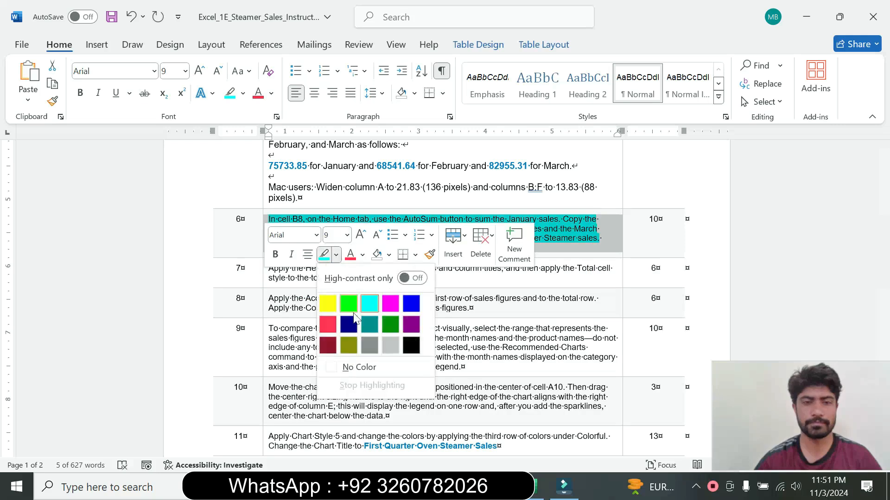
left_click(357, 368)
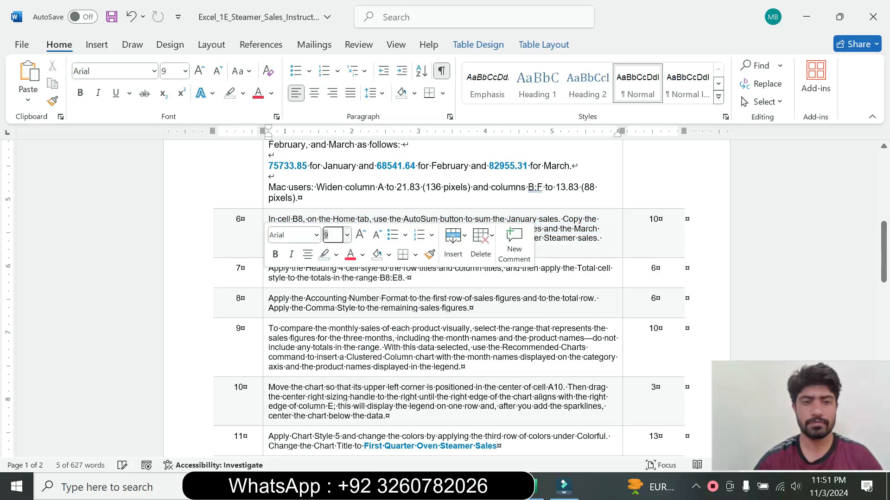
Enlarge the step 7 instruction text to size 14, highlight it in turquoise and read through it
left_click(265, 280)
left_click(349, 236)
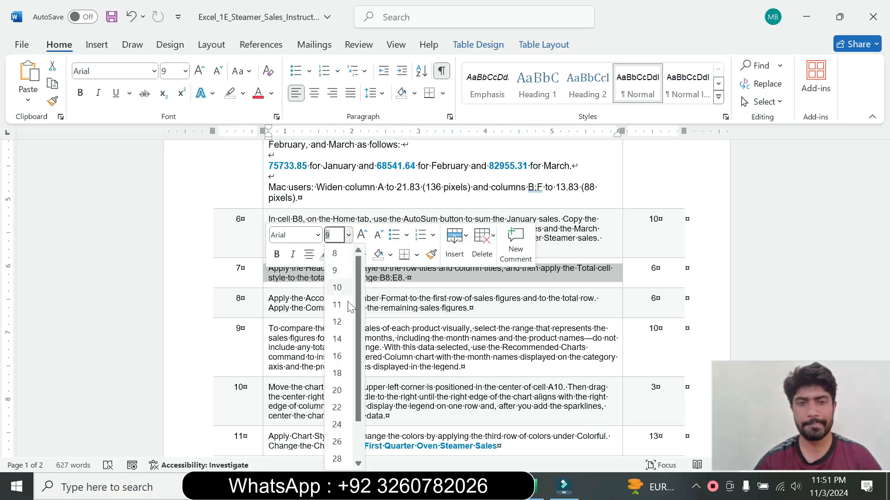
left_click(337, 339)
left_click(338, 255)
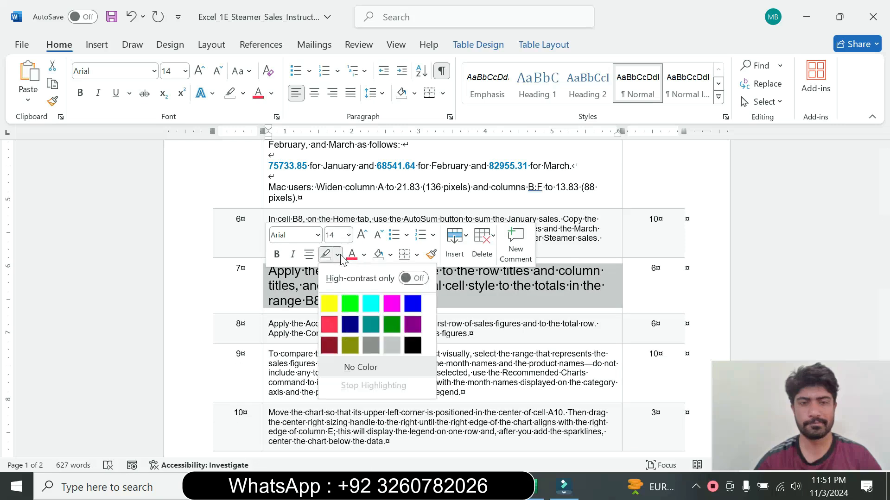
left_click(372, 302)
left_click_drag(269, 271, 348, 301)
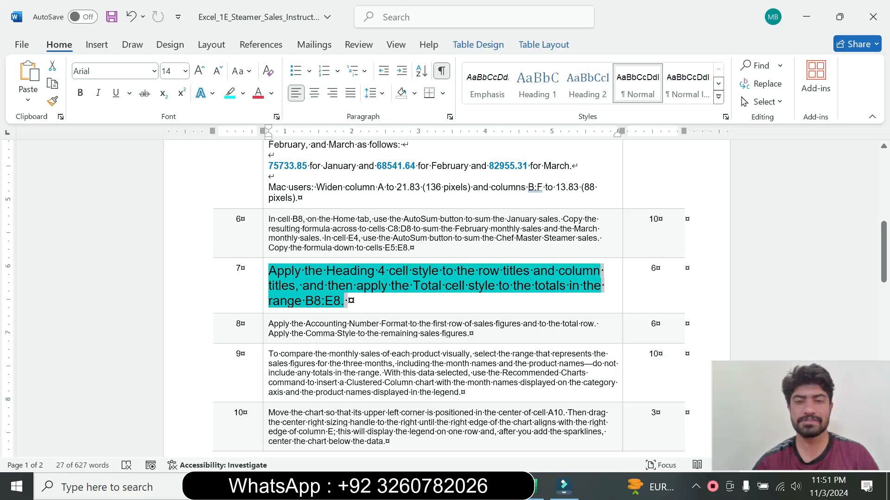
Check the Heading 4 instruction in Word, then apply the Heading 4 cell style to the column titles B3:F3 in Excel
left_click(325, 301)
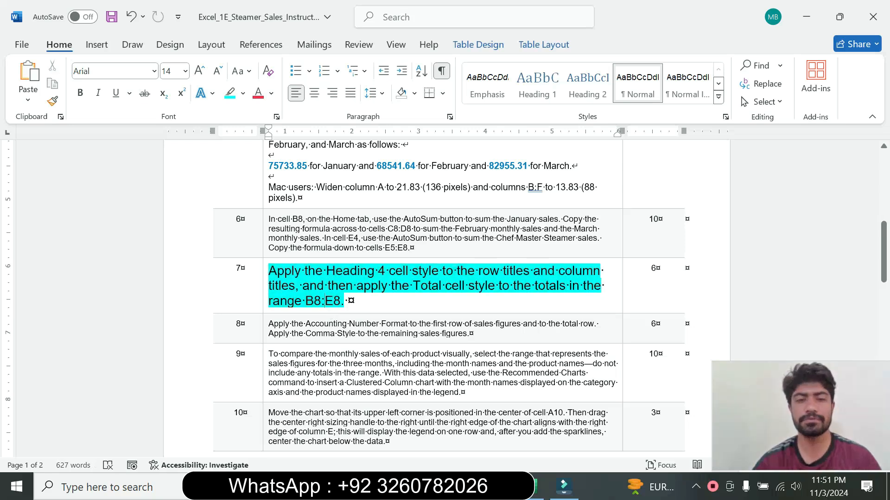
left_click_drag(268, 271, 388, 272)
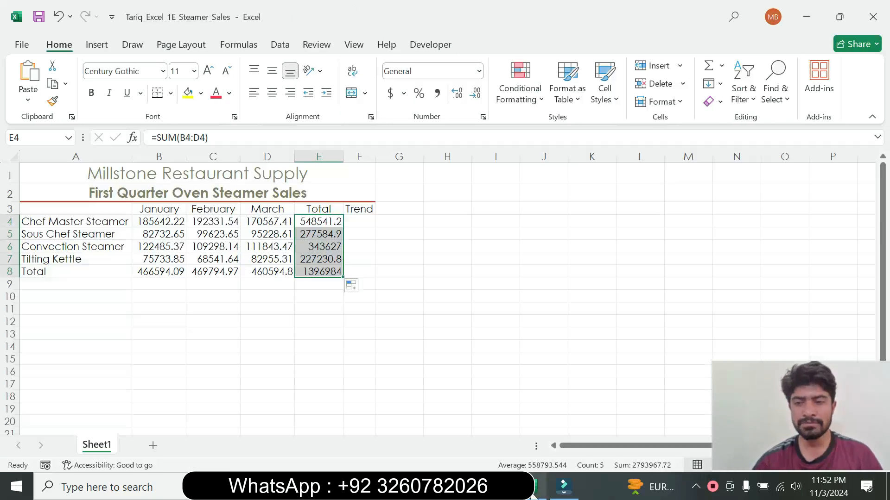
left_click(538, 486)
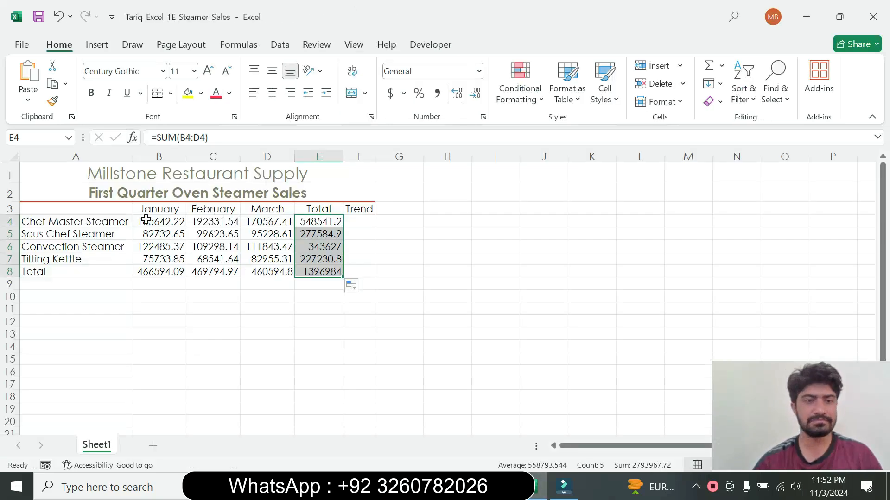
left_click_drag(147, 209, 355, 211)
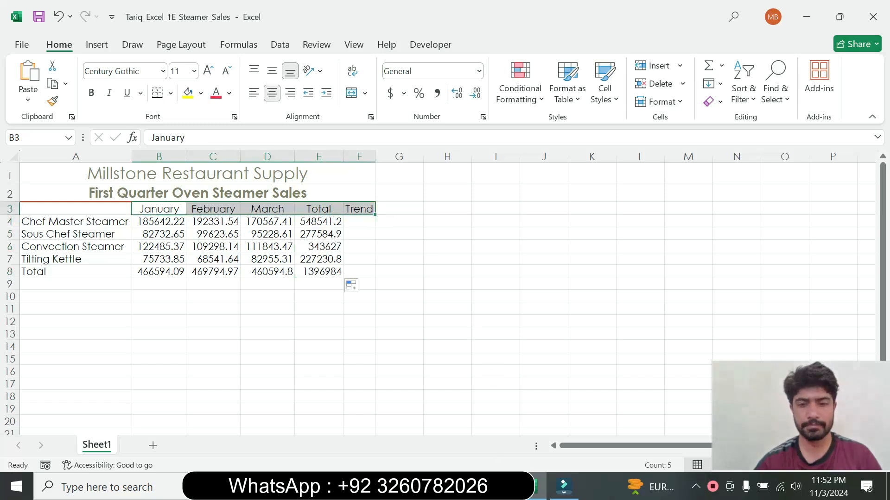
left_click(512, 487)
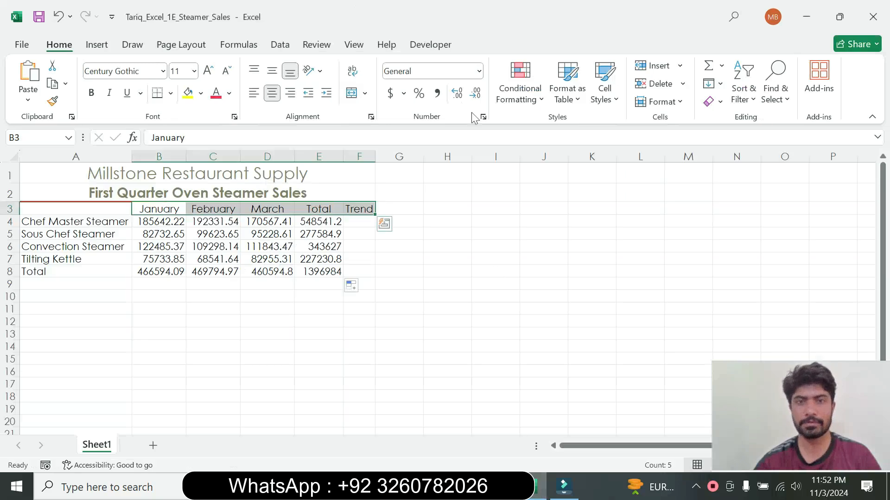
left_click(537, 486)
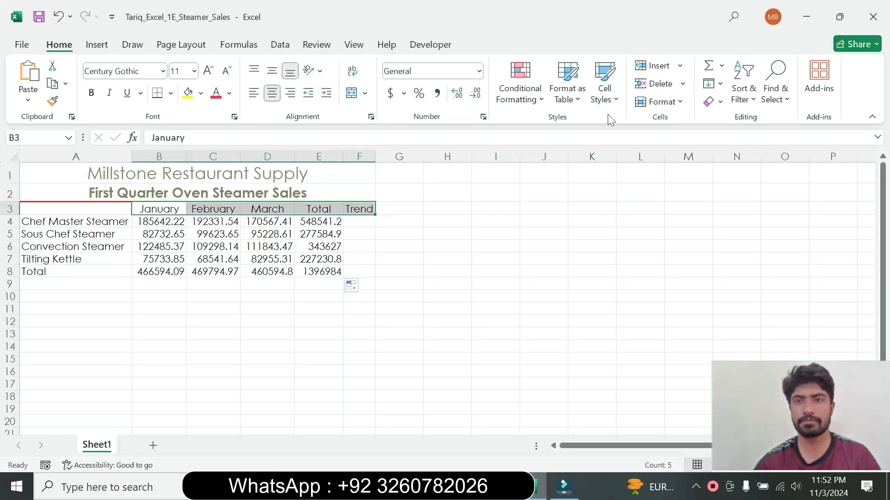
left_click(613, 96)
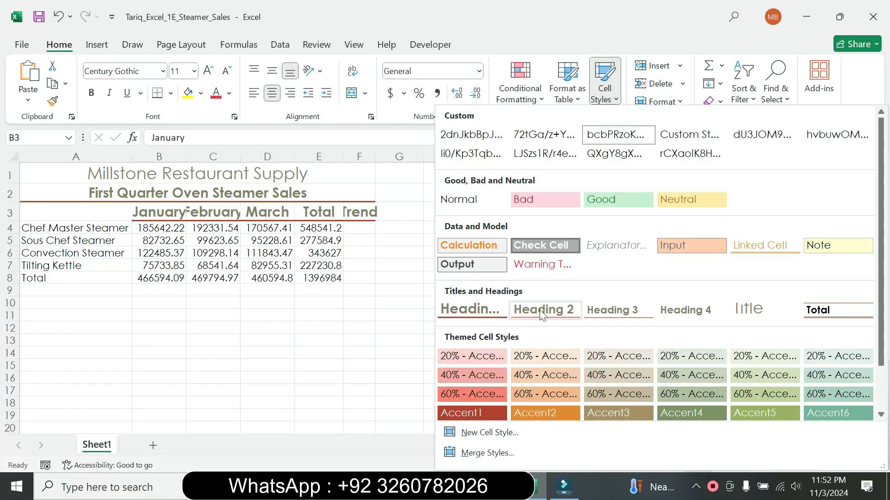
left_click(678, 313)
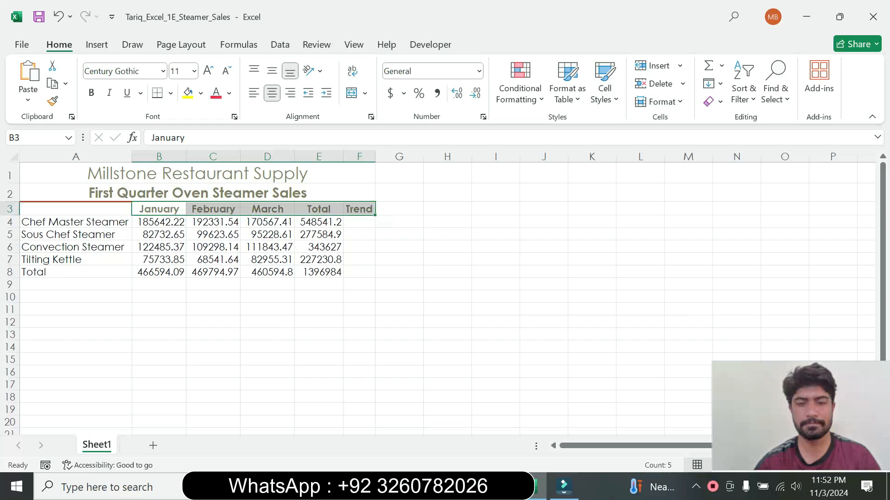
Recheck the step 7 instruction in Word, then apply the Heading 4 cell style to the row titles A4:A8 in Excel
left_click(505, 486)
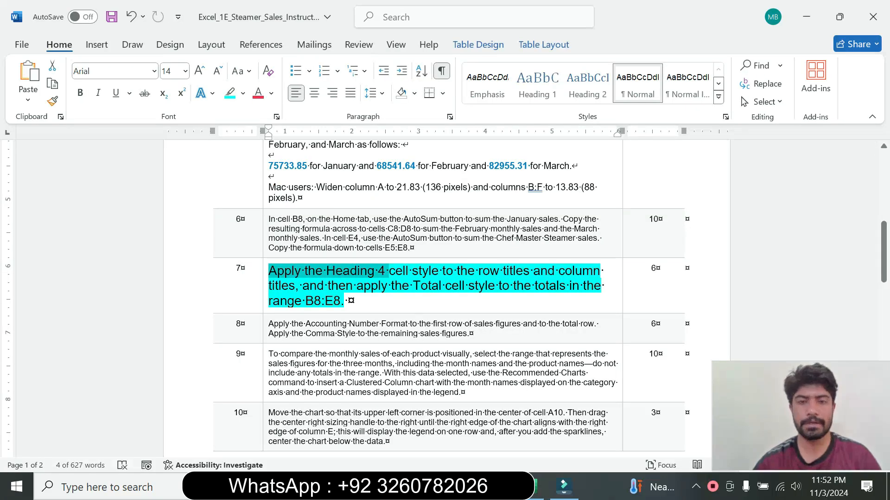
left_click(537, 486)
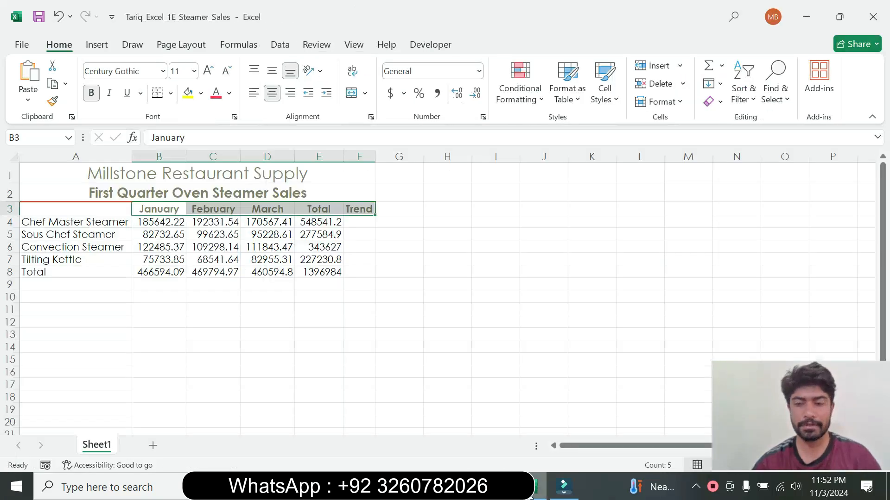
left_click_drag(116, 224, 106, 274)
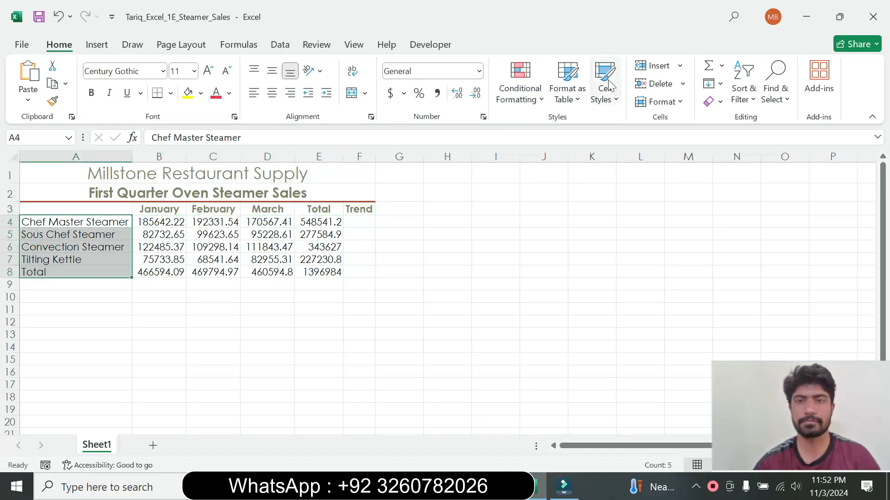
left_click(607, 80)
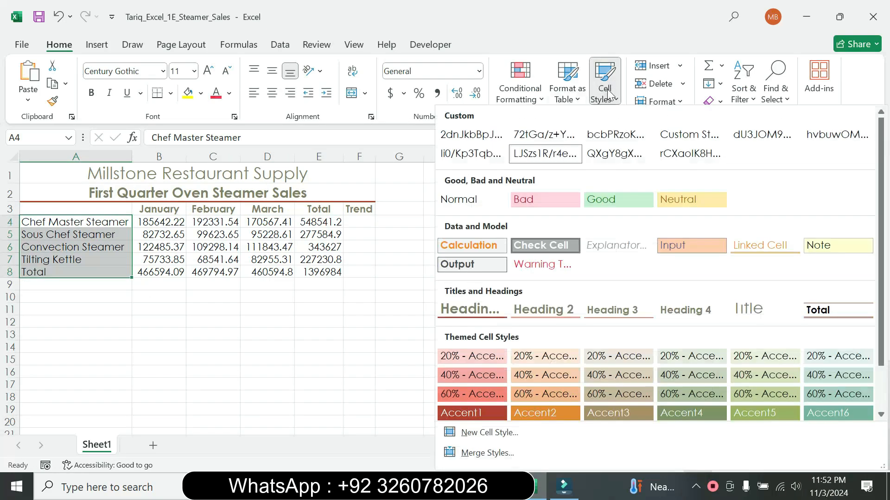
left_click(688, 313)
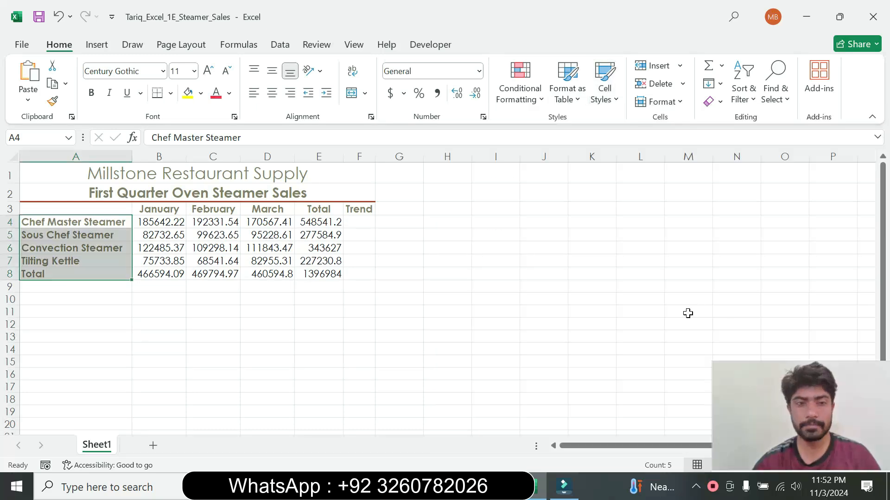
Copy the range reference B8:E8 from Word, use it to select those cells in Excel, and apply the Total cell style
left_click(506, 487)
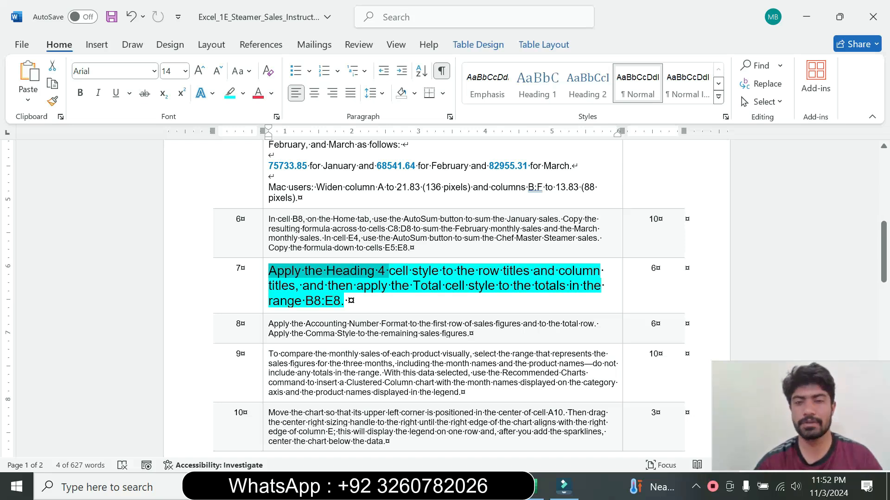
left_click_drag(305, 301, 334, 301)
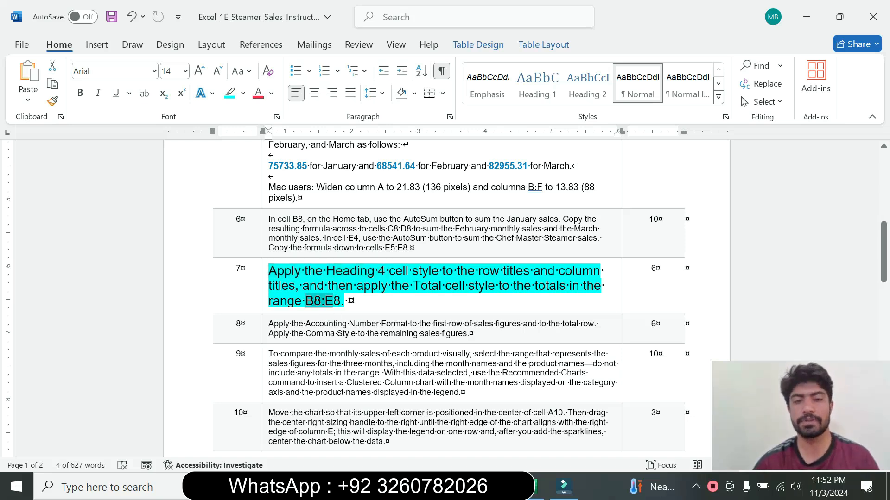
left_click(342, 301)
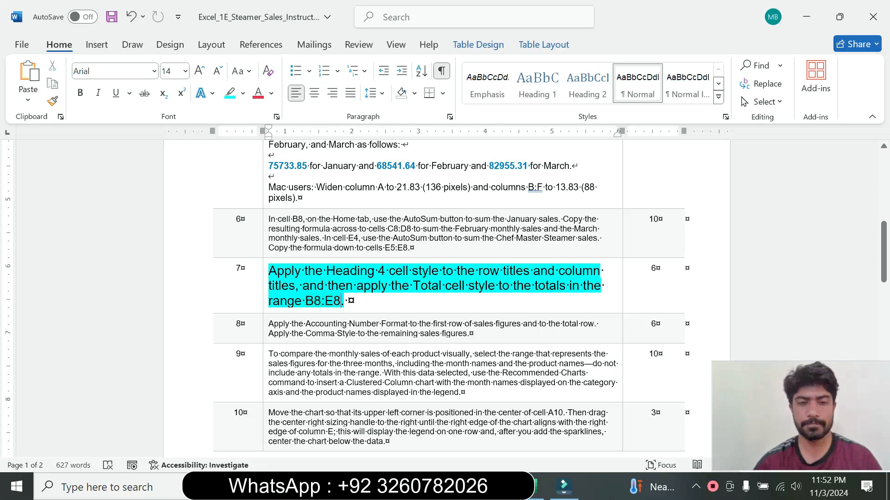
left_click_drag(305, 301, 340, 302)
key("ctrl+c")
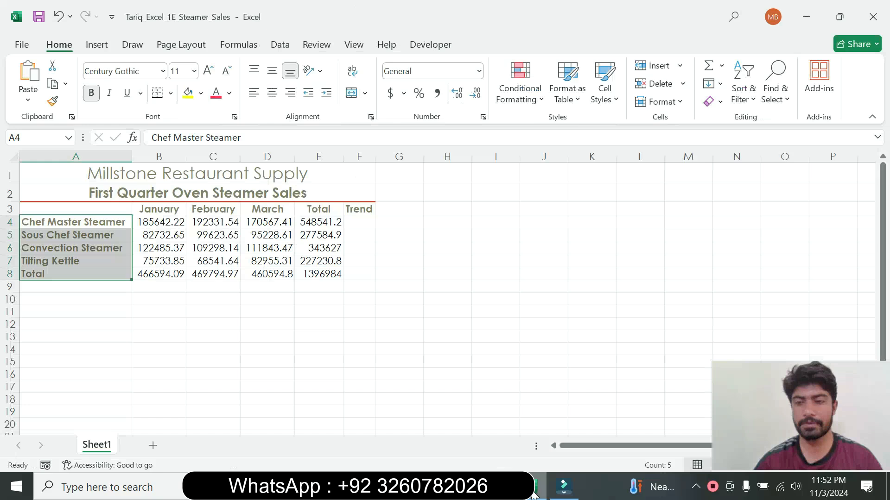
left_click(539, 487)
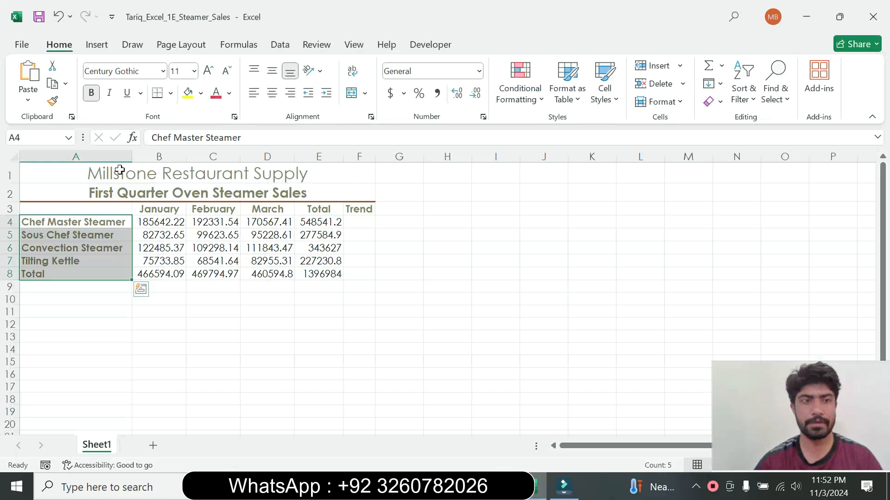
key("ctrl+v")
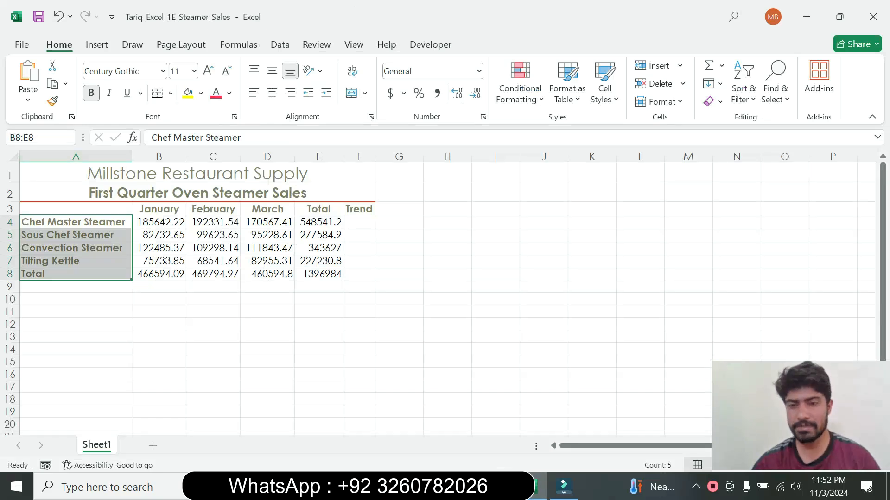
key("Return")
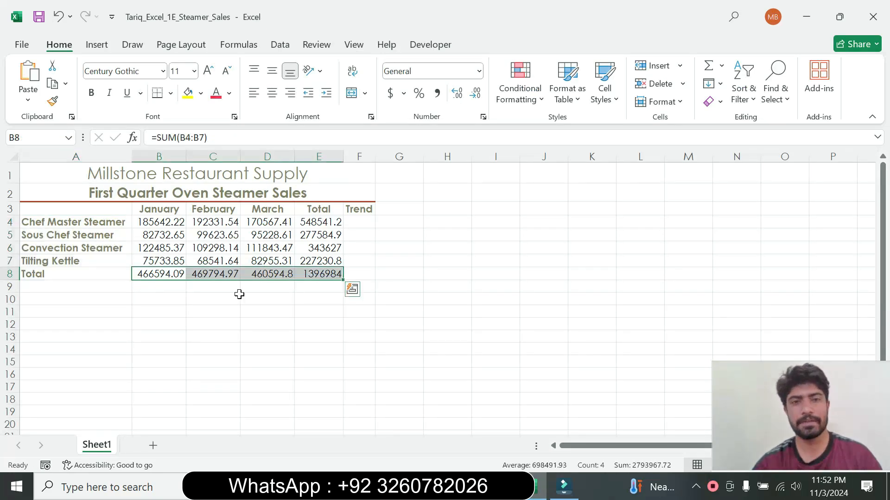
left_click(507, 487)
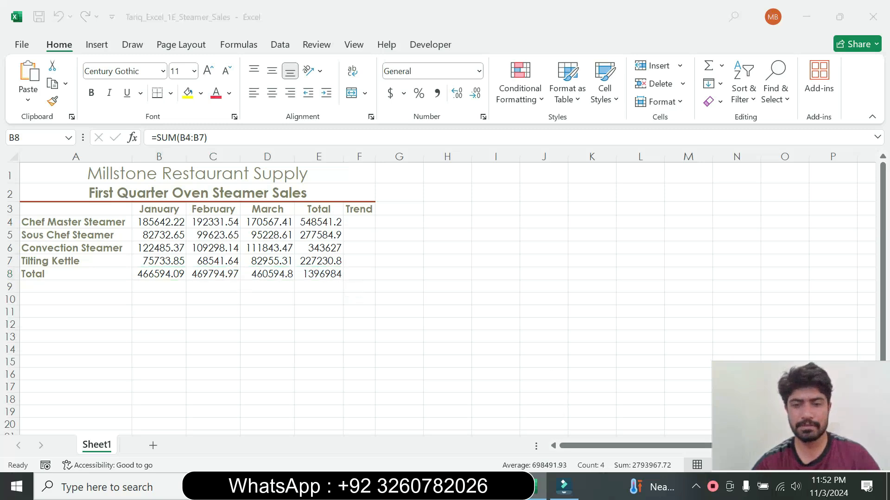
left_click(534, 487)
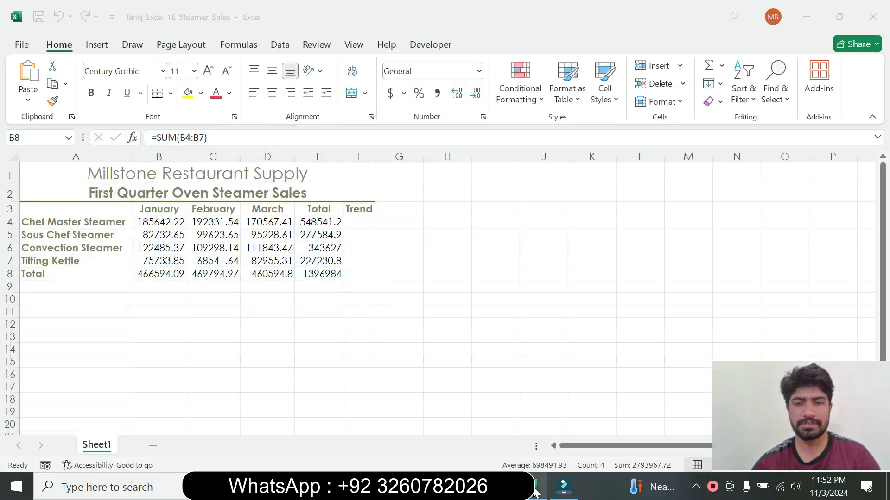
left_click(616, 101)
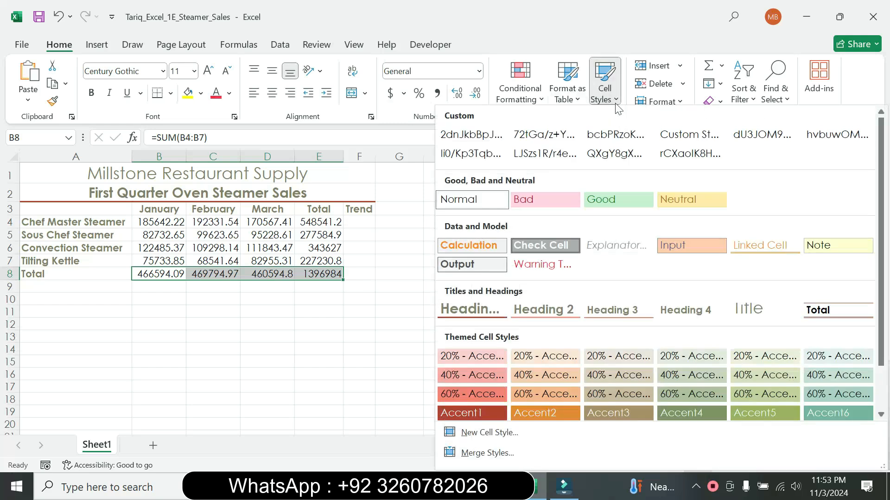
left_click(831, 315)
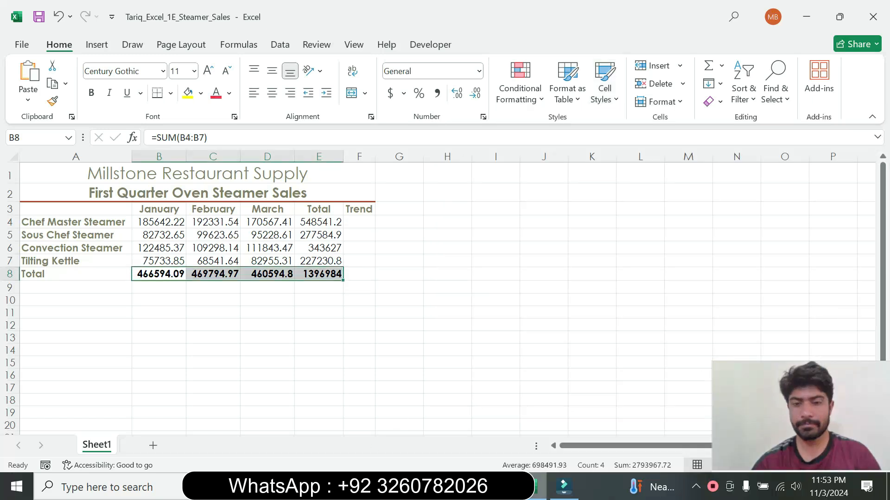
Switch to the Word instructions, reduce the step 7 text to size 9 and remove its highlight
key("alt+Tab")
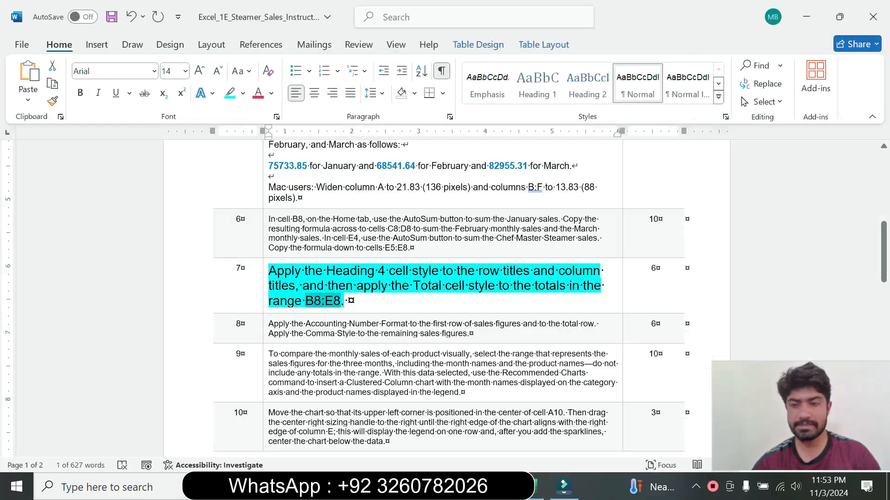
left_click(263, 300)
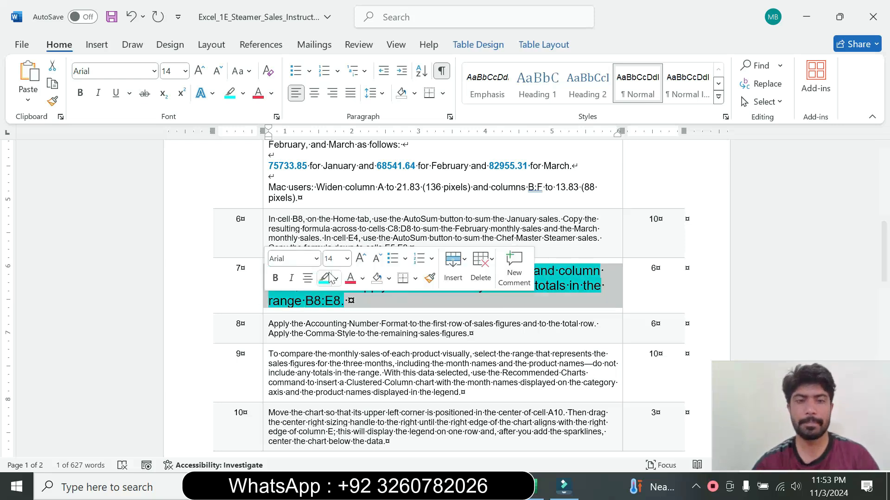
left_click(347, 259)
left_click(336, 11)
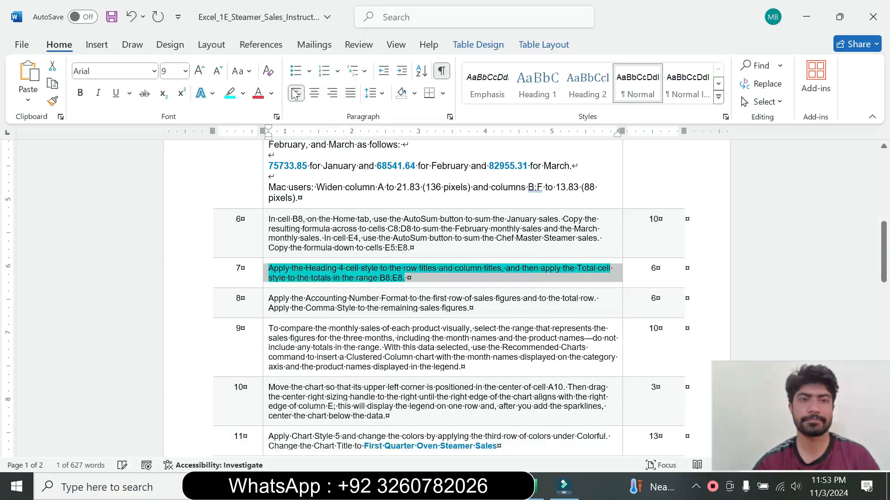
left_click(245, 96)
left_click(260, 204)
key("Right")
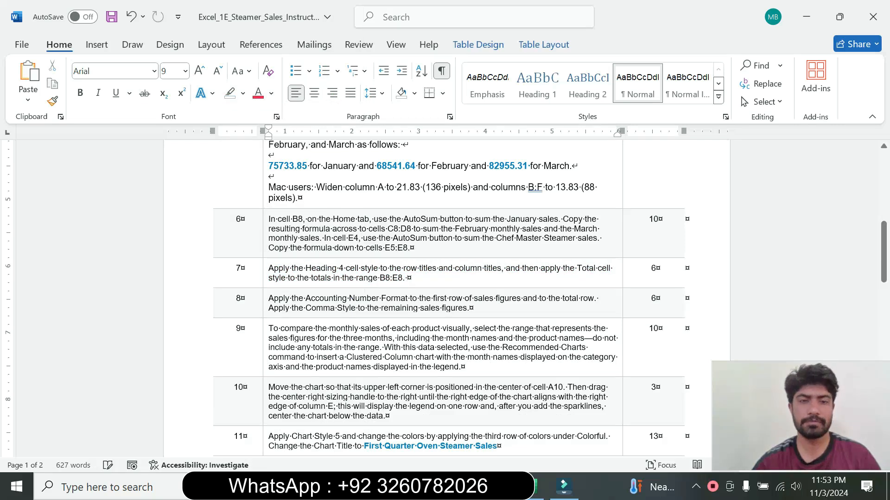
Enlarge the step 8 instruction text to size 16, highlight it in turquoise and read through it
left_click(262, 315)
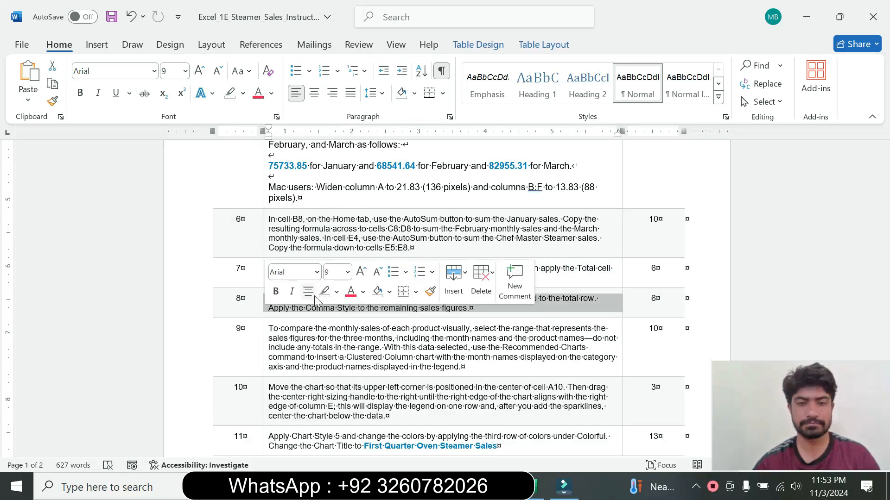
left_click(347, 272)
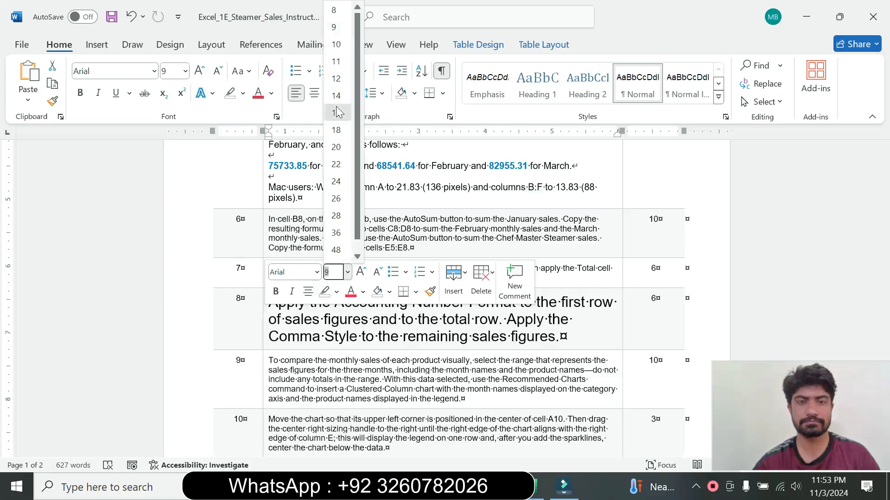
left_click(338, 112)
left_click(243, 93)
left_click(270, 138)
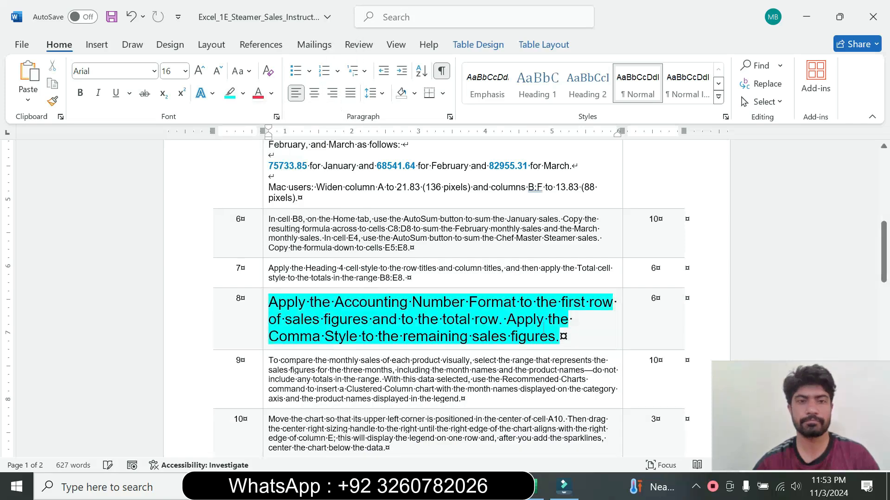
mouse_move(880, 243)
left_mouse_down()
mouse_move(880, 311)
mouse_move(880, 243)
left_mouse_up()
left_click_drag(269, 299, 560, 335)
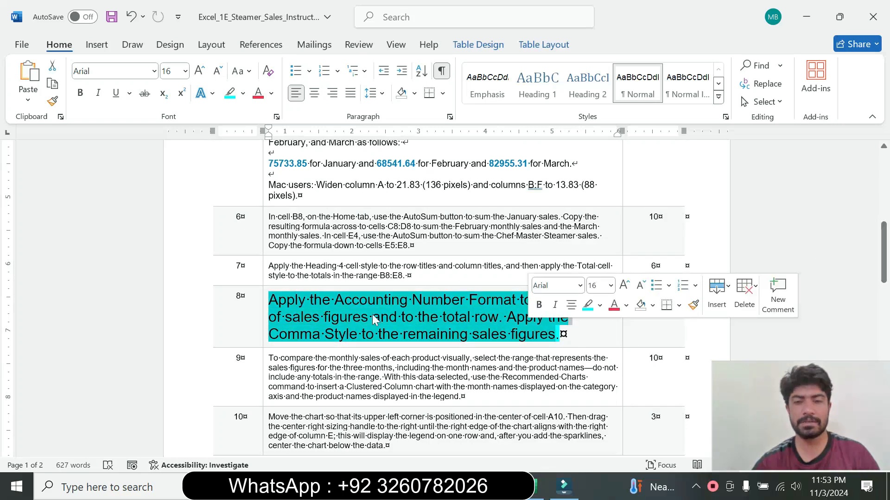
left_click(446, 320)
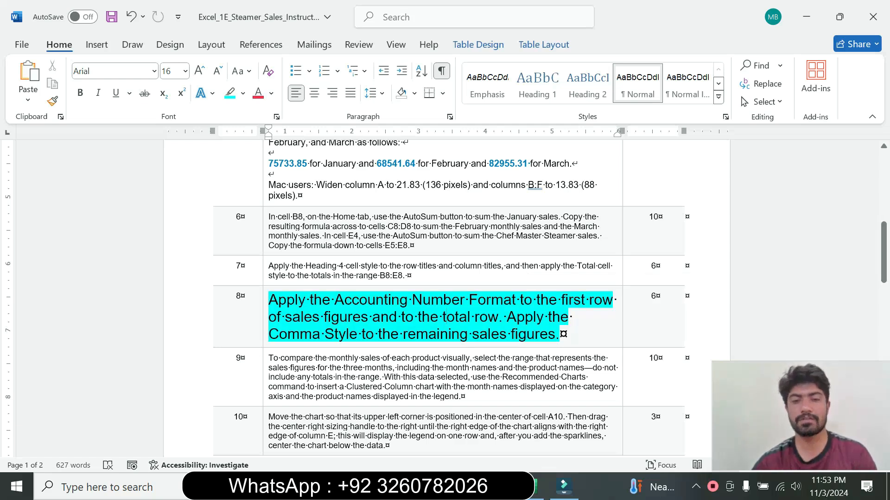
Switch to Excel and apply the English (United States) Accounting Number Format to ranges B4:E4 and B8:E8
left_click_drag(269, 300, 473, 318)
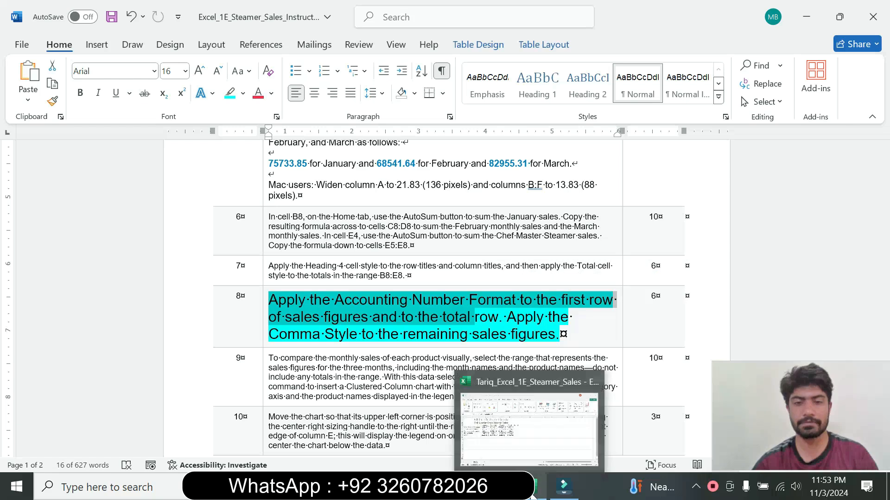
left_click(533, 495)
left_click_drag(157, 222, 311, 223)
left_click_drag(160, 276, 323, 275)
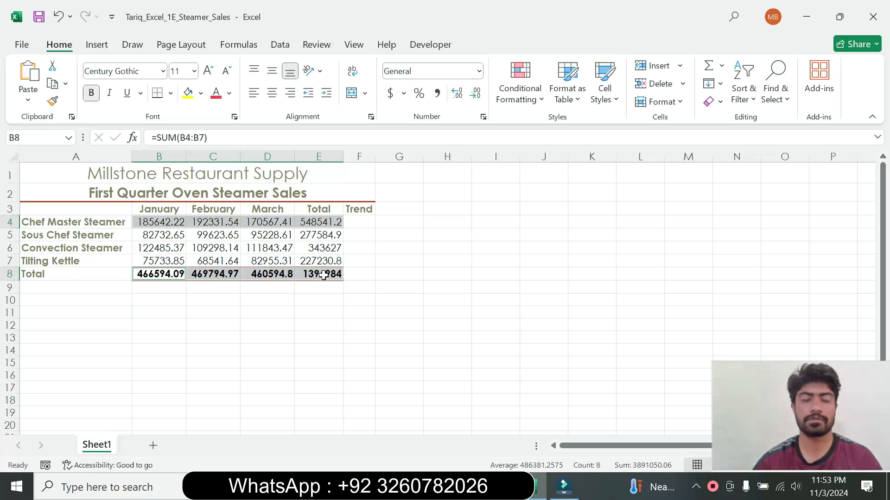
left_click(403, 93)
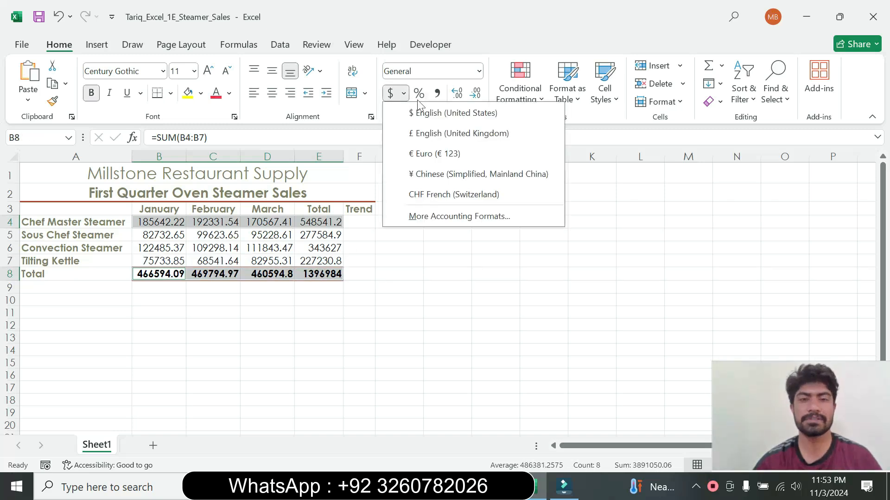
left_click(429, 114)
Recheck the step 8 instruction in Word, then apply the Comma Style to the remaining sales figures B5:E7 in Excel
key("alt+Tab")
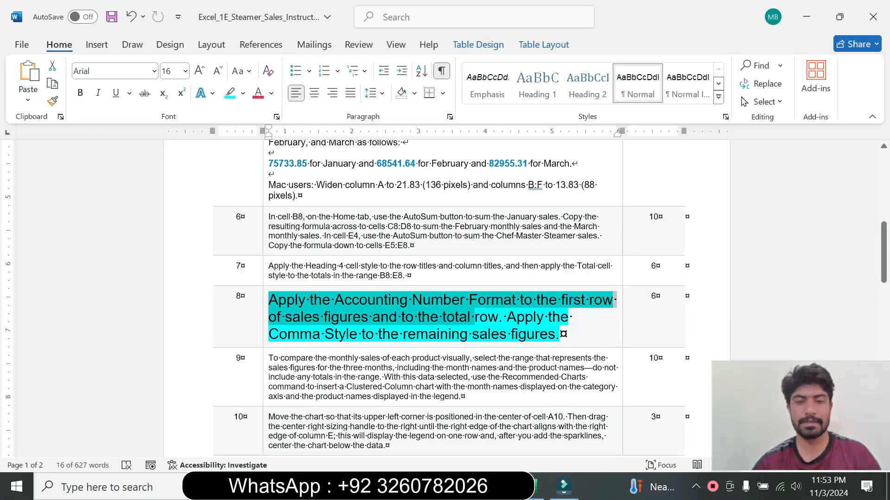
key("alt+Tab")
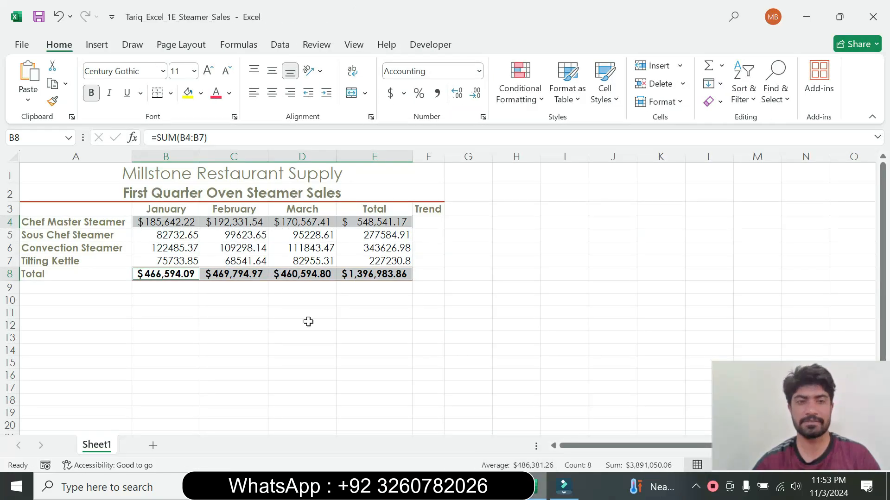
left_click(170, 236)
left_click_drag(170, 237, 361, 259)
left_click(437, 93)
left_click(456, 341)
Switch to the Word instructions, reduce the step 8 text to size 9 and remove its highlight
key("alt+Tab")
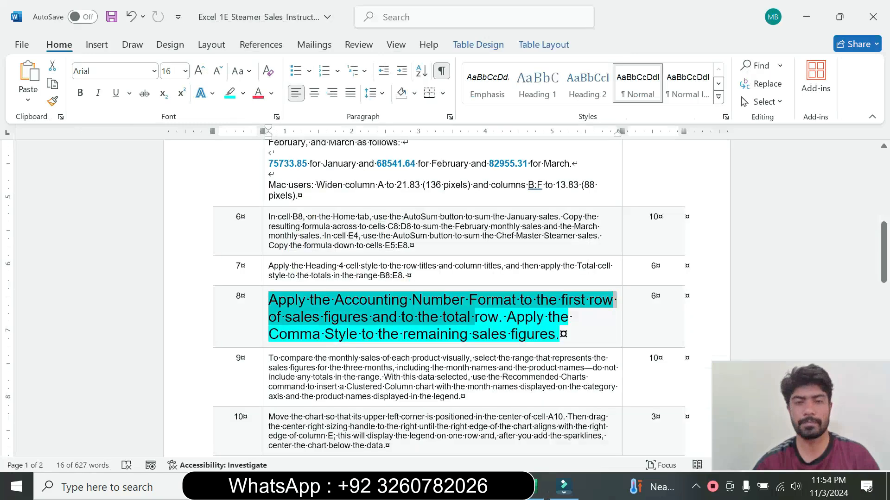
left_click(265, 332)
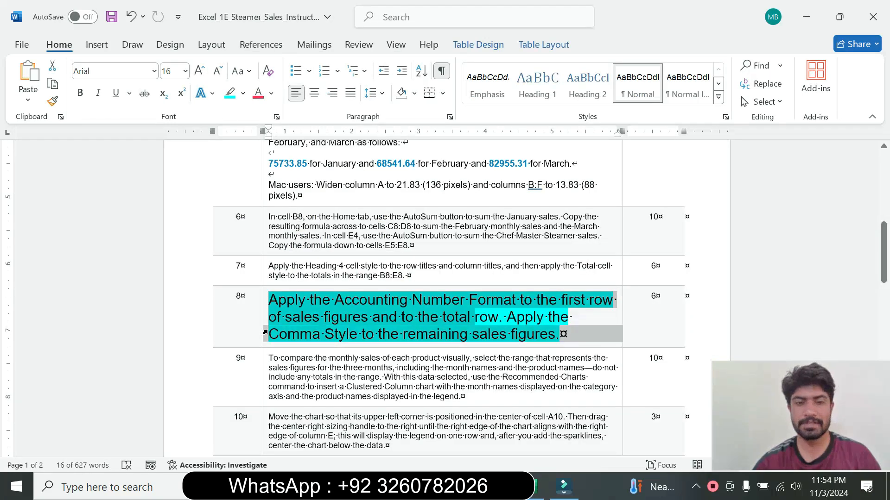
left_click(349, 287)
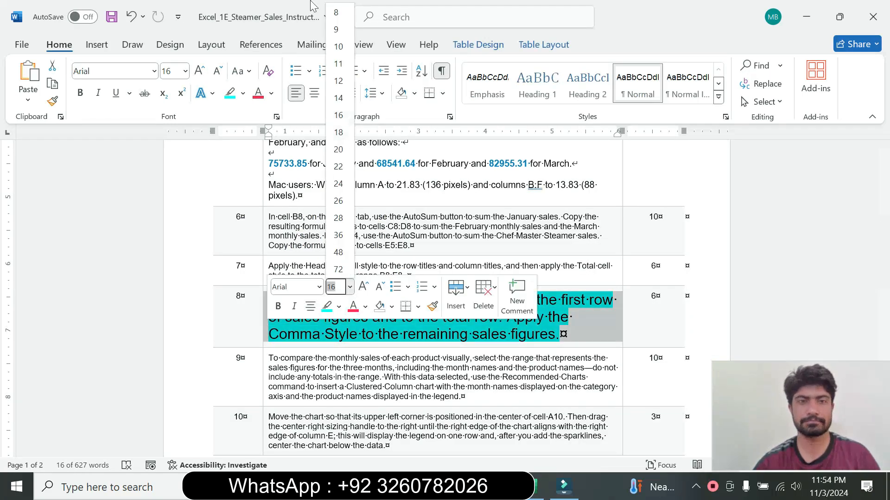
left_click(342, 29)
left_click(243, 93)
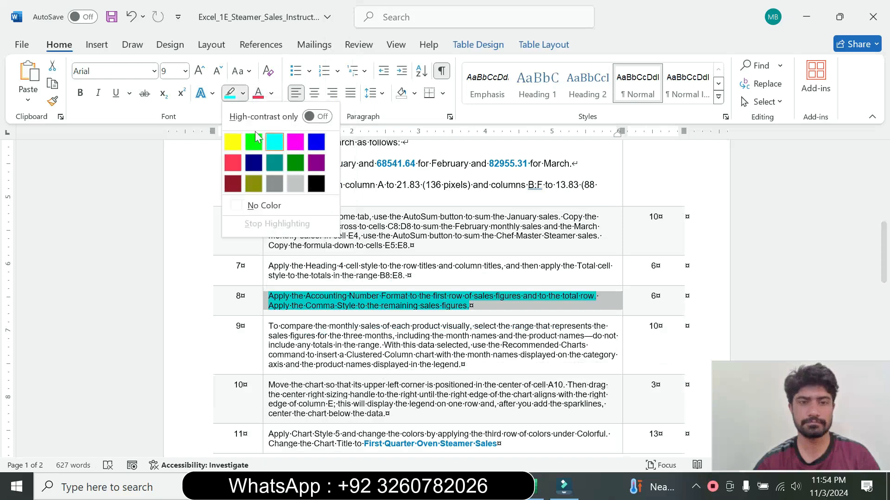
left_click(273, 205)
Enlarge the step 9 instruction text to size 16, highlight it in turquoise and read through it
left_click(262, 345)
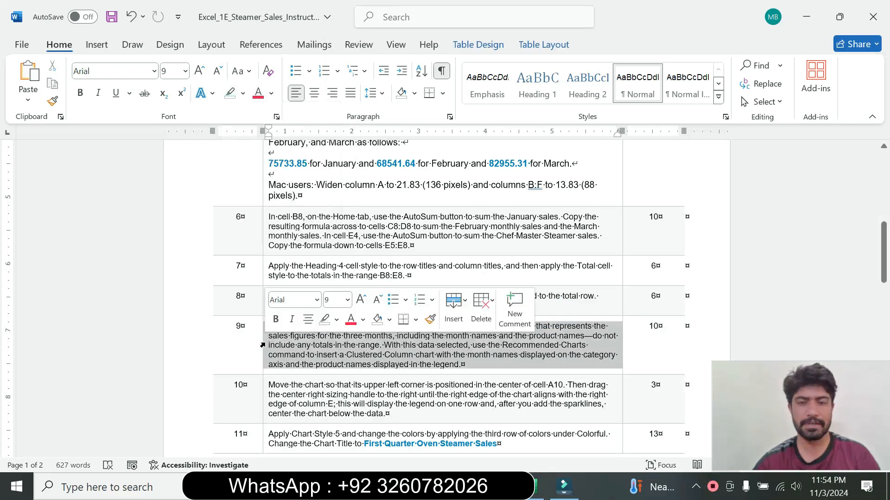
left_click(347, 300)
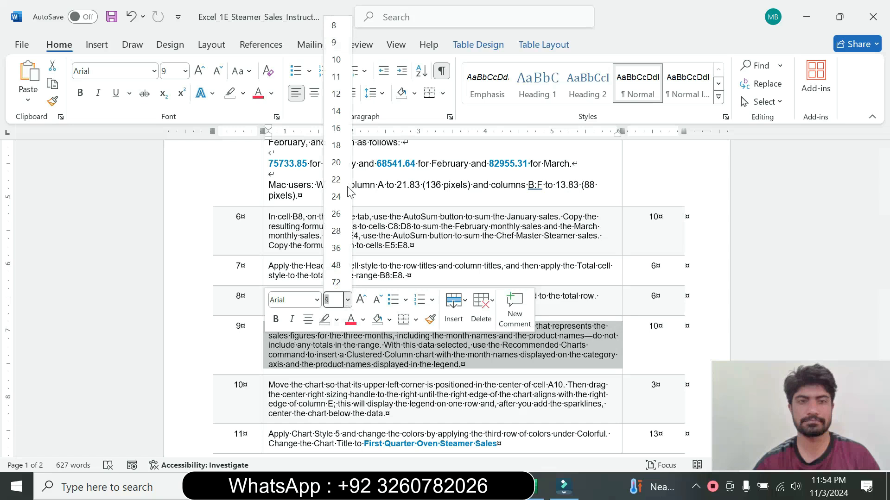
left_click(336, 128)
left_click(242, 93)
left_click(273, 140)
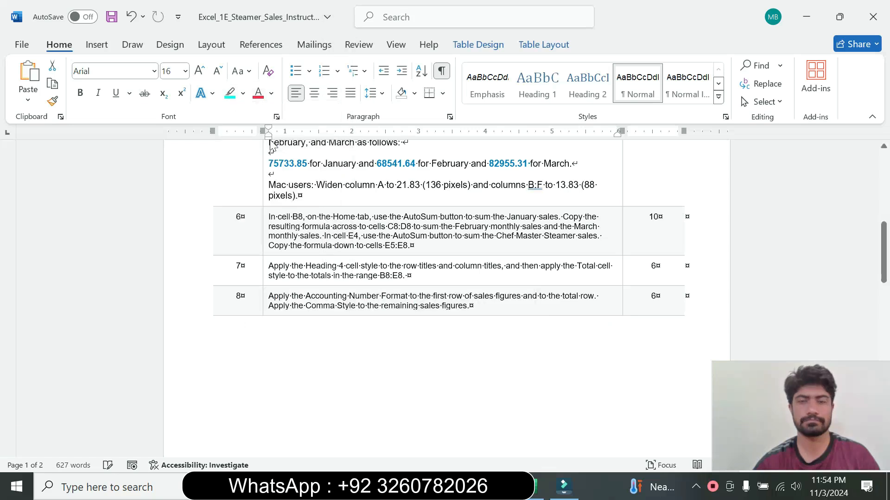
left_click_drag(884, 245, 888, 335)
left_click_drag(269, 192, 501, 312)
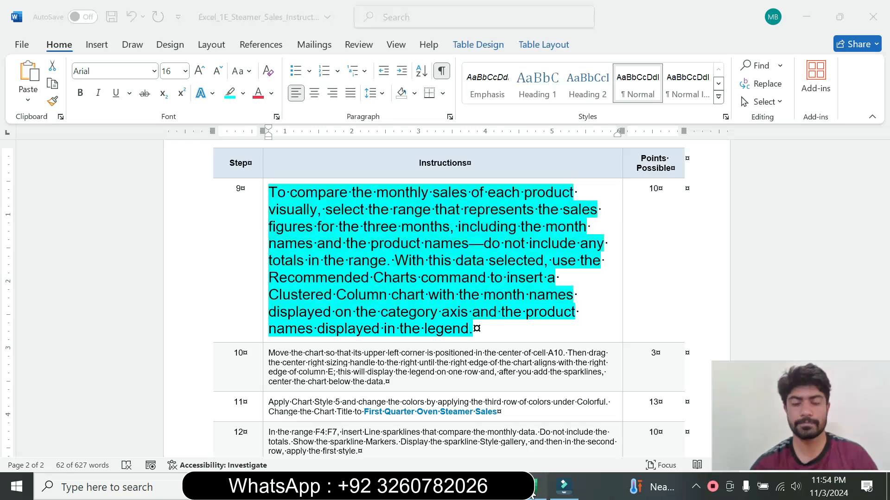
key("alt+Tab")
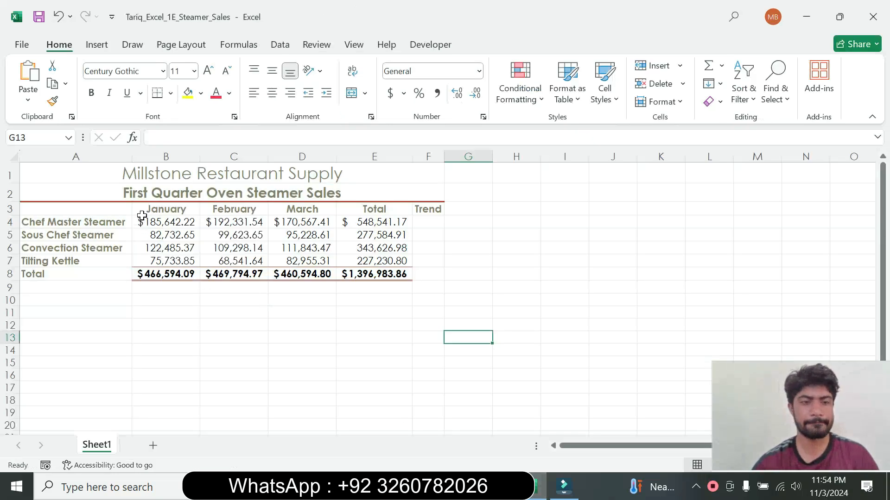
left_click_drag(144, 210, 315, 209)
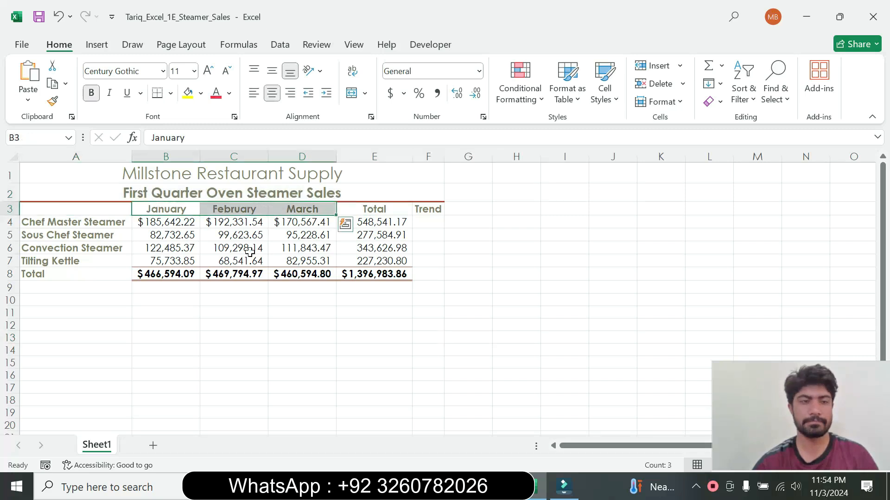
key("alt+Tab")
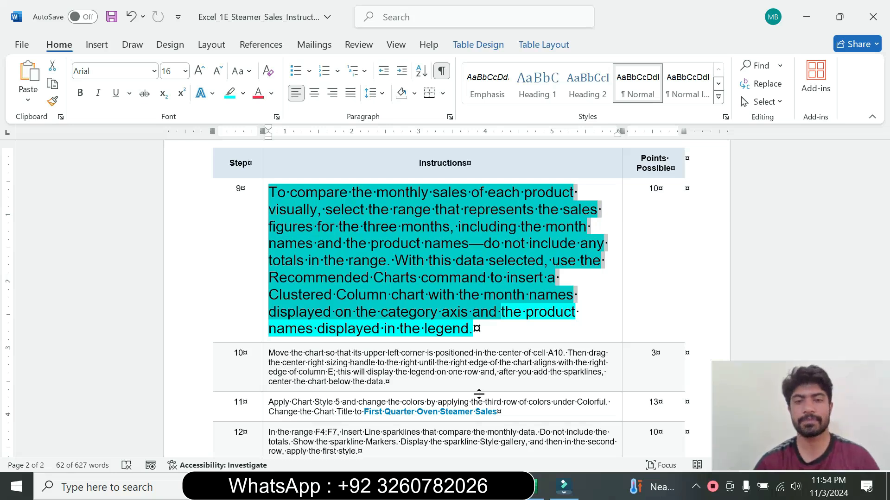
left_click(535, 491)
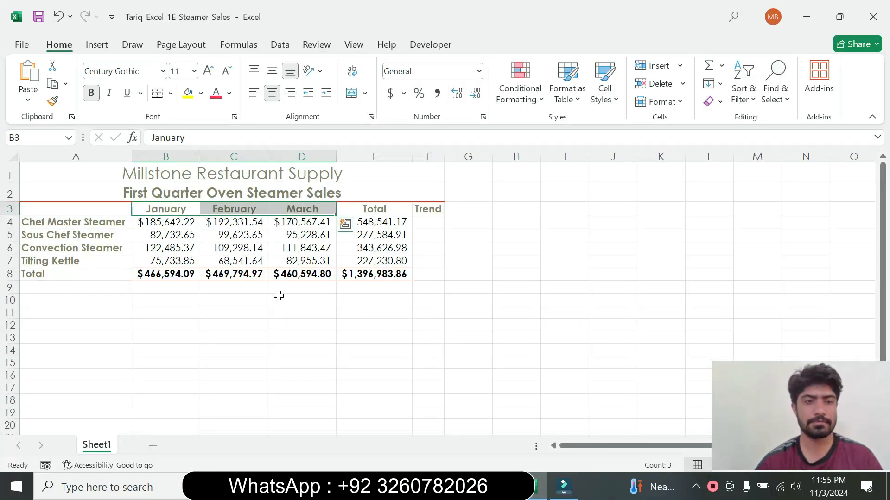
left_click_drag(166, 274, 288, 278)
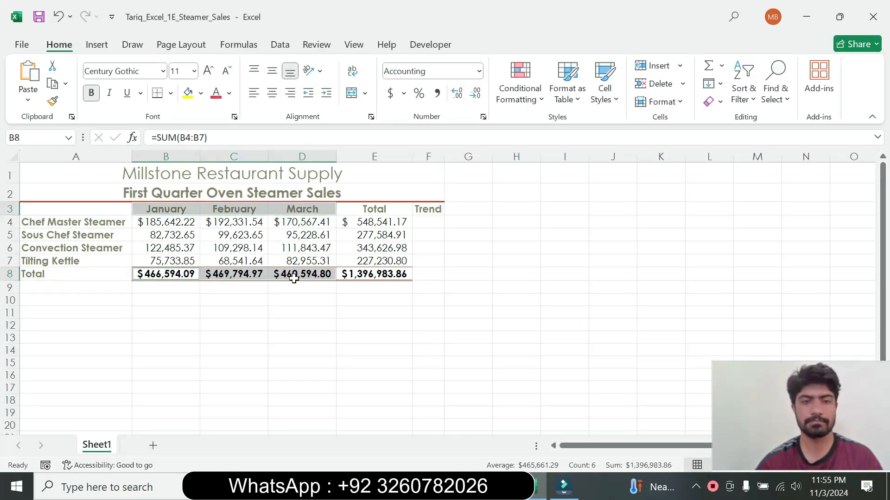
left_click(510, 487)
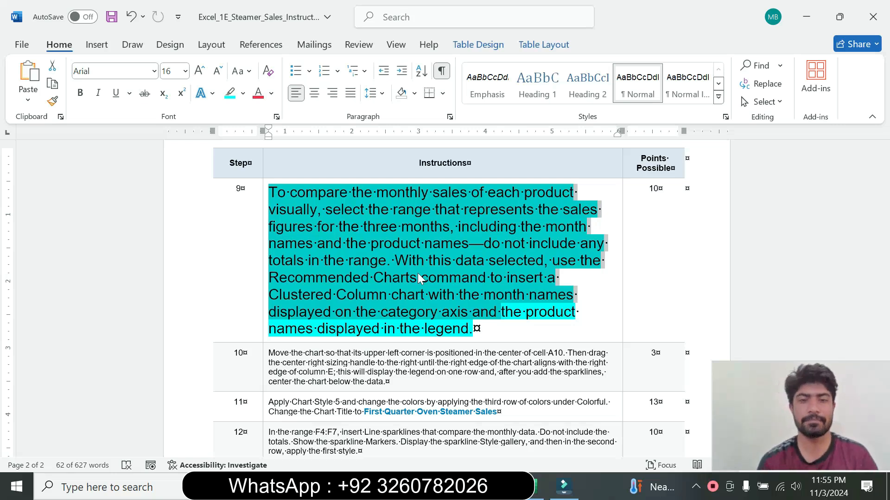
Switch to Excel, select range A3:D7 and insert a Clustered Column chart with the Recommended Charts command
key("alt+Tab")
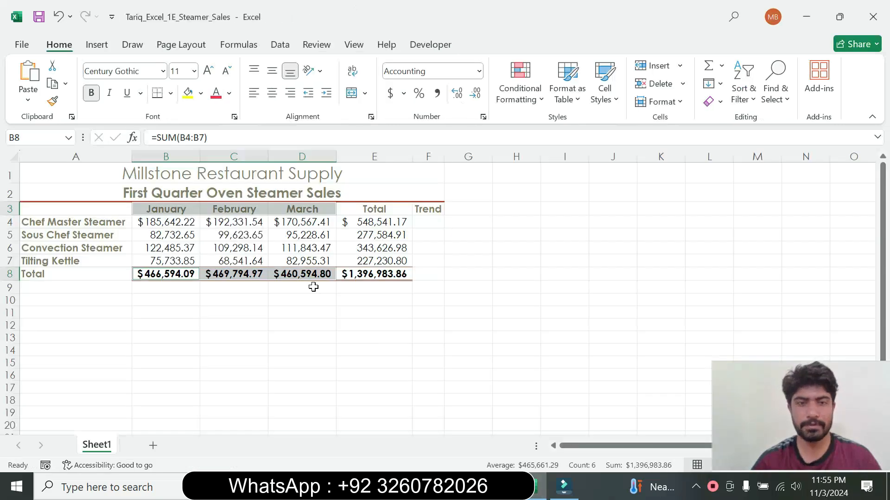
left_click_drag(153, 209, 287, 273)
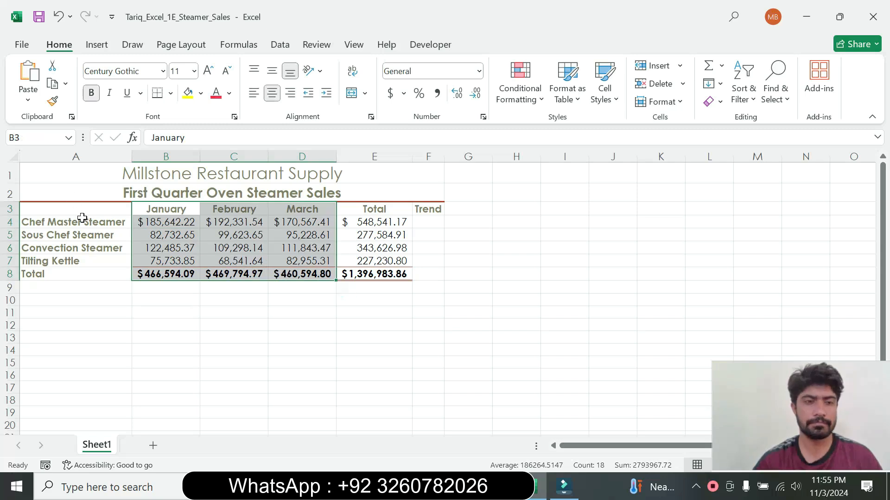
left_click_drag(82, 211, 298, 261)
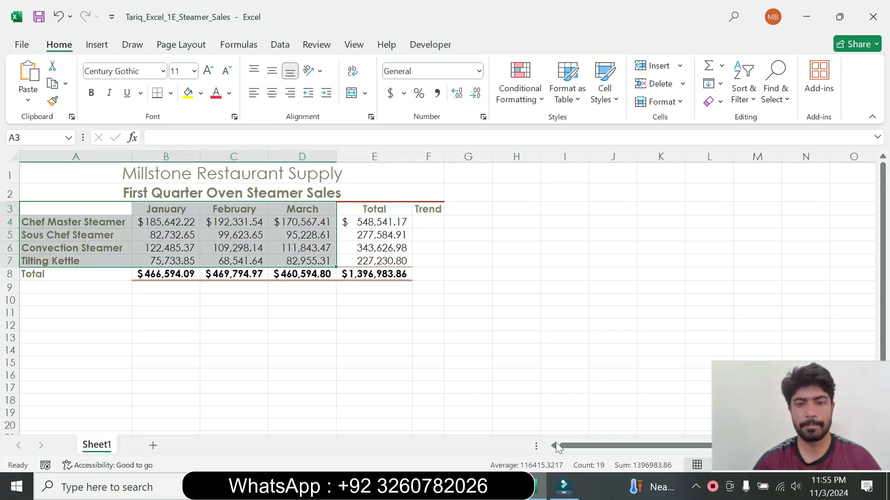
left_click(539, 487)
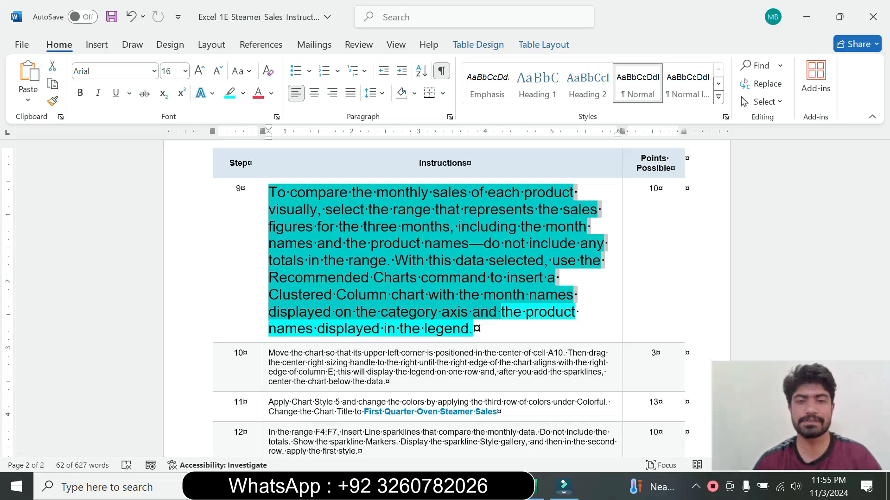
left_click(539, 487)
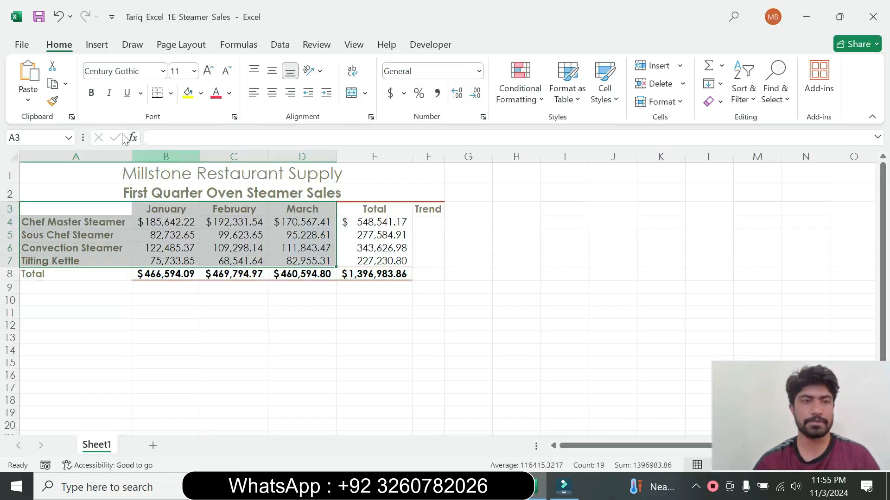
left_click(97, 45)
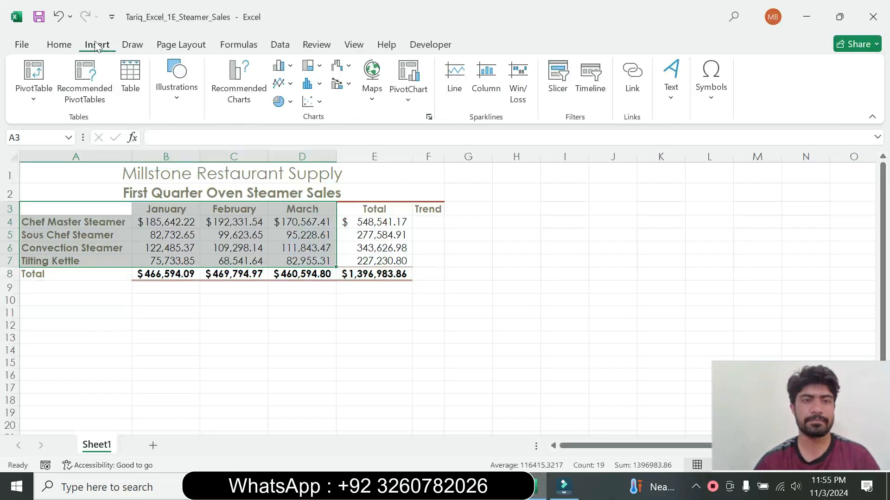
left_click(243, 91)
left_click(334, 63)
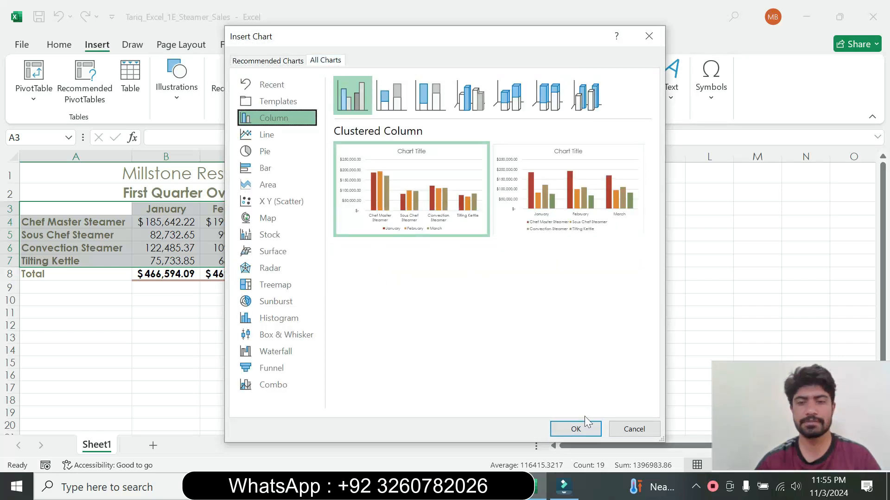
left_click(577, 430)
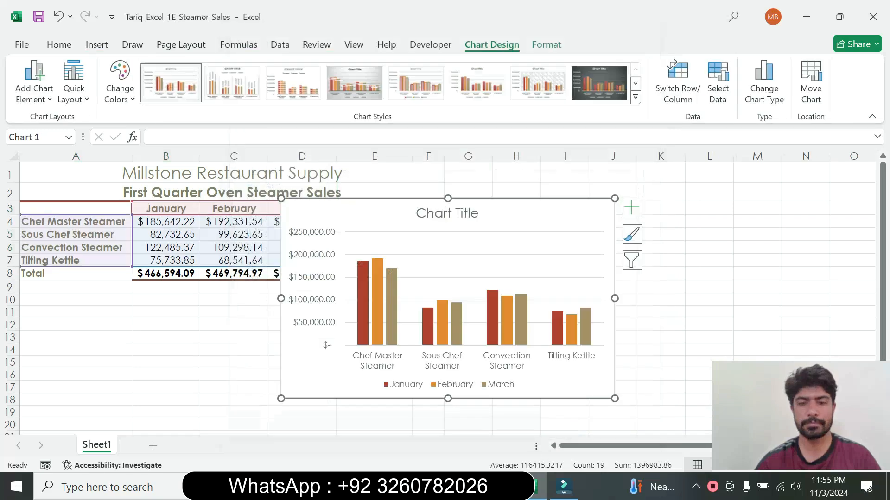
Check the chart against the step 9 instruction in Word, then reduce that text to size 9 and remove its highlight
key("alt+Tab")
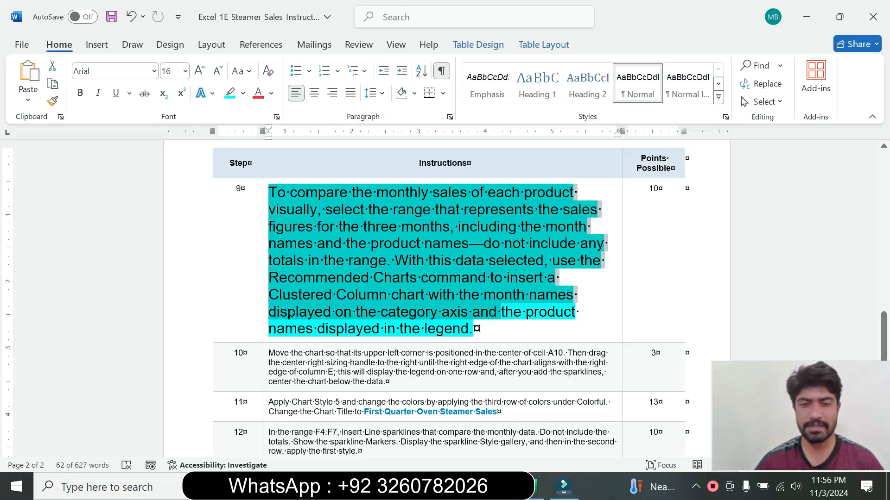
key("alt+Tab")
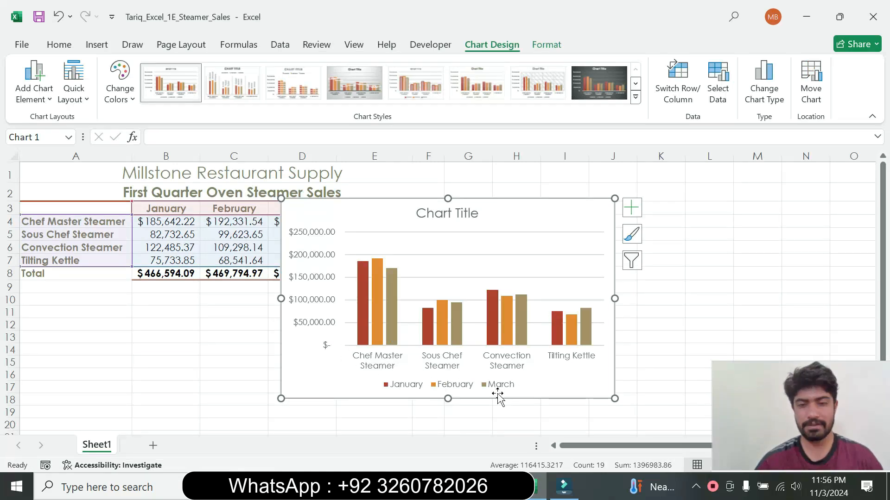
left_click(506, 486)
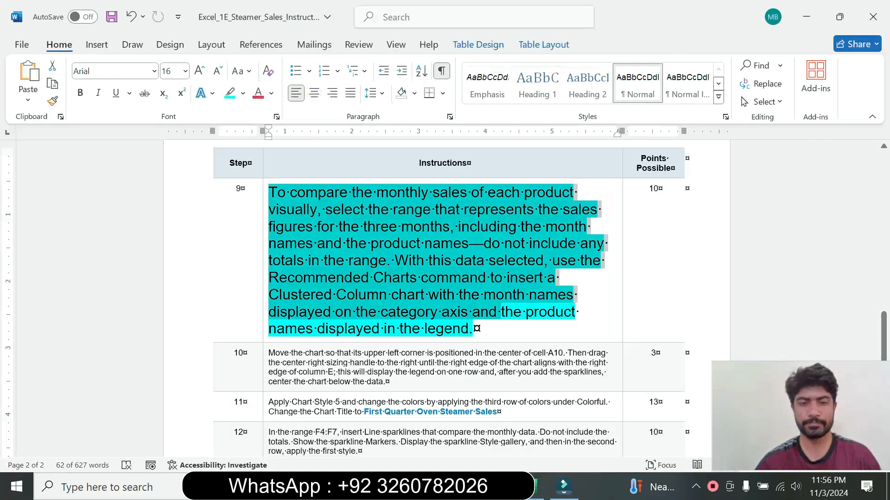
left_click(264, 303)
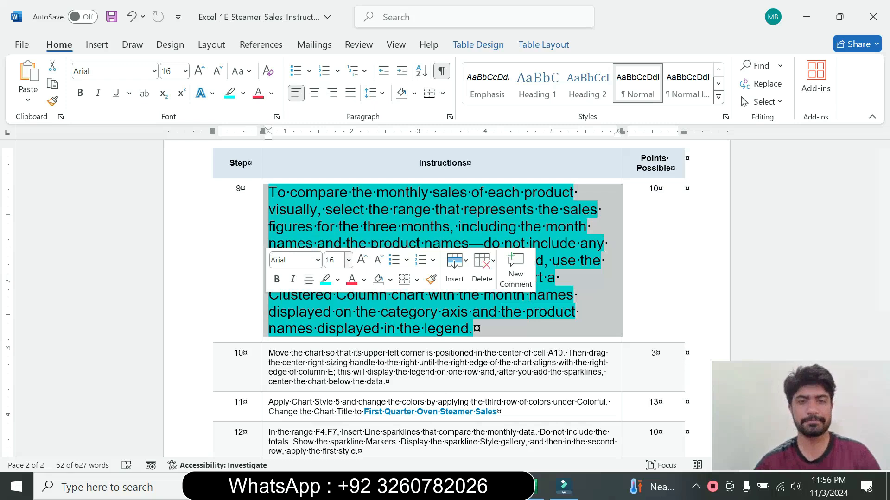
left_click(348, 260)
left_click(335, 28)
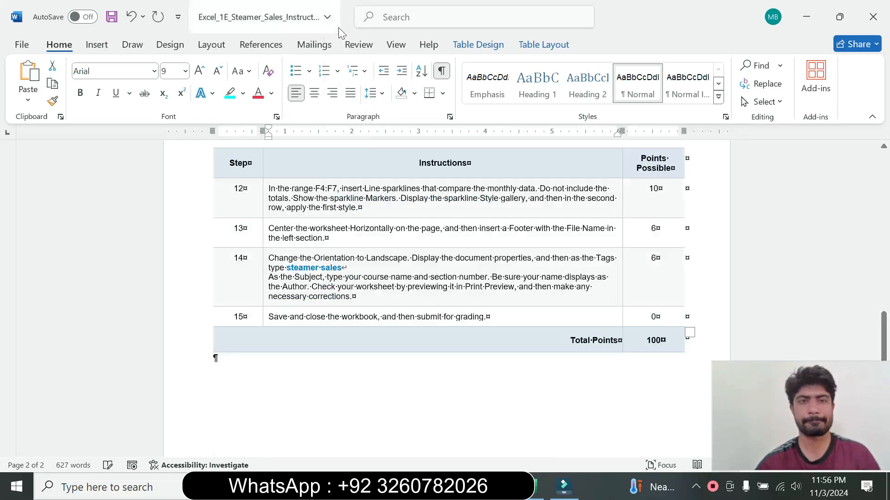
left_click_drag(885, 314, 884, 248)
left_click(243, 93)
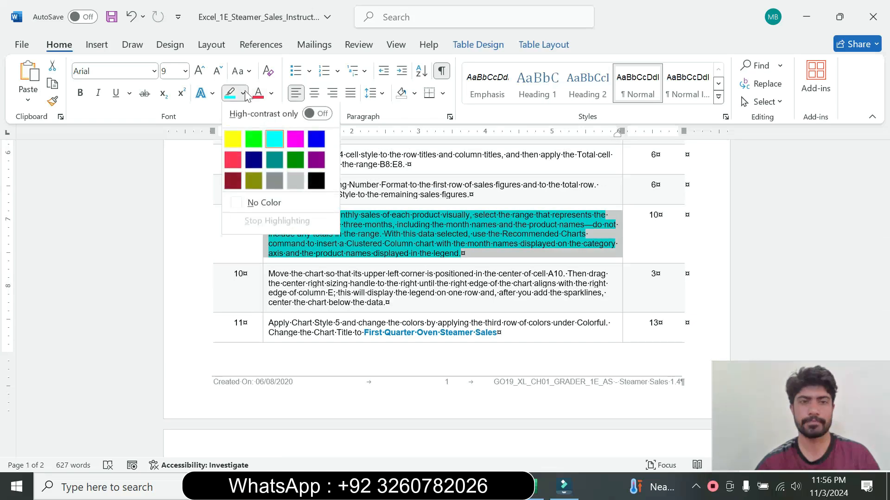
left_click(282, 218)
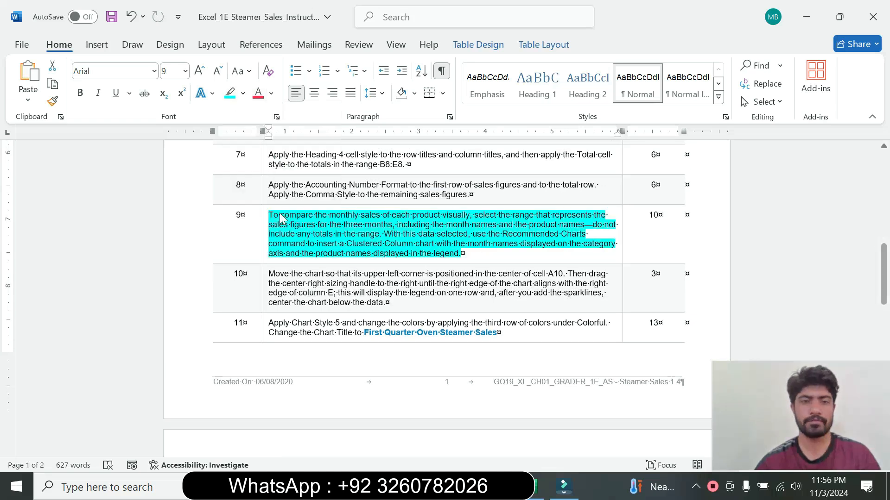
Enlarge the step 10 instruction text to size 14, highlight it in turquoise and read its first sentence about moving the chart
left_click(265, 297)
left_click(351, 252)
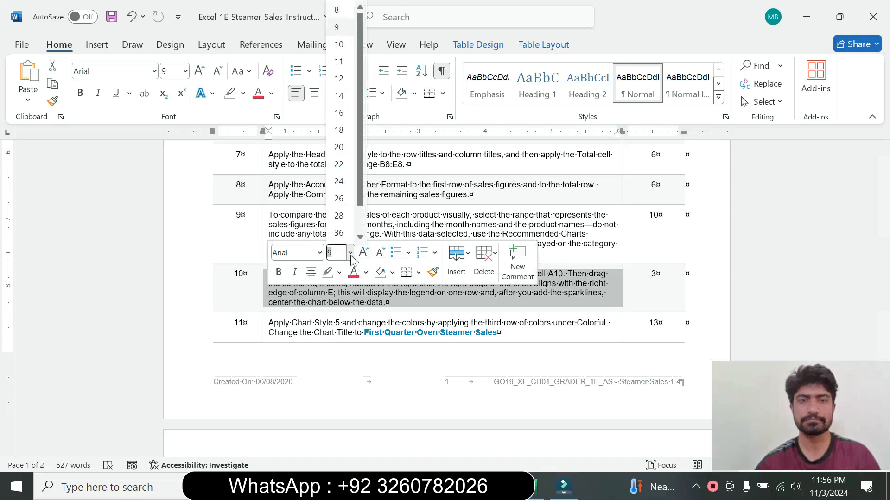
left_click(340, 97)
left_click(243, 93)
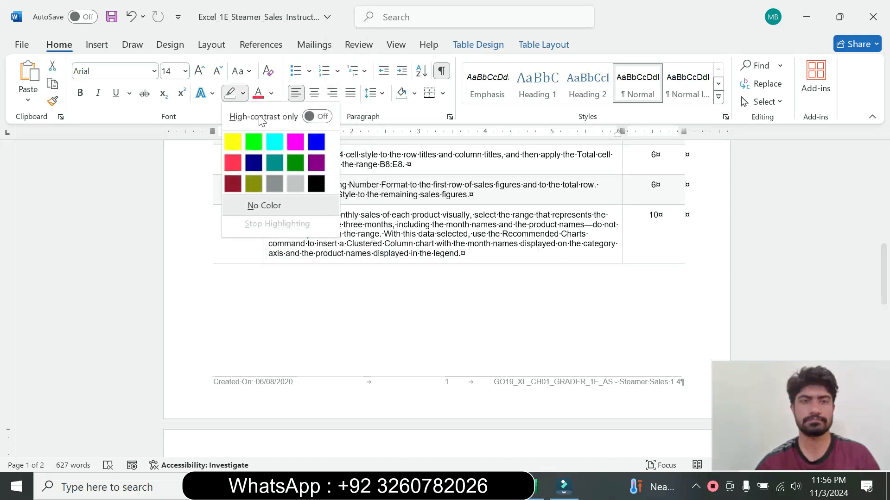
left_click(273, 139)
left_click_drag(883, 281, 883, 335)
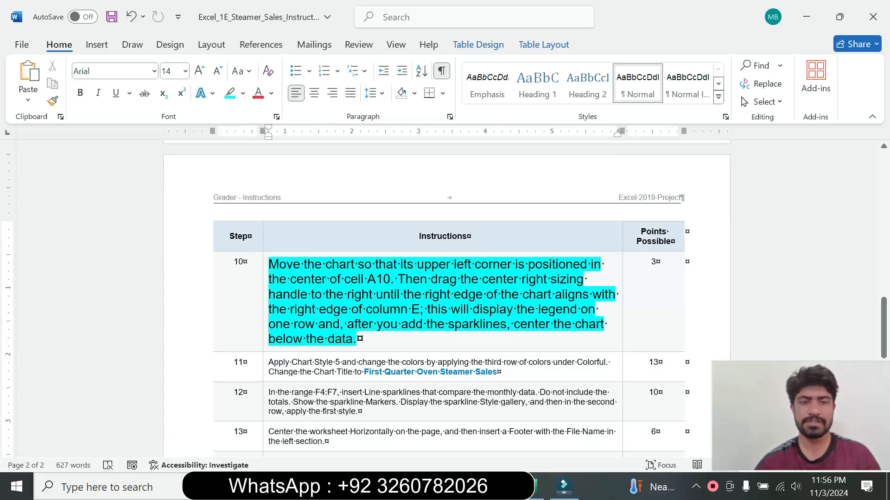
left_click_drag(268, 264, 394, 280)
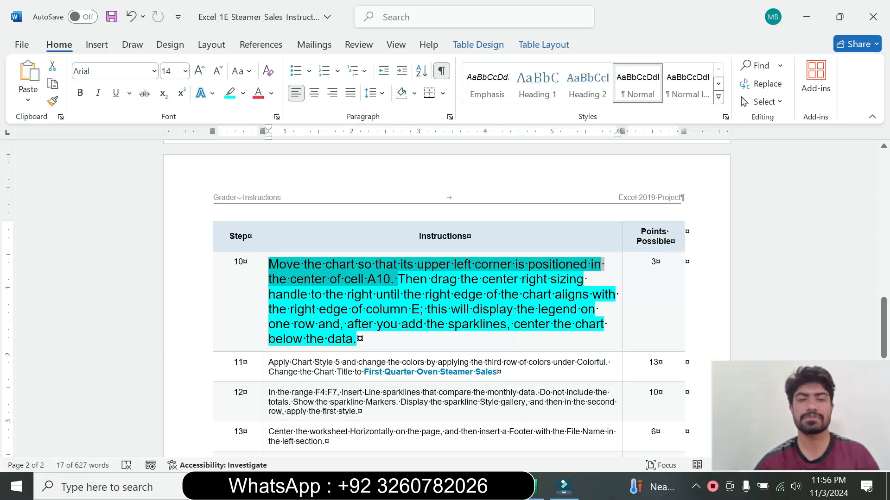
Switch to Excel, move the chart so its upper-left corner sits in cell A10, and widen it to the right edge of column E
left_click(538, 486)
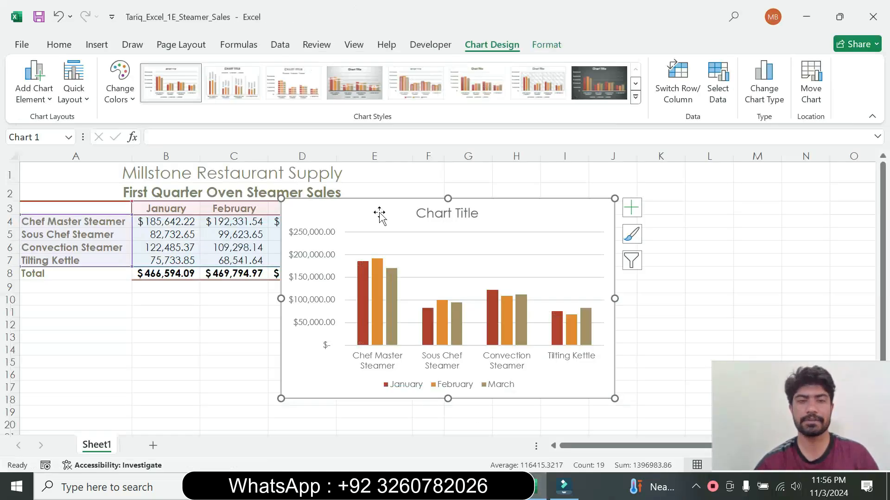
left_click_drag(374, 212, 114, 309)
key("alt+Tab")
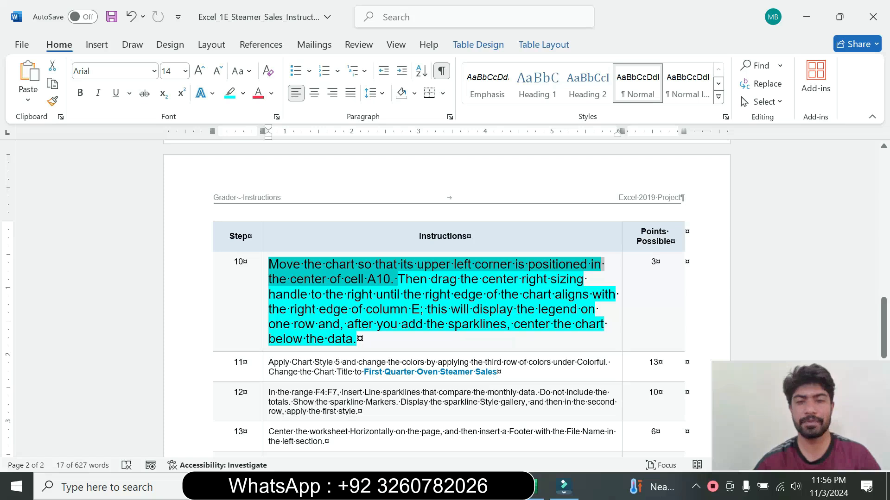
left_click(538, 486)
left_click_drag(354, 395, 411, 398)
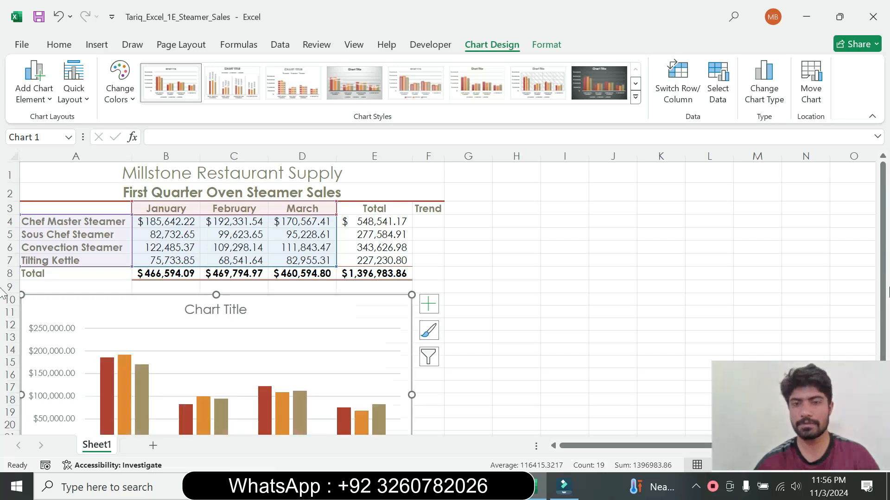
scroll(4, 423, "down", 1)
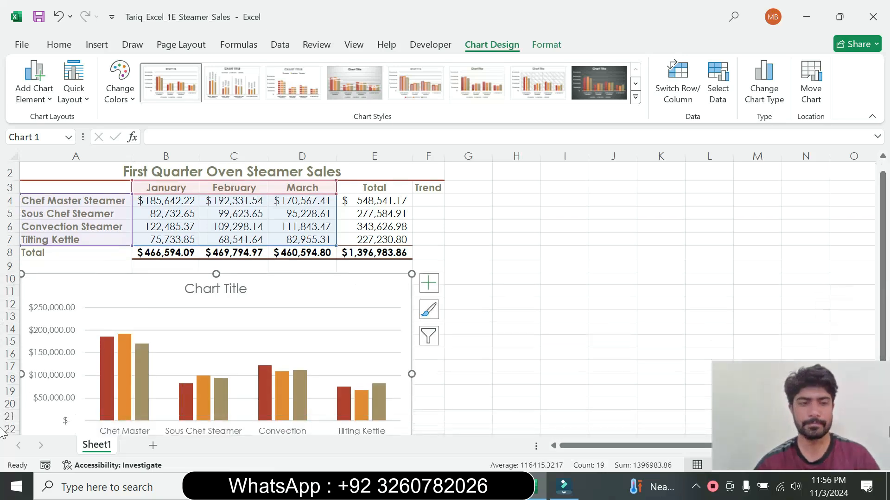
Switch to the Word instructions, reduce the step 10 text to size 9 and remove its highlight
left_click(505, 486)
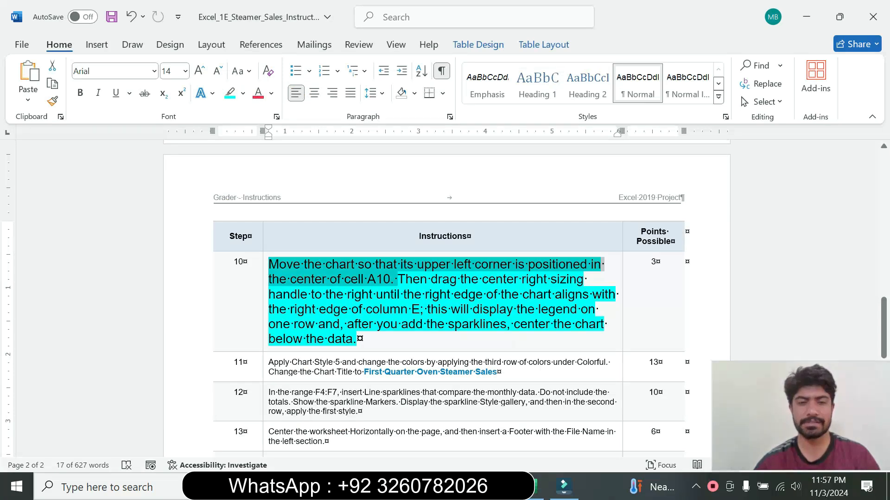
left_click_drag(884, 324, 885, 398)
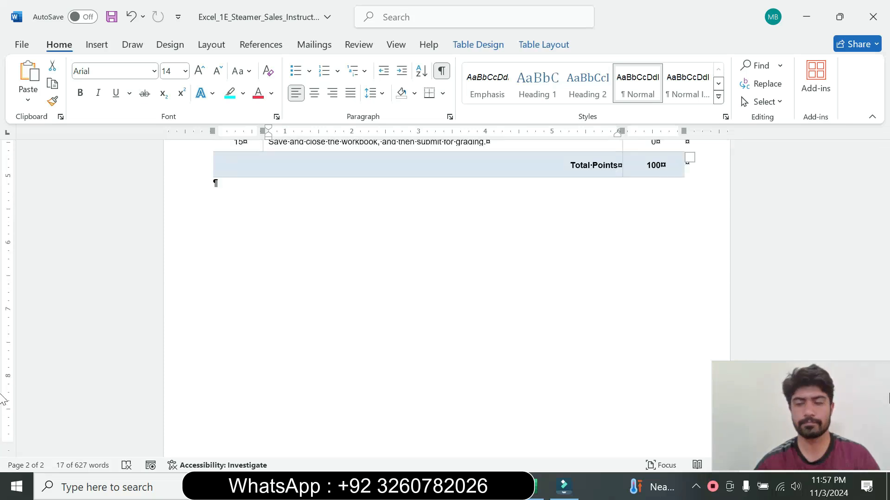
left_click(215, 183)
left_click(884, 208)
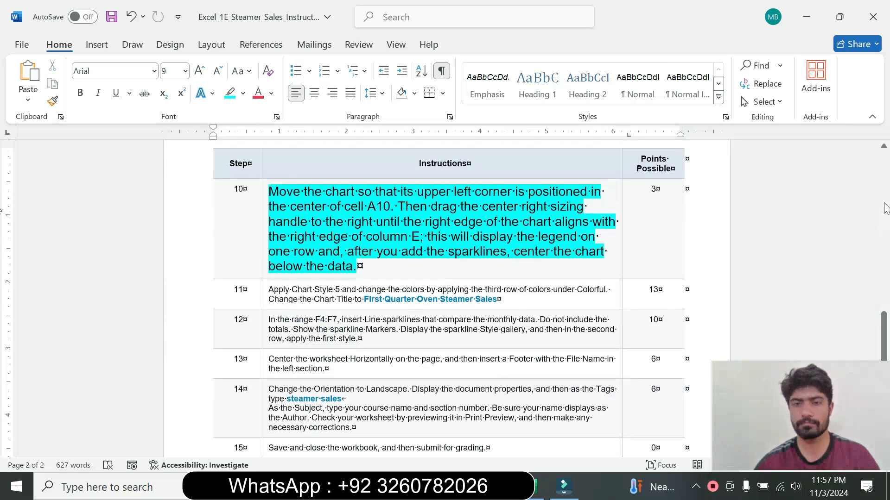
left_click(264, 271)
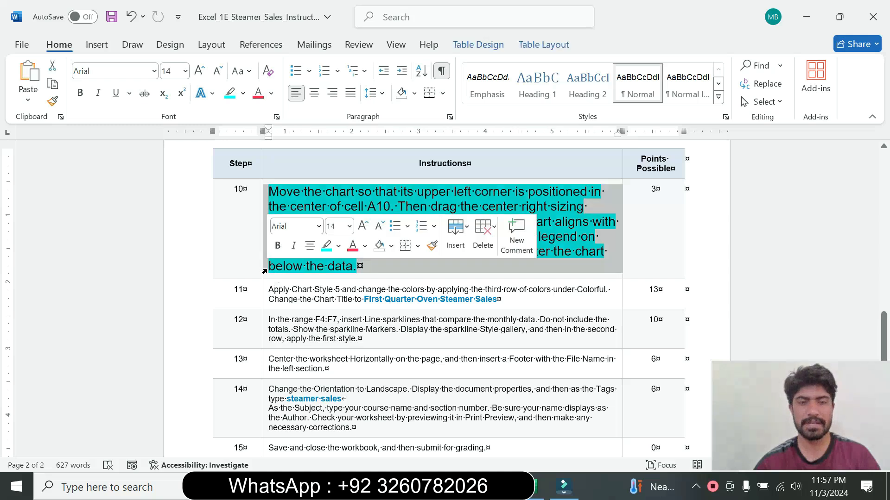
left_click(349, 226)
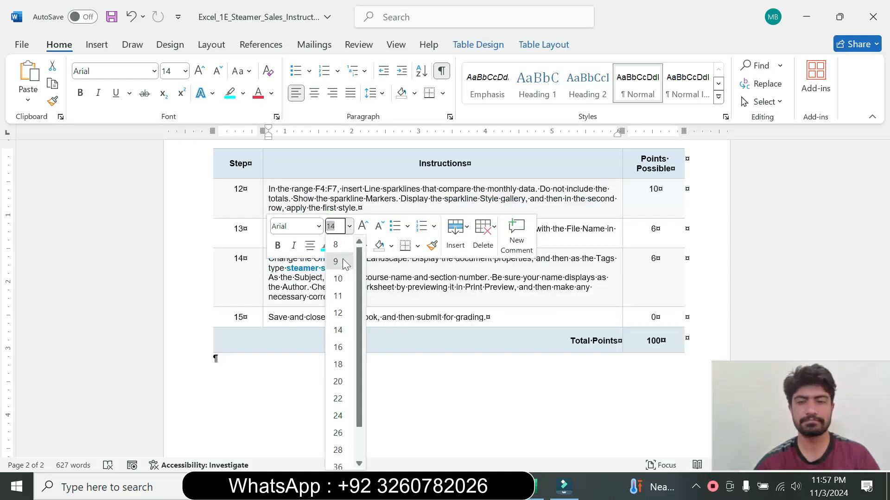
left_click(337, 261)
left_click_drag(884, 318, 883, 276)
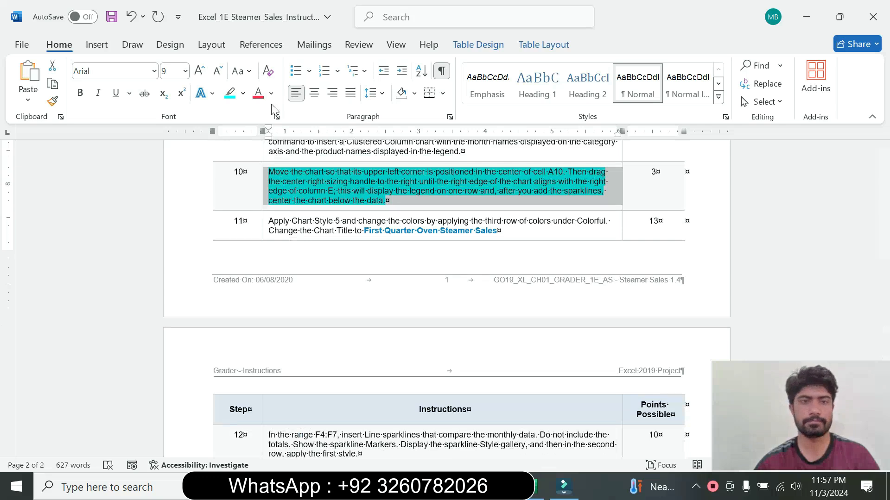
left_click(242, 93)
left_click(280, 207)
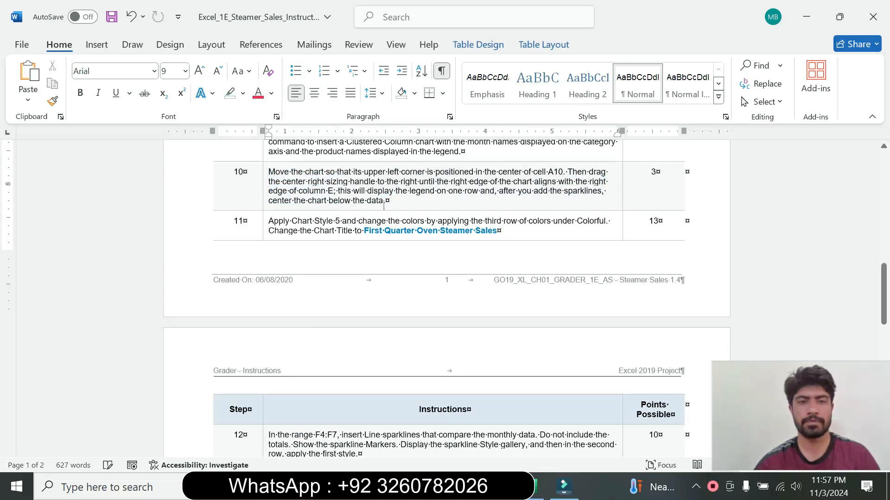
Enlarge the step 11 instruction text to size 14, highlight it in turquoise and read through it
left_click(265, 233)
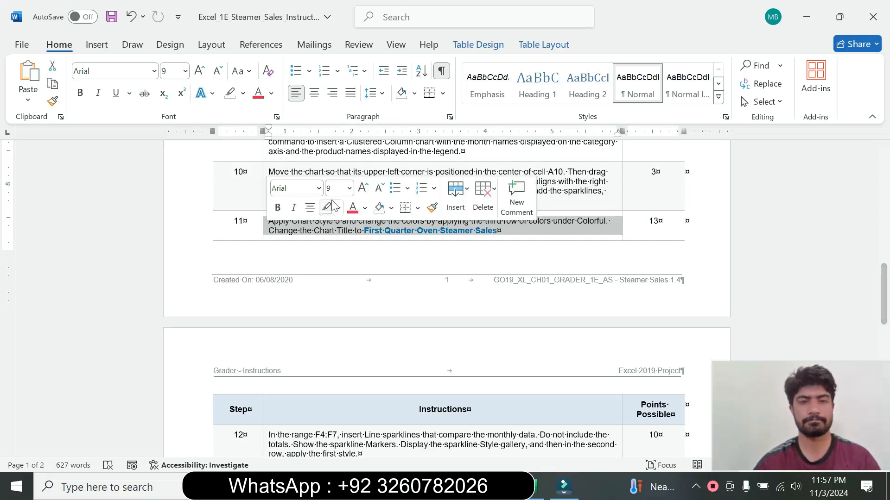
left_click(349, 188)
left_click(337, 292)
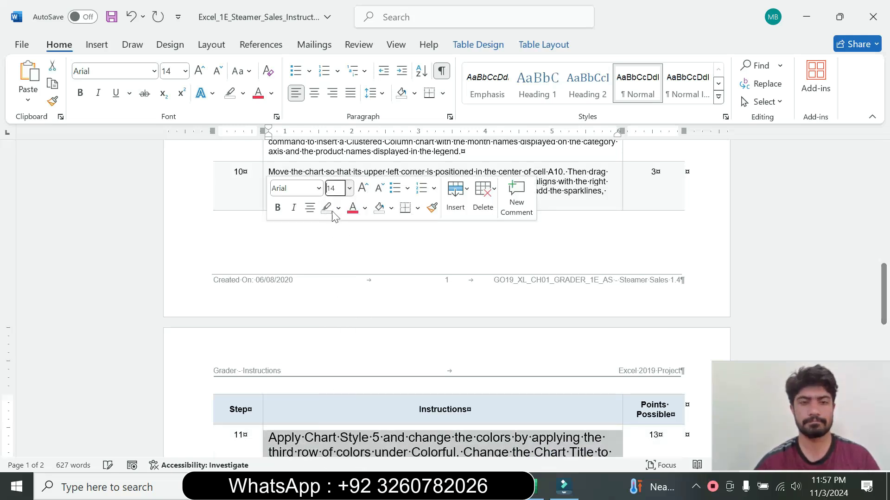
left_click(339, 208)
left_click(374, 255)
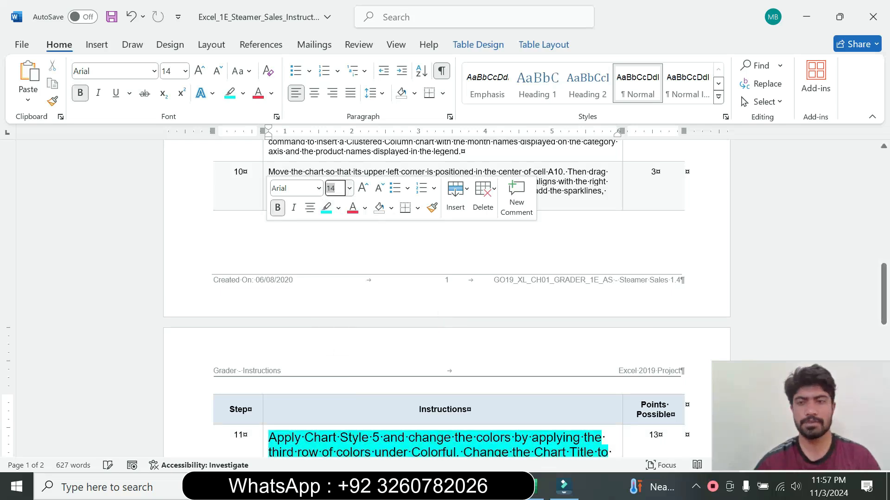
left_click_drag(884, 297, 887, 326)
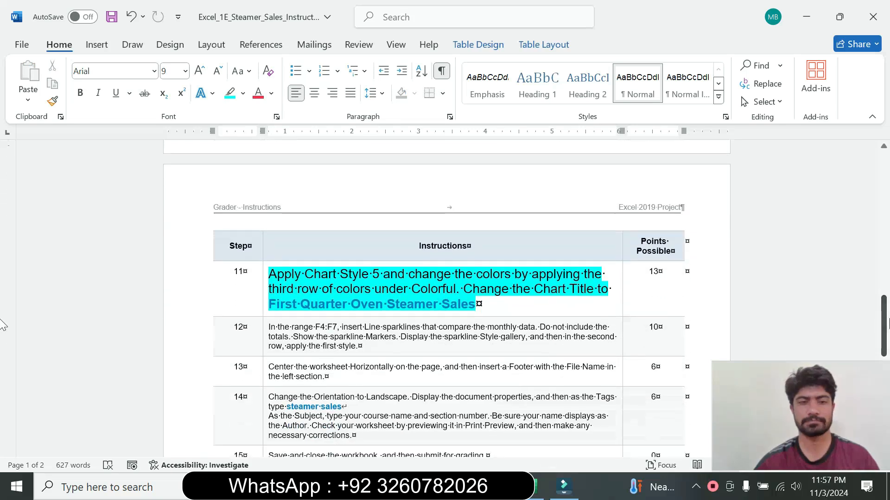
left_click_drag(268, 275, 476, 306)
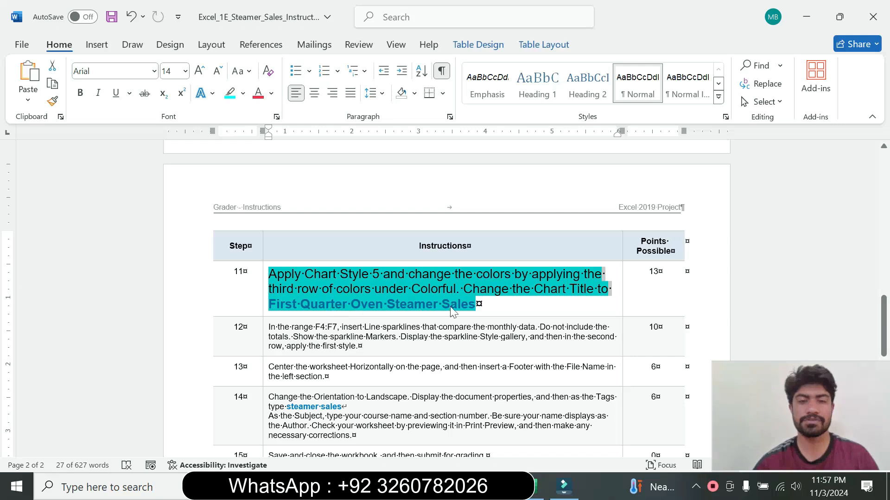
left_click(330, 290)
left_click_drag(269, 274, 405, 274)
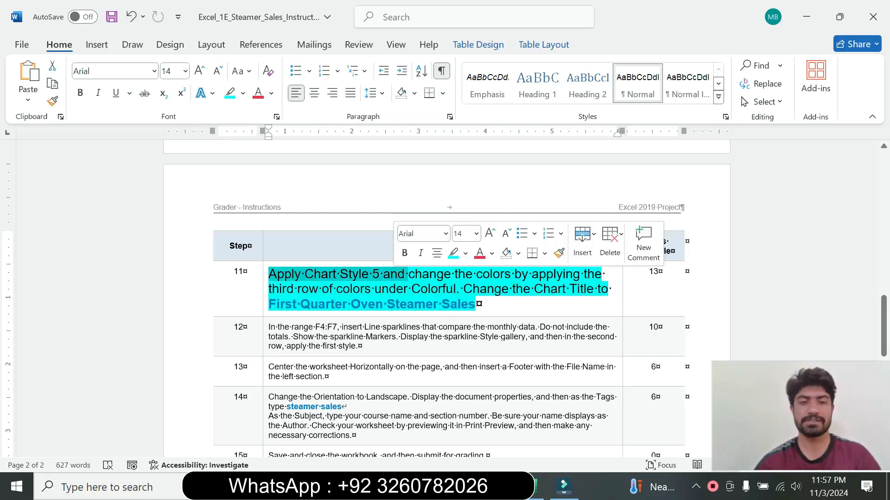
Switch to Excel, apply Chart Style 5 to the chart and change its colors to the third row under Colorful
left_click(533, 486)
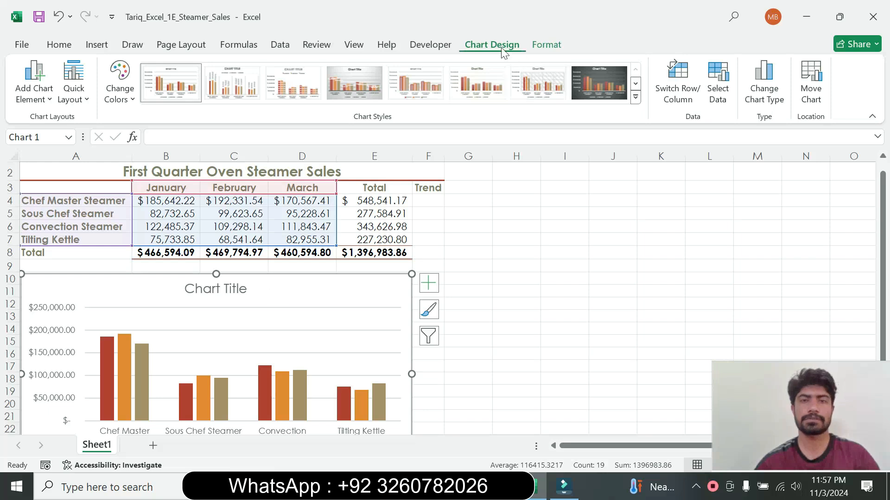
left_click(399, 85)
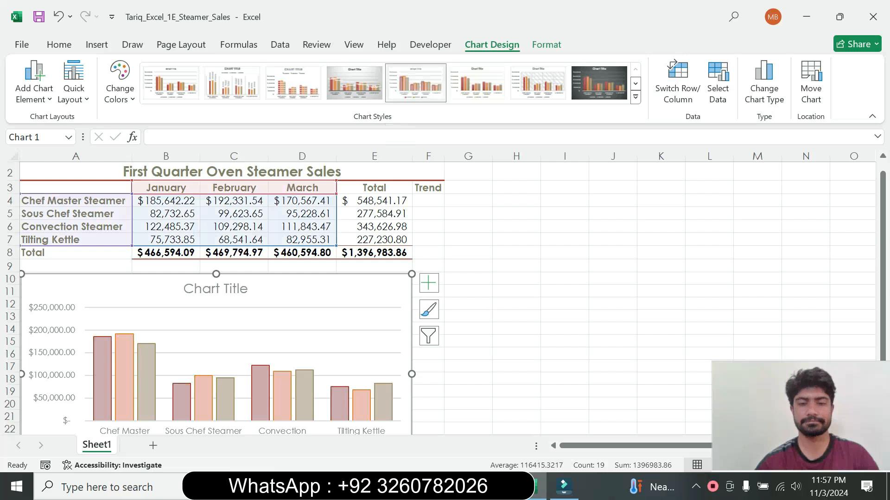
key("alt+Tab")
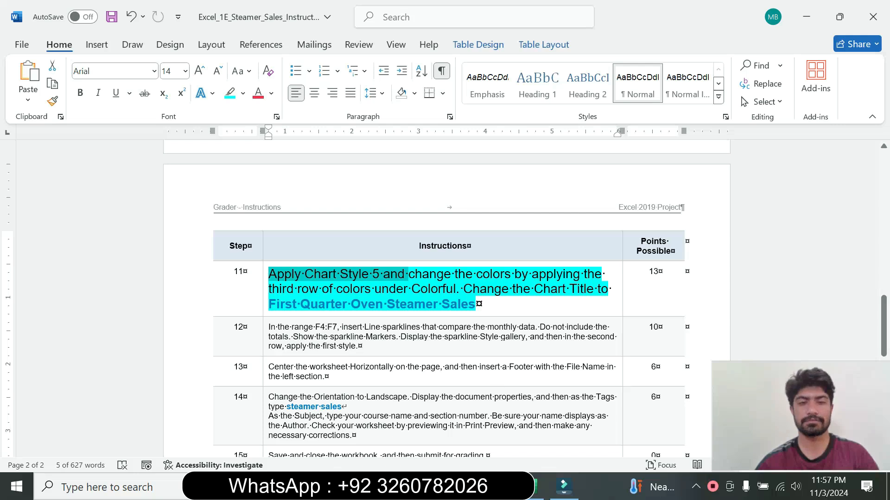
key("alt+Tab")
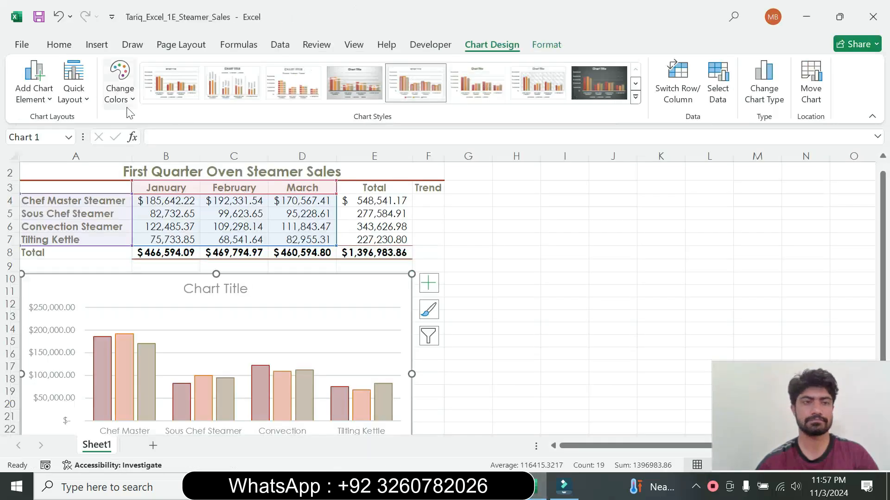
left_click(120, 88)
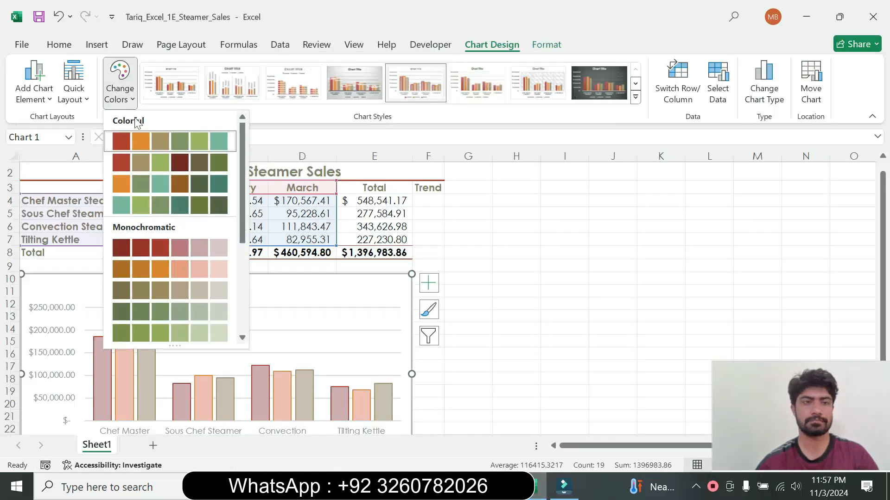
left_click(158, 183)
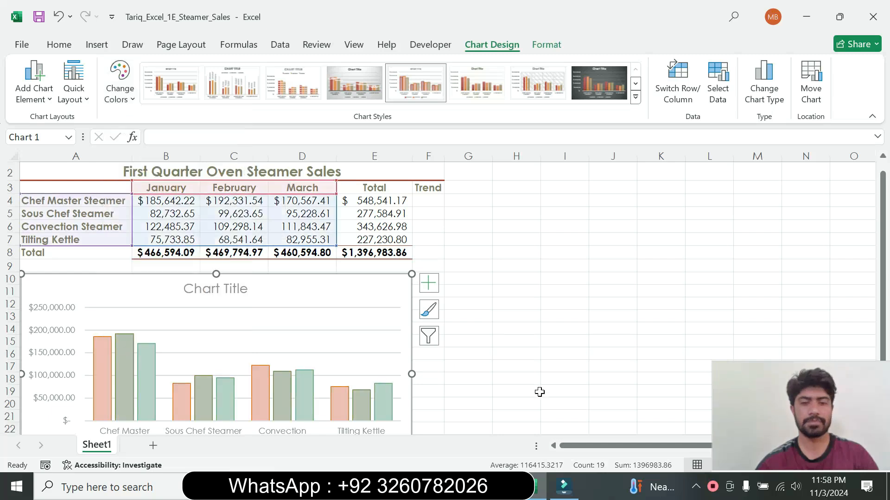
Copy "First Quarter Oven Steamer Sales" from the Word instructions and paste it over the Excel chart's title without the source formatting
key("alt+Tab")
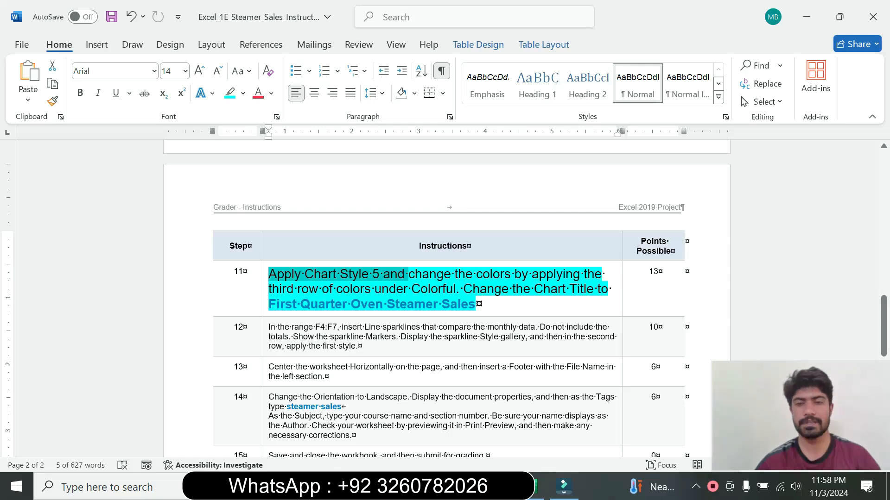
left_click_drag(269, 304, 471, 304)
key("ctrl+c")
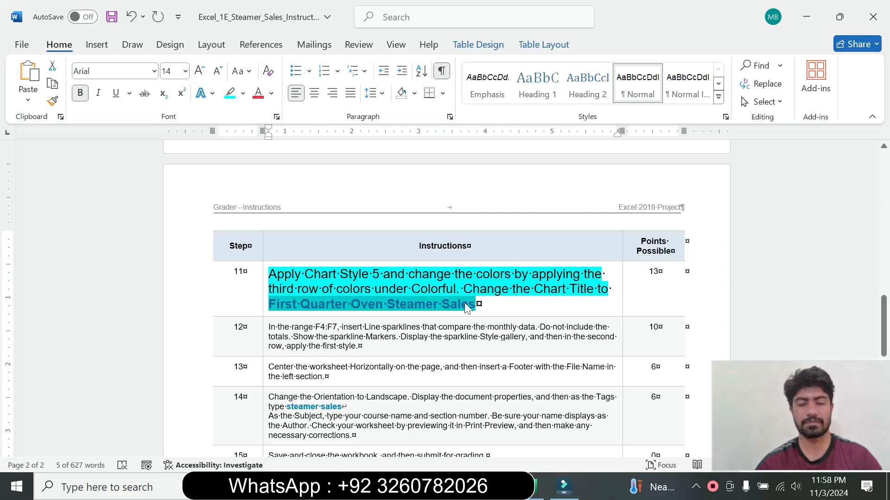
left_click(529, 489)
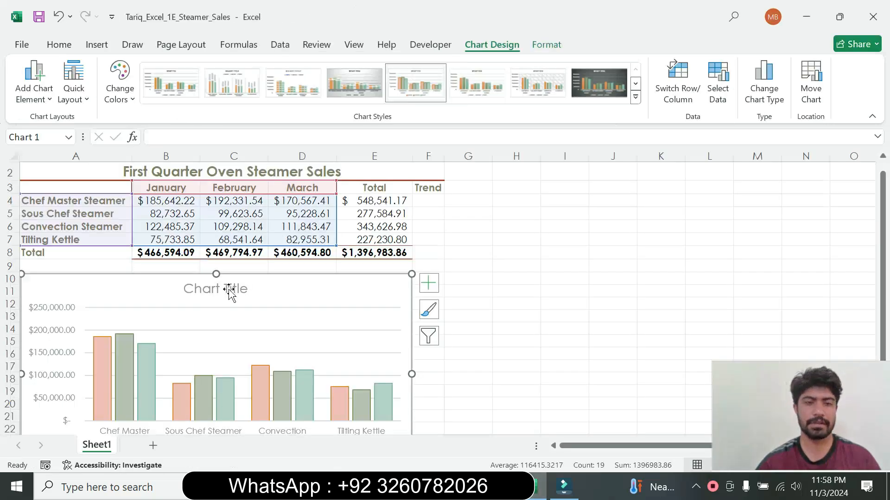
left_click(220, 288)
left_click(220, 288)
key("ctrl+a")
key("ctrl+v")
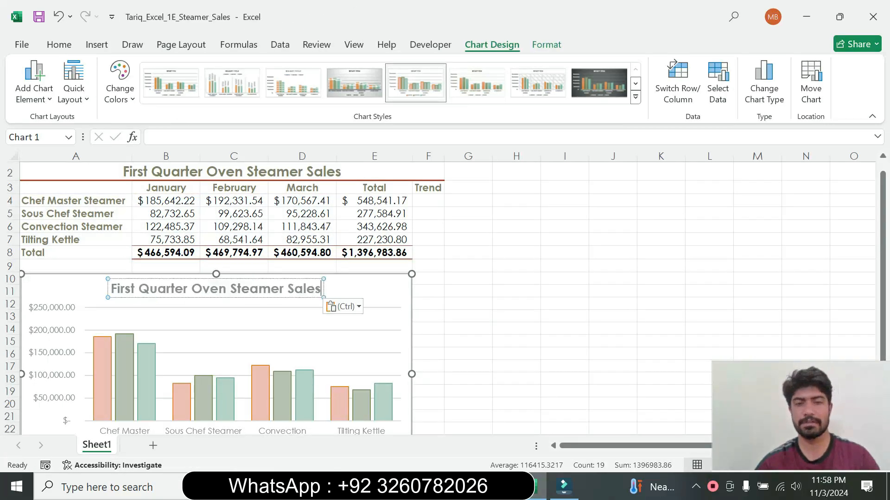
left_click(362, 312)
left_click(371, 342)
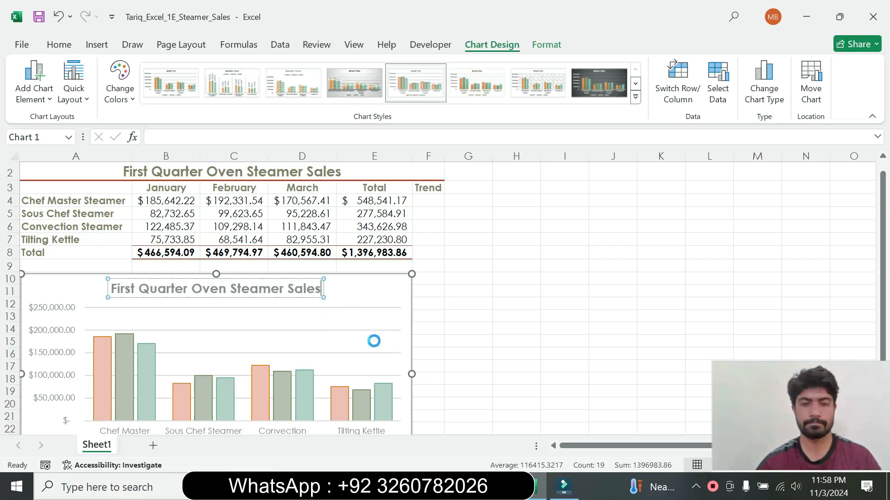
left_click(377, 294)
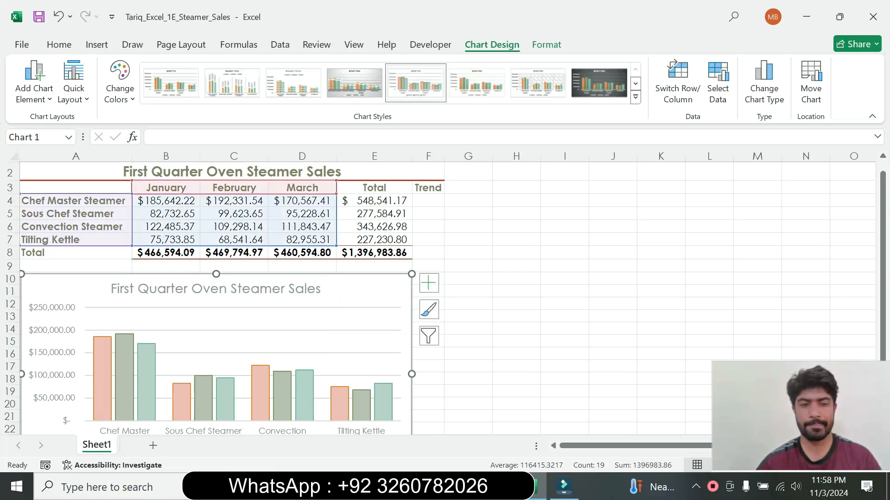
Switch to the Word instructions, reduce the step 11 text to size 9 and remove its highlight
left_click(553, 445)
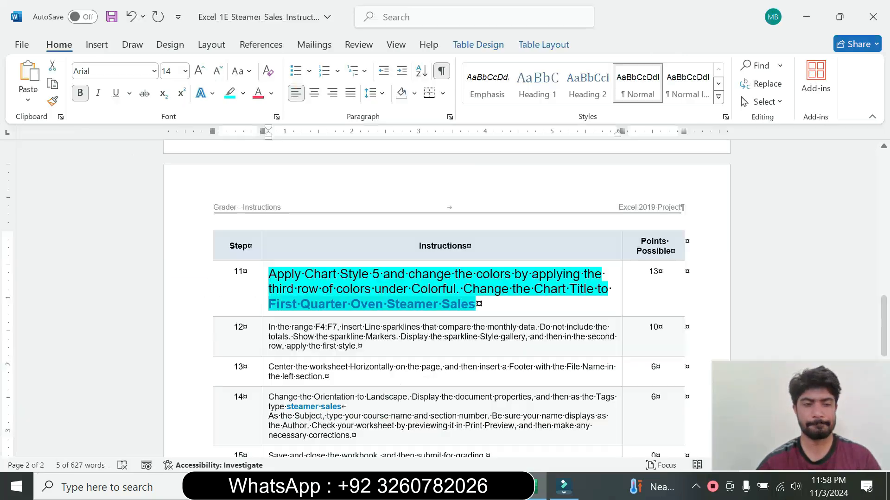
left_click(261, 304)
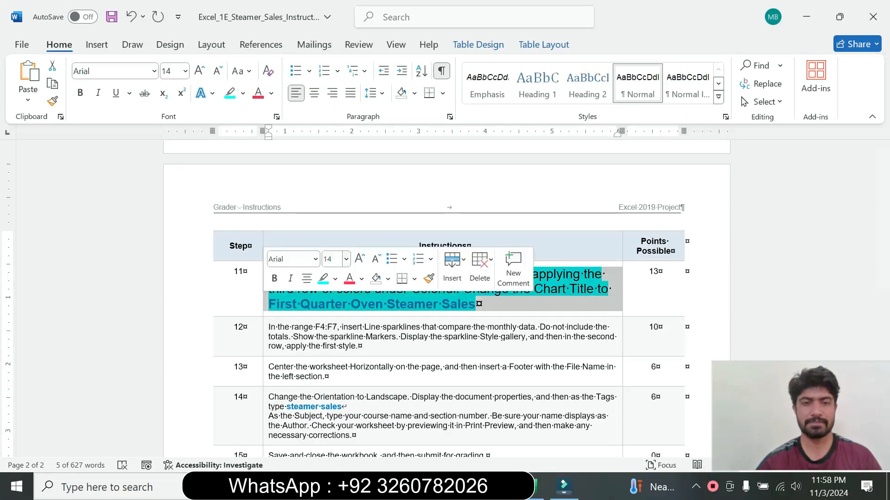
left_click(346, 259)
left_click(338, 28)
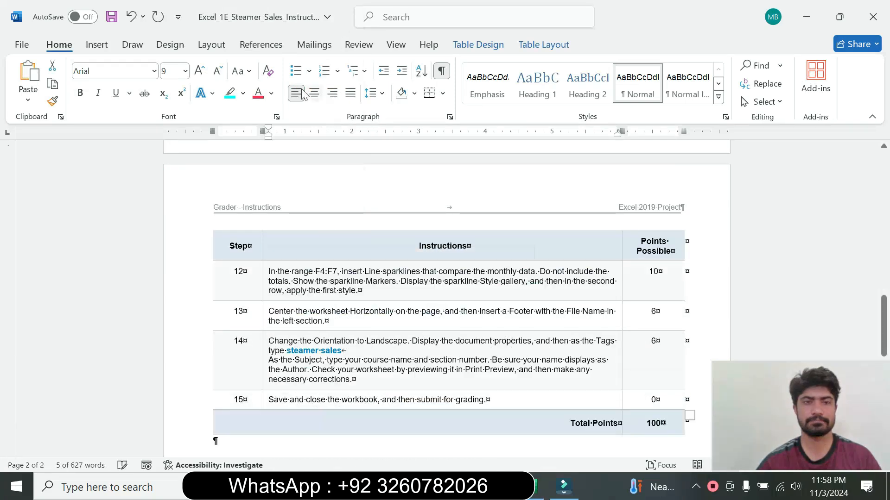
left_click(243, 94)
left_click(291, 203)
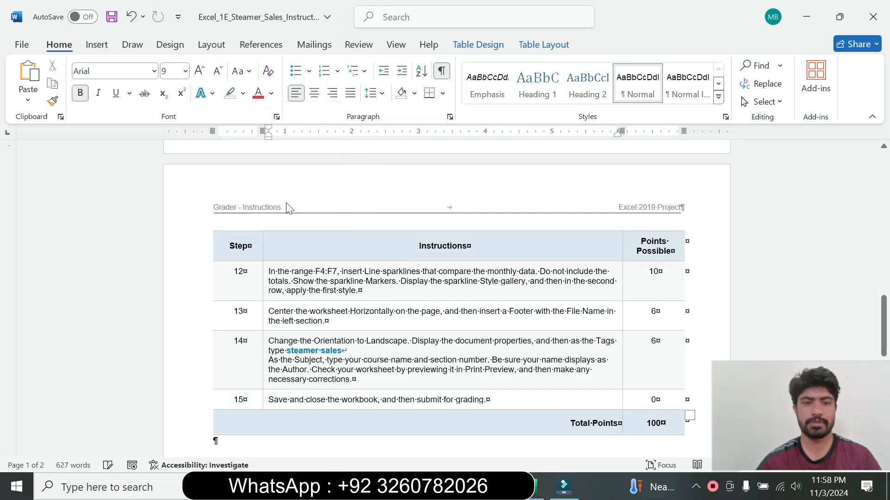
Enlarge the step 12 instruction text to size 14, highlight it in turquoise and read through it
left_click(266, 298)
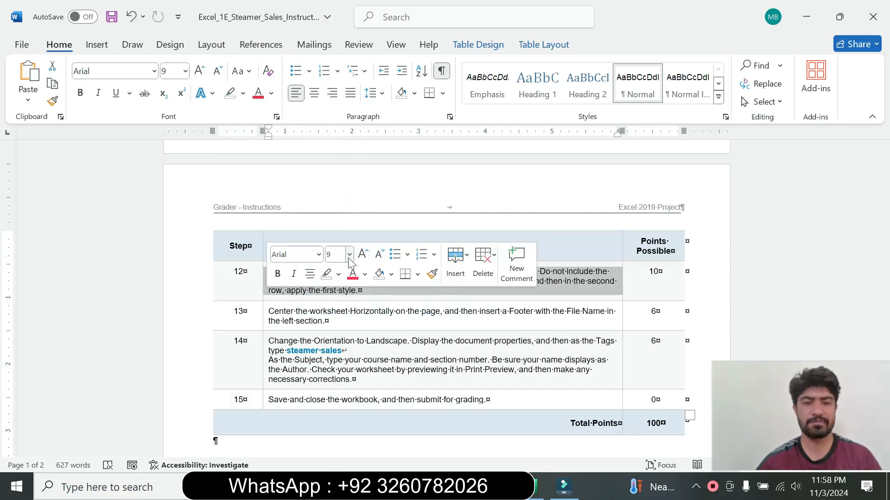
left_click(350, 262)
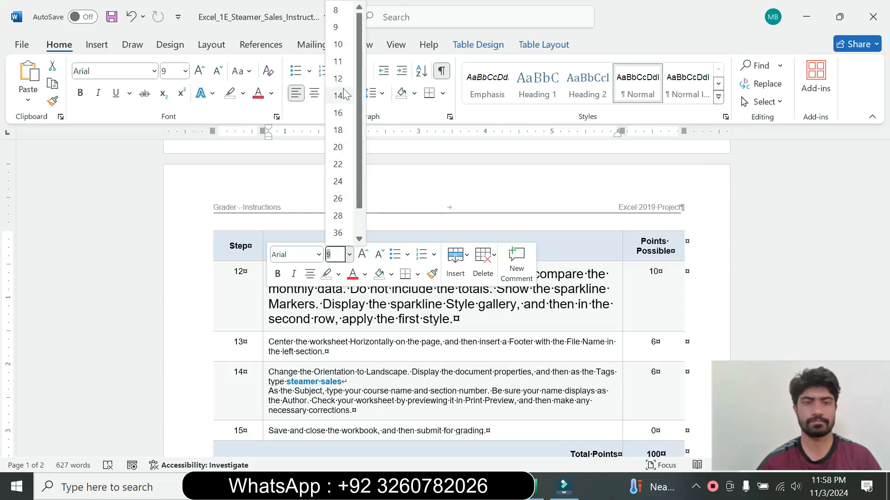
key("Escape")
type("14")
key("Return")
left_click(243, 94)
left_click(276, 139)
left_click_drag(269, 274, 482, 319)
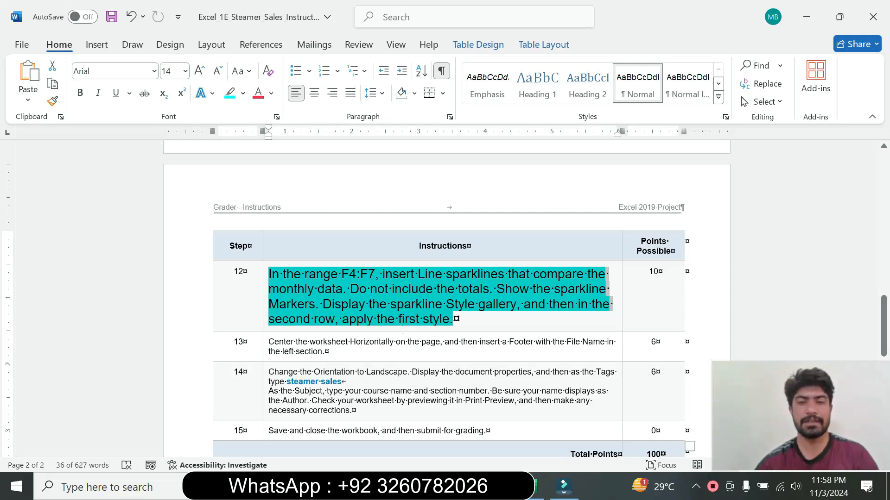
Copy the range reference F4:F7 from the step 12 text and use it to select that range in Excel
left_click(426, 295)
double_click(373, 274)
key("ctrl+c")
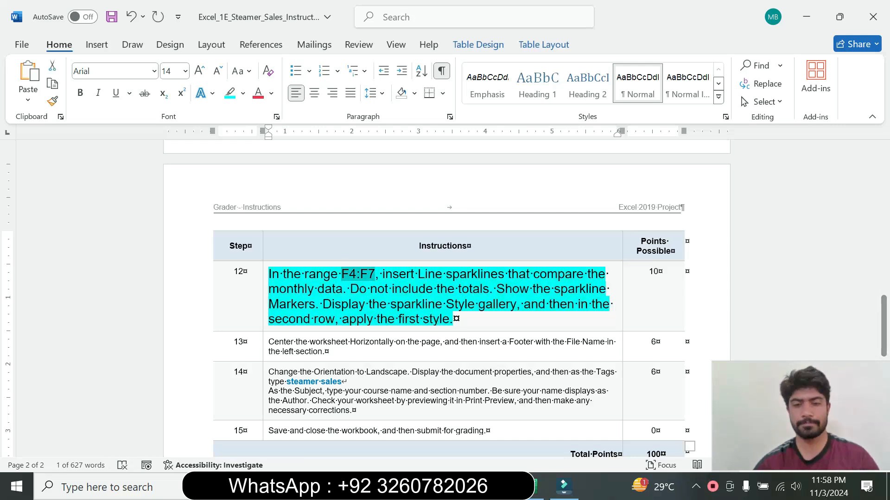
left_click(534, 487)
left_click(39, 136)
key("ctrl+v")
key("Return")
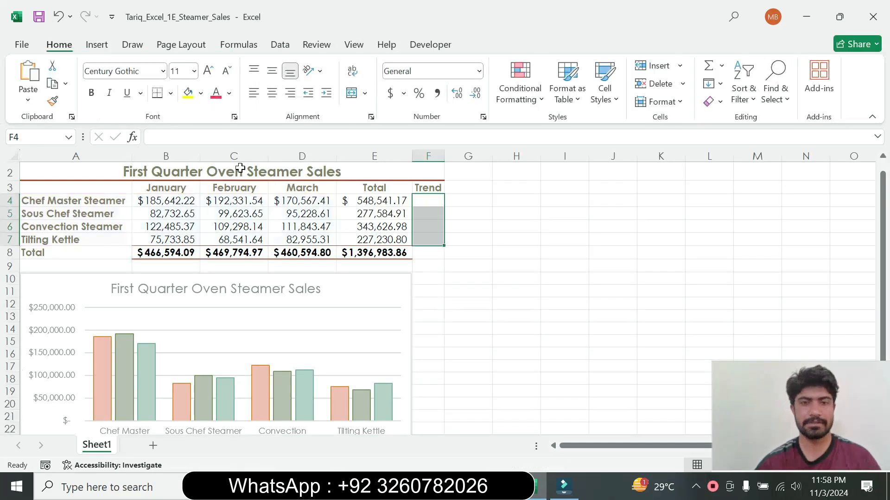
Recheck step 12 in Word, then insert Line sparklines in F4:F7 in Excel using the data range B4:D7
key("alt+Tab")
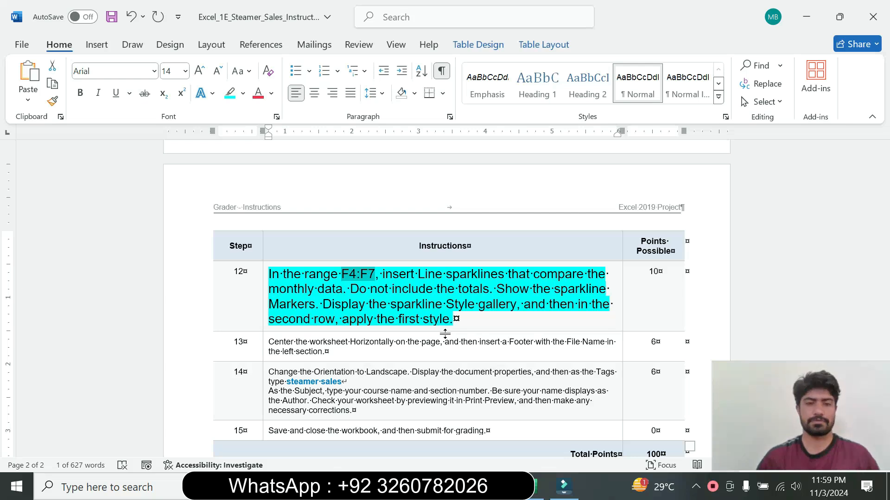
left_click(538, 487)
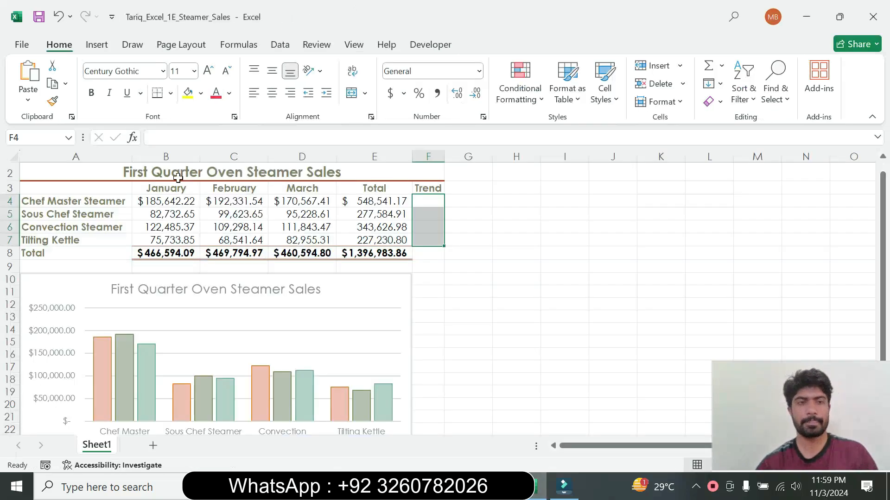
left_click(97, 46)
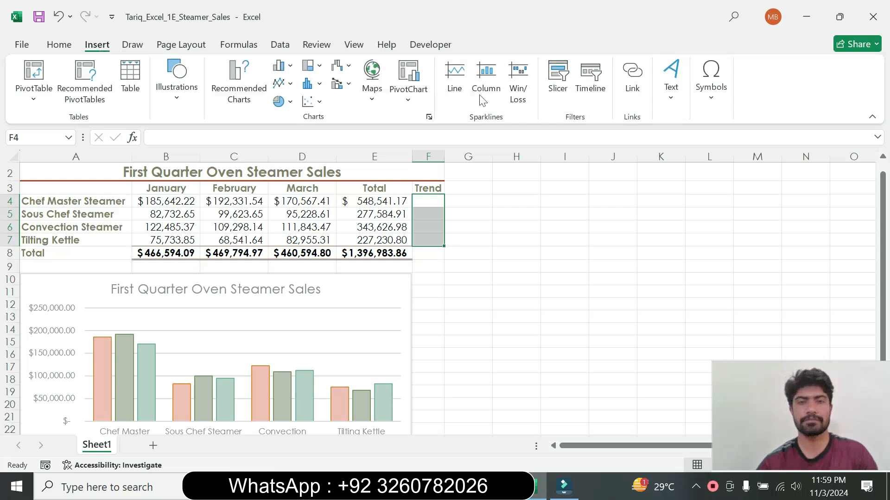
left_click(456, 92)
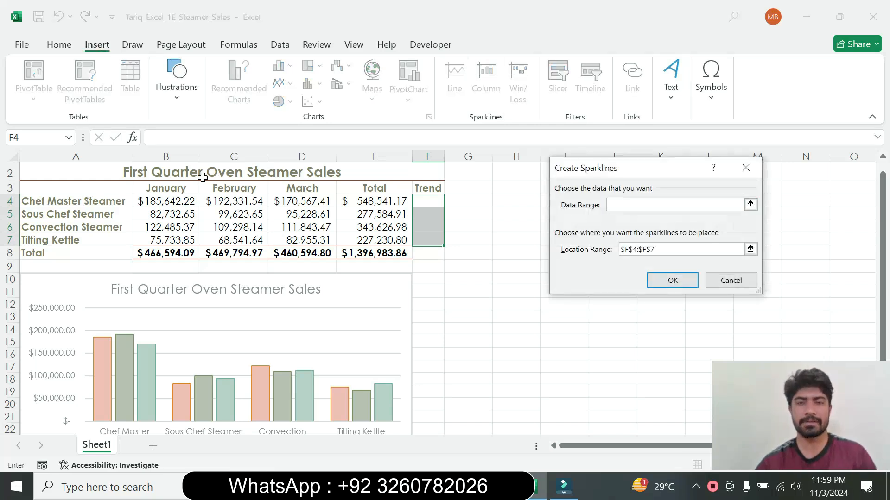
left_click_drag(172, 203, 283, 239)
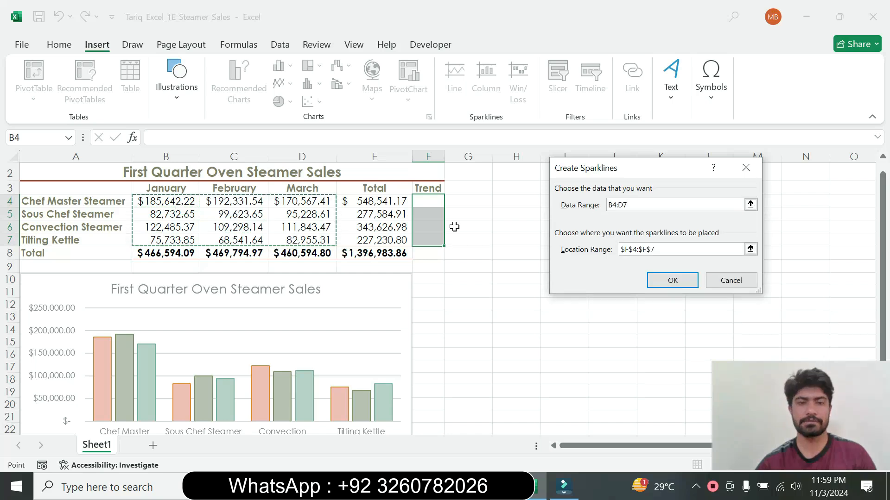
left_click(673, 281)
Check the remaining step 12 requirements in Word, show the sparkline Markers in Excel and apply the first style in the gallery's second row
key("alt+Tab")
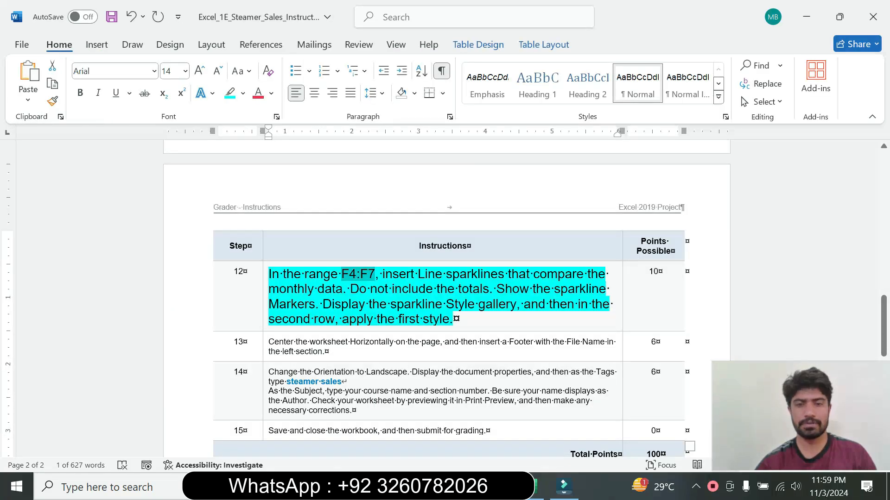
key("alt+Tab")
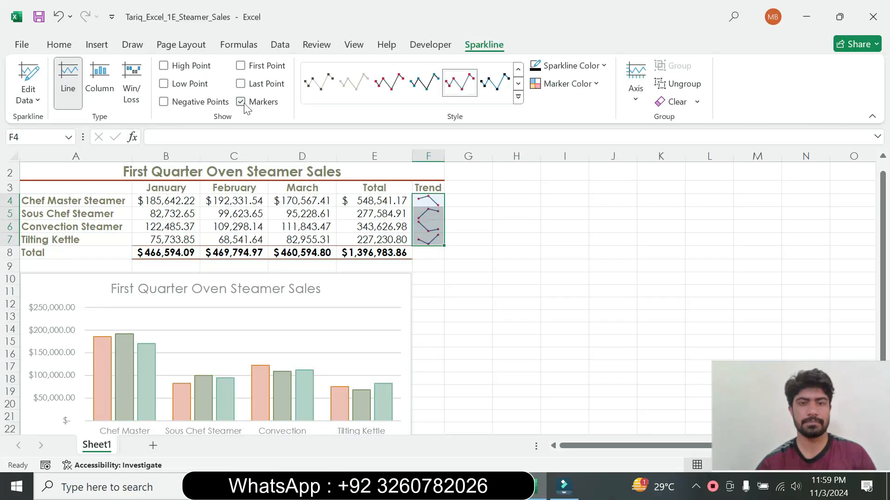
left_click(511, 486)
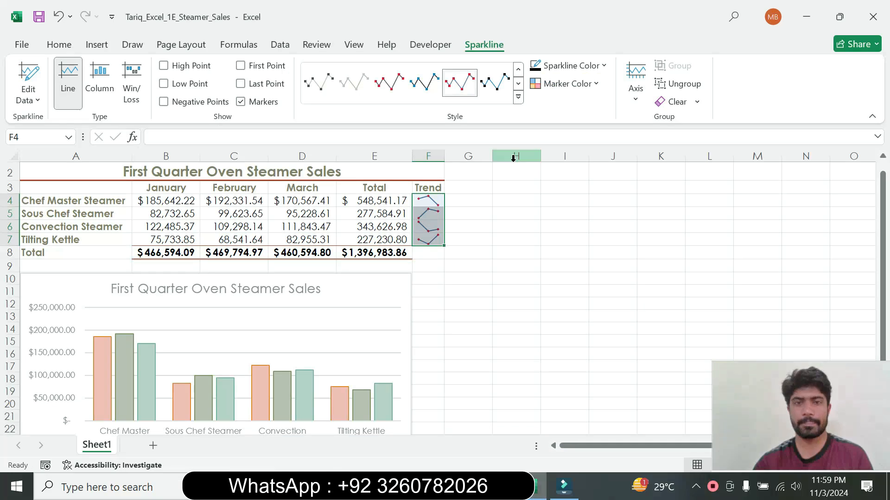
left_click(518, 97)
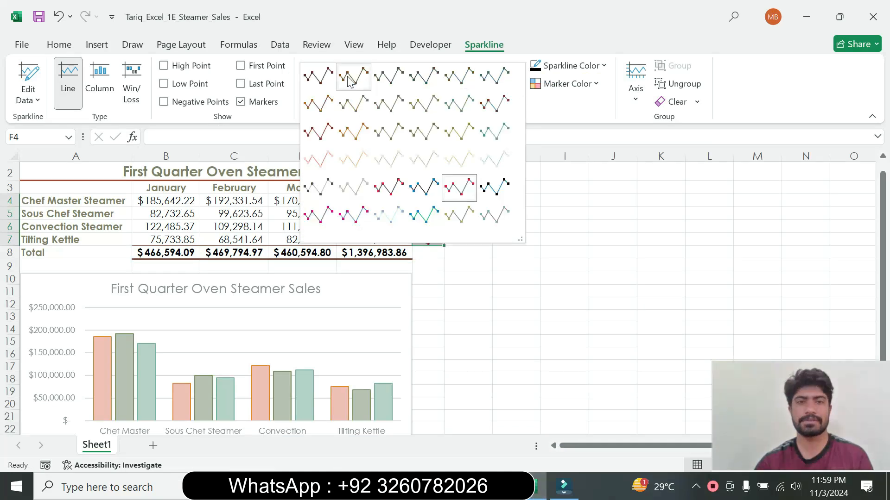
left_click(318, 104)
left_click(477, 352)
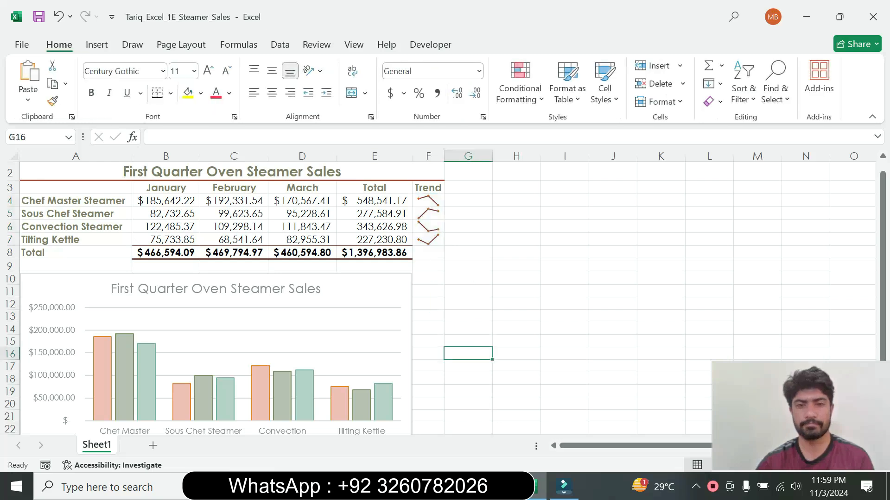
Switch to the Word instructions, reduce the step 12 text to size 9 and remove its highlight
key("alt+Tab")
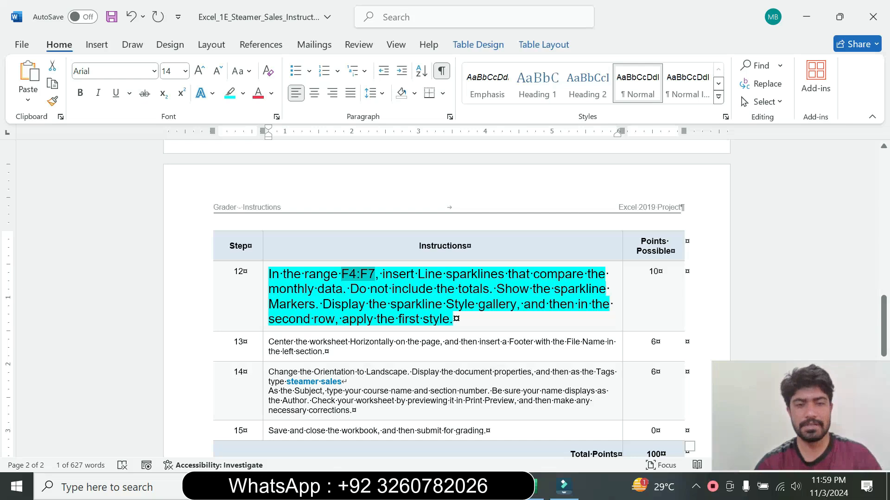
left_click(263, 330)
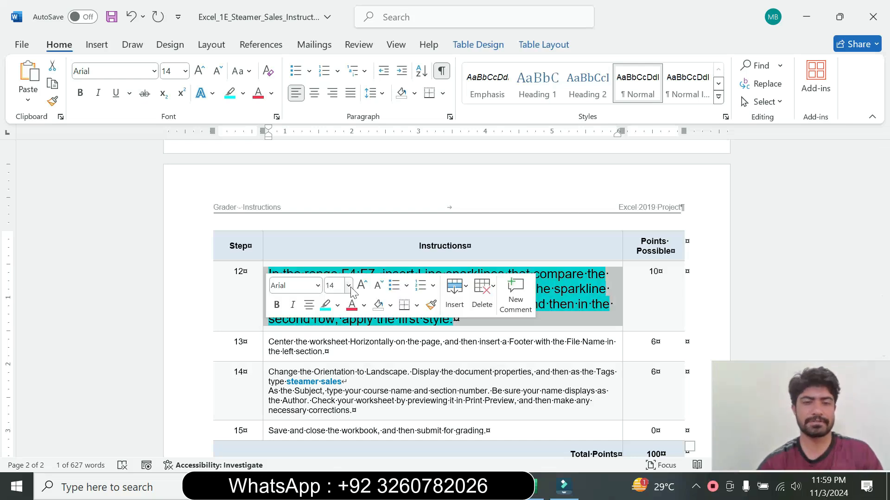
left_click(348, 286)
left_click(334, 30)
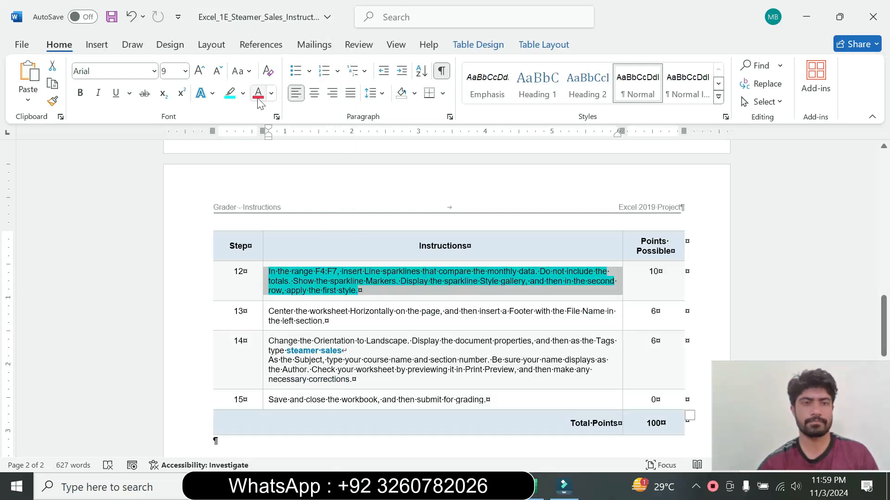
left_click(243, 93)
left_click(268, 204)
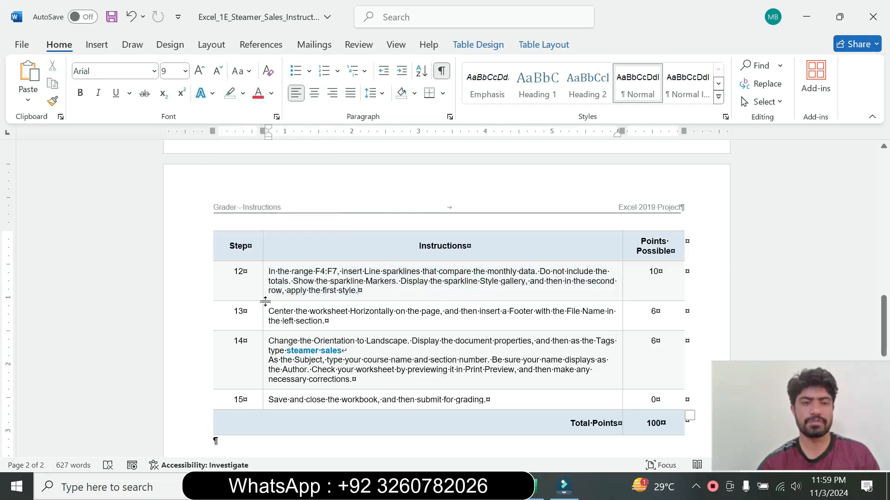
Enlarge the step 13 instruction text to size 14, highlight it in turquoise and read through it
left_click(263, 325)
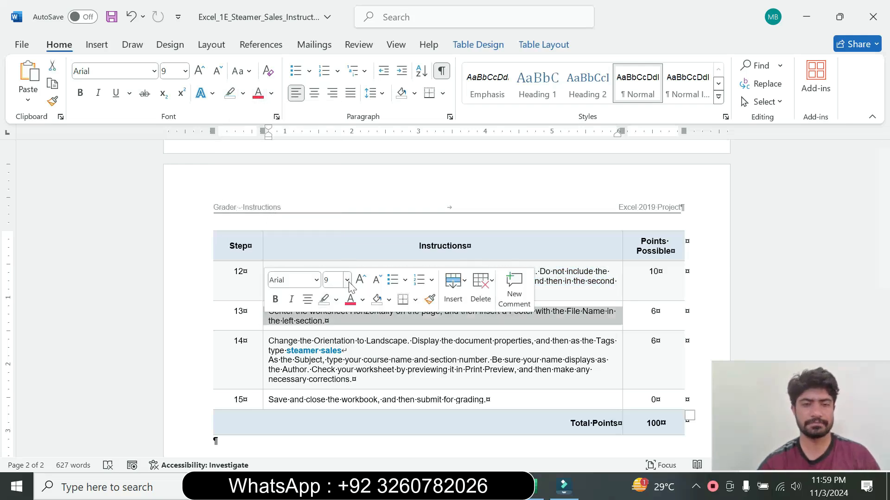
left_click(347, 280)
left_click(335, 97)
left_click(242, 93)
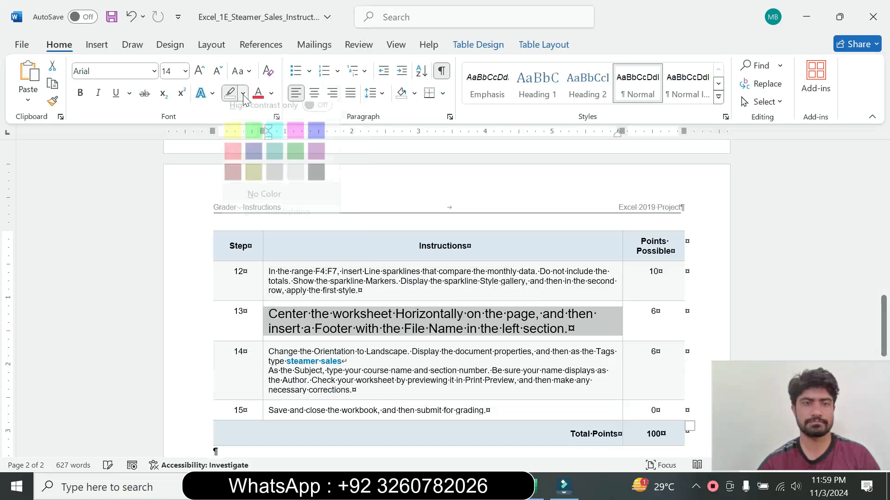
left_click(270, 141)
left_click_drag(268, 314, 568, 329)
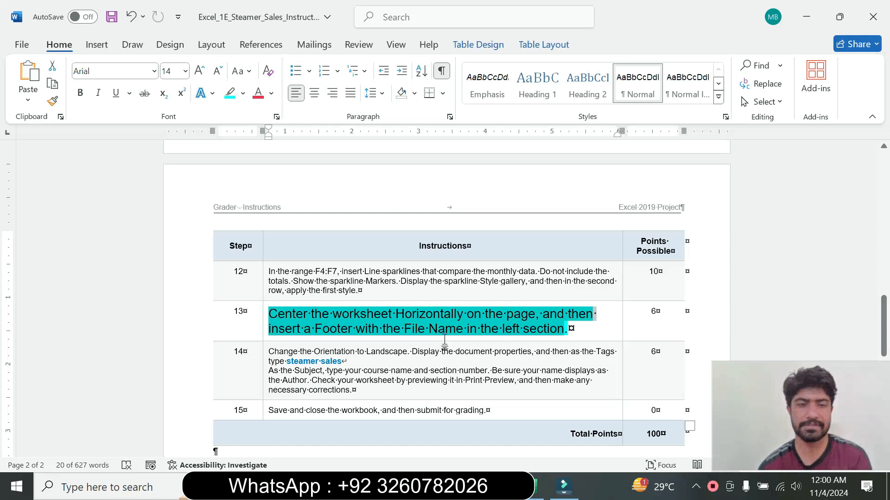
Switch to Excel and set the worksheet to be centered horizontally on the page in the page setup
left_click(539, 487)
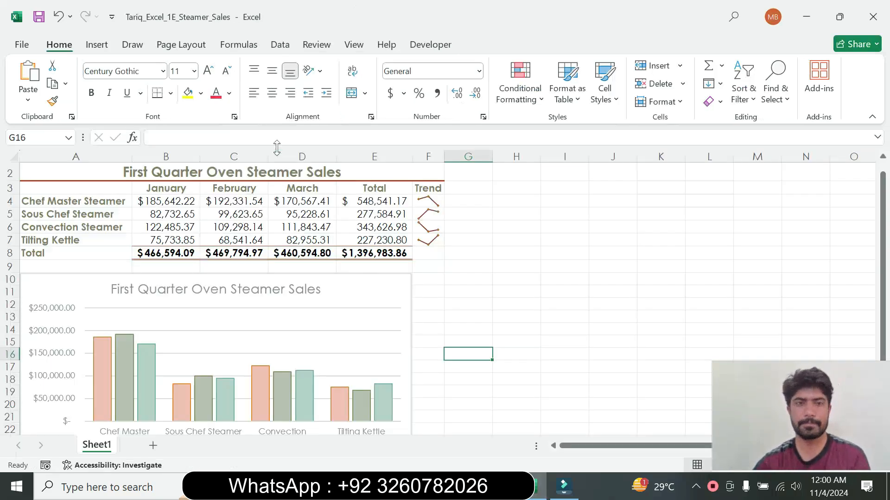
left_click(181, 44)
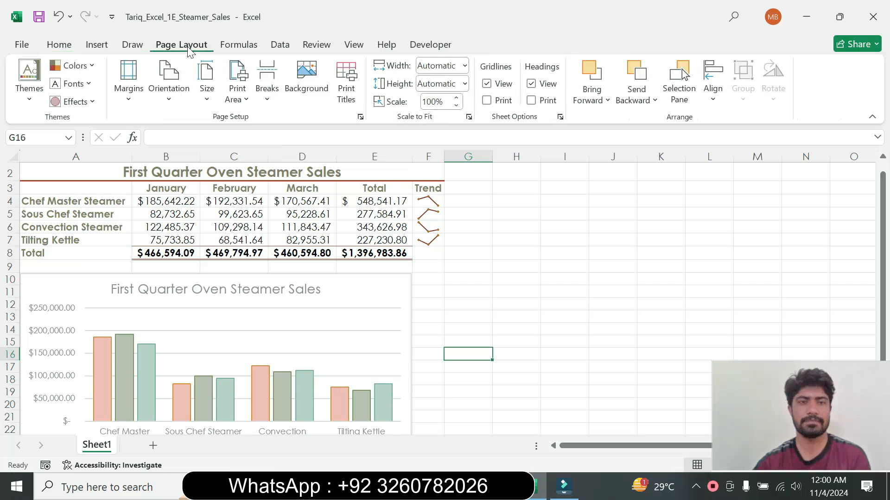
left_click(361, 116)
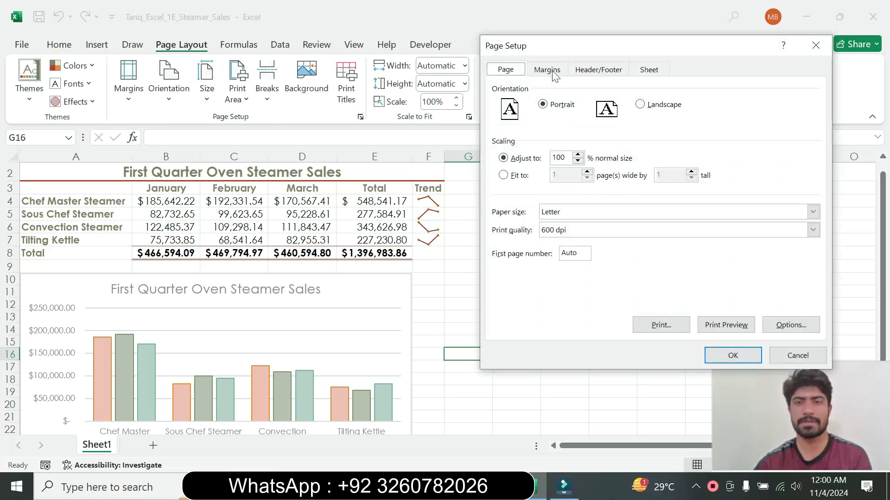
left_click(552, 71)
left_click(506, 276)
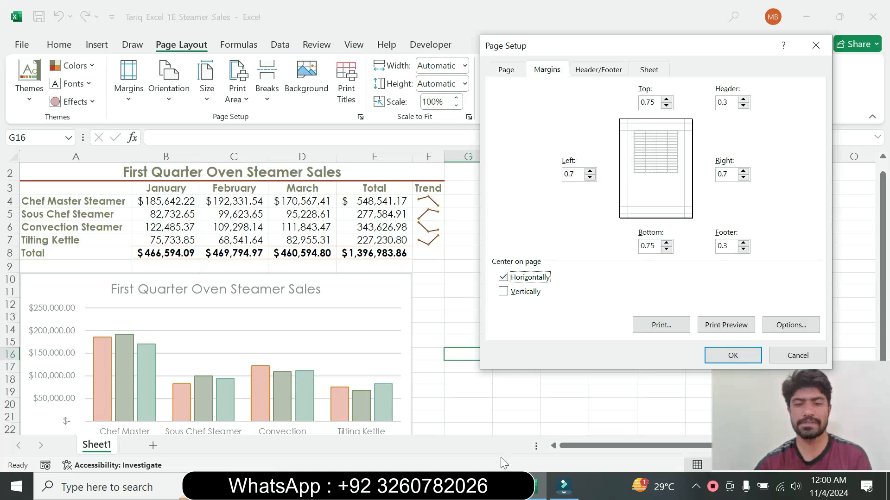
Recheck step 13 in Word, insert the File Name in the left section of a custom footer in Excel, and return to the Word instructions
left_click(502, 487)
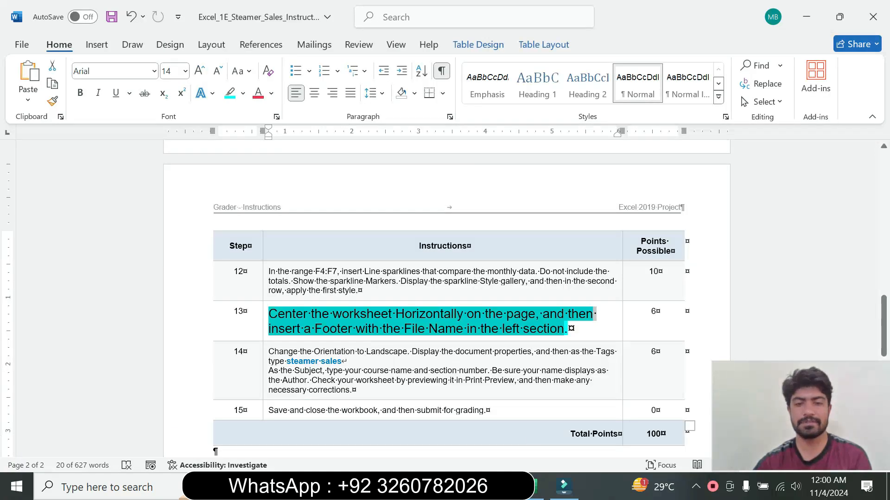
left_click(538, 487)
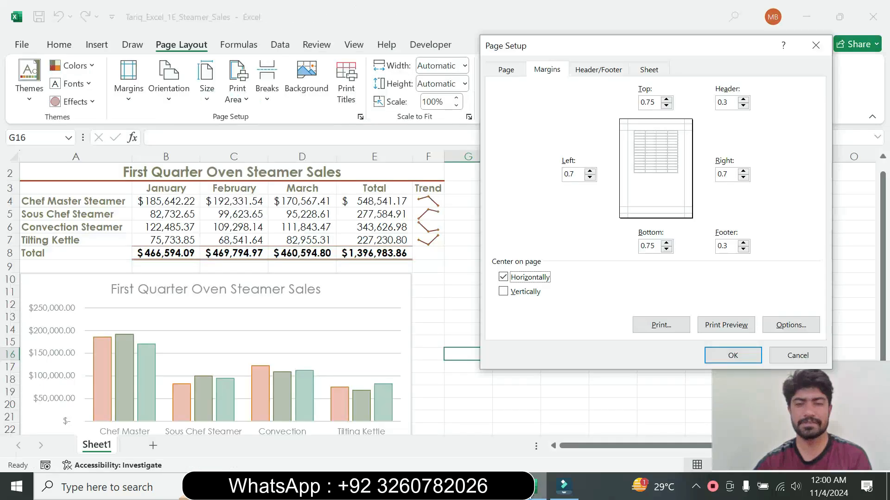
left_click(588, 72)
left_click(692, 168)
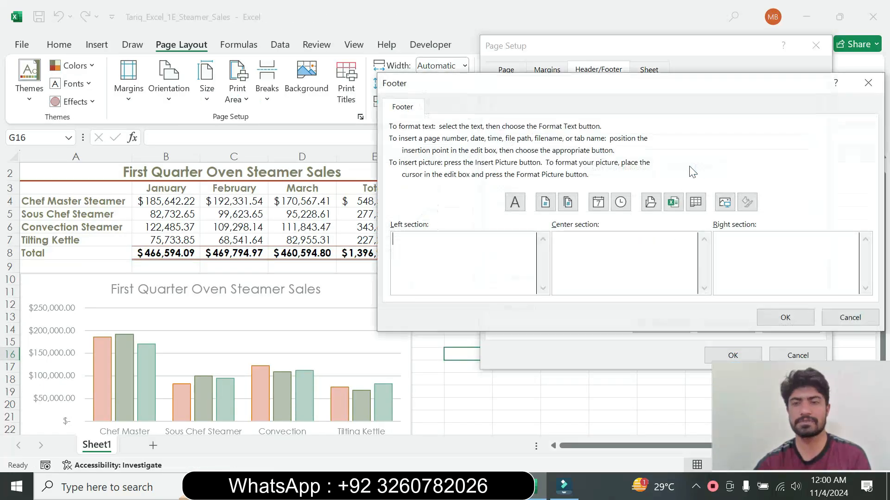
left_click(674, 202)
left_click(783, 319)
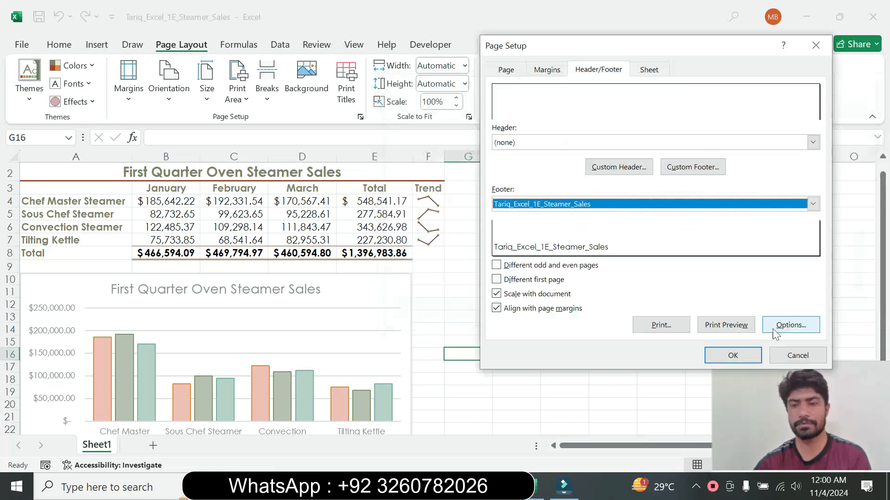
left_click(731, 357)
key("alt+Tab")
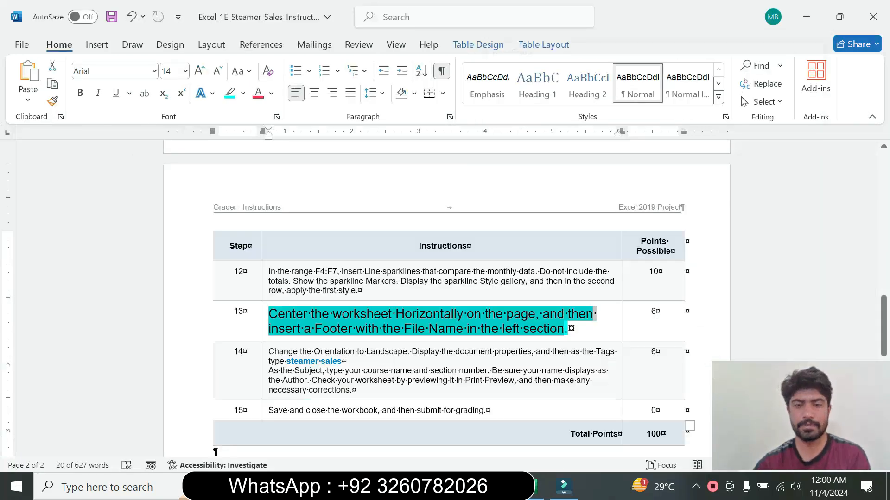
Reduce the step 13 instruction text to size 9 and remove its highlight
left_click(265, 323)
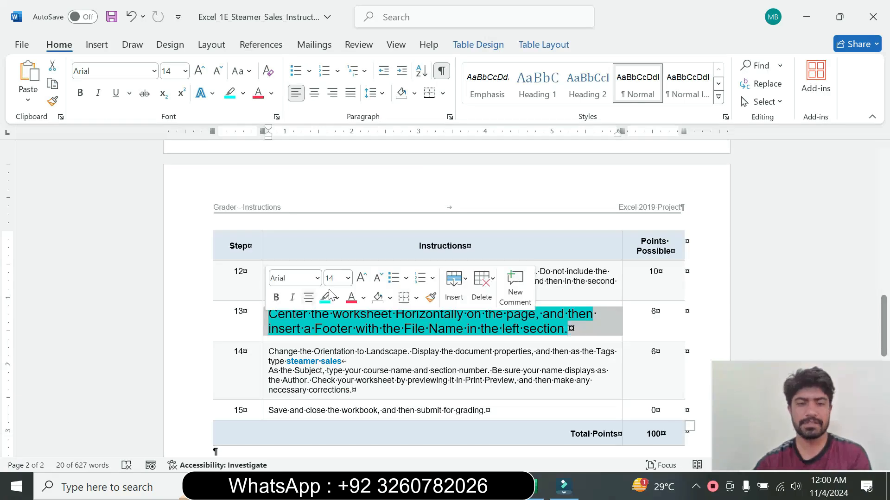
left_click(351, 278)
left_click(337, 25)
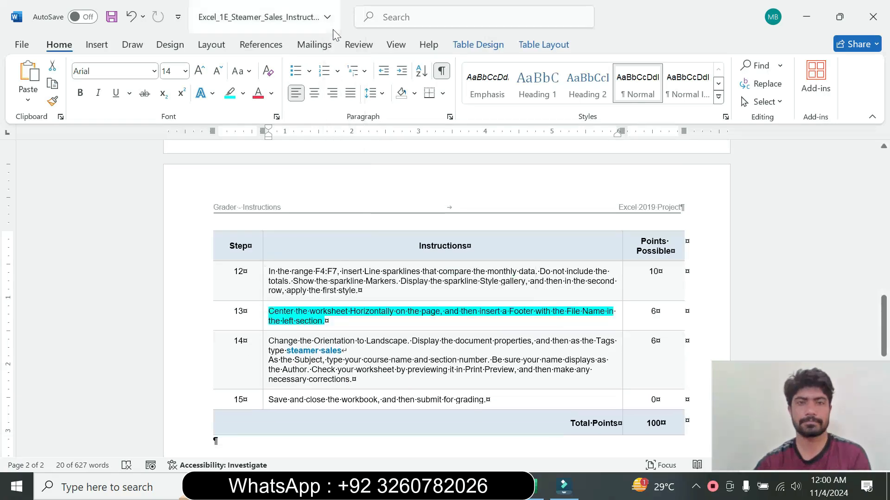
left_click(243, 93)
left_click(257, 205)
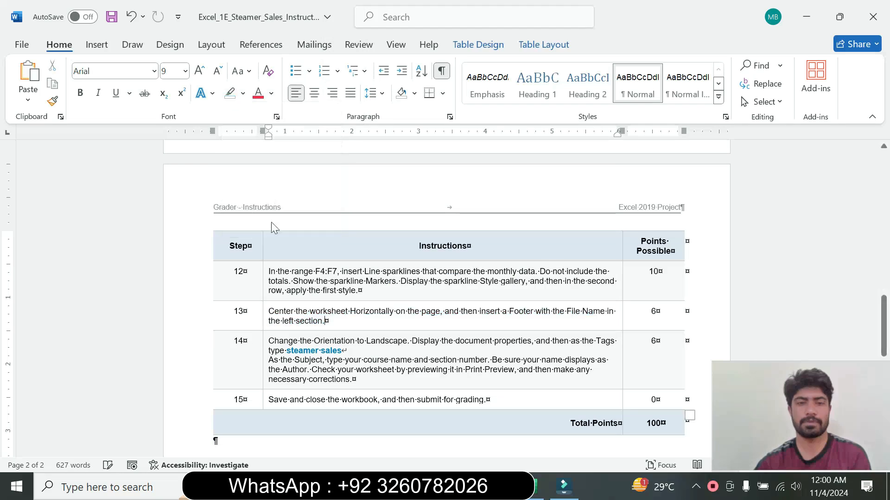
Enlarge the step 14 instruction text to size 14, highlight it in turquoise and read through it
left_click(265, 361)
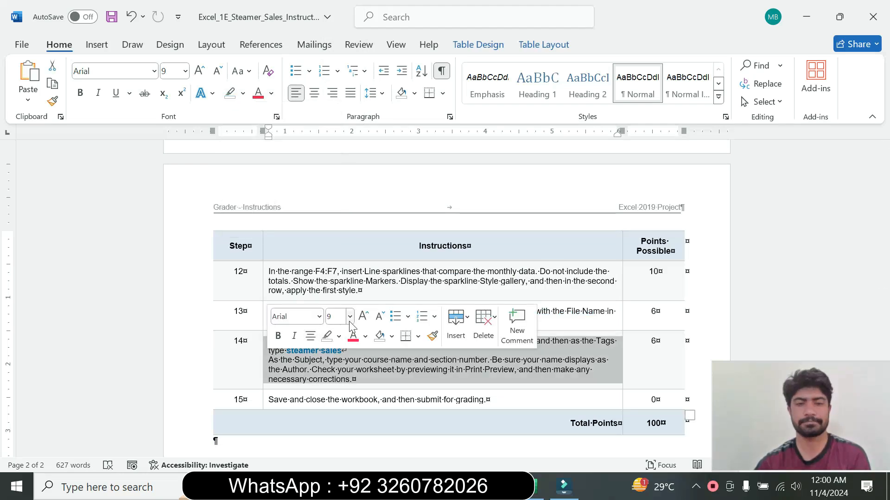
left_click(350, 316)
left_click(338, 128)
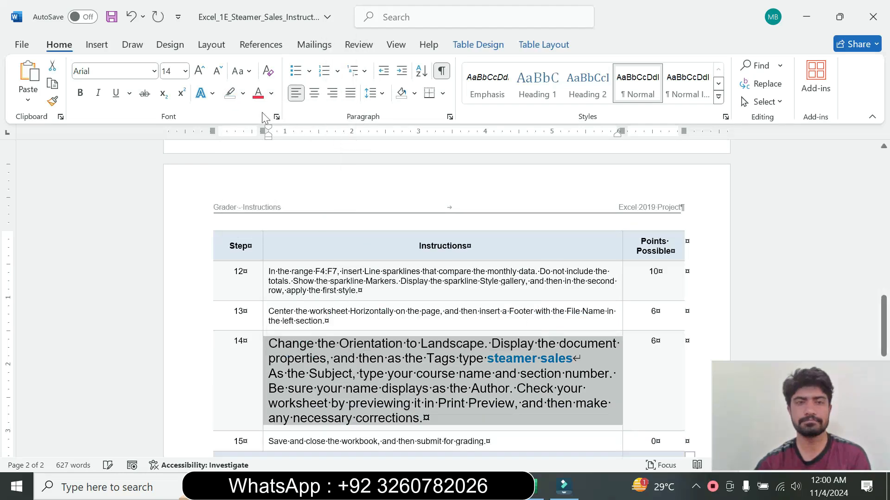
left_click(242, 93)
left_click(274, 143)
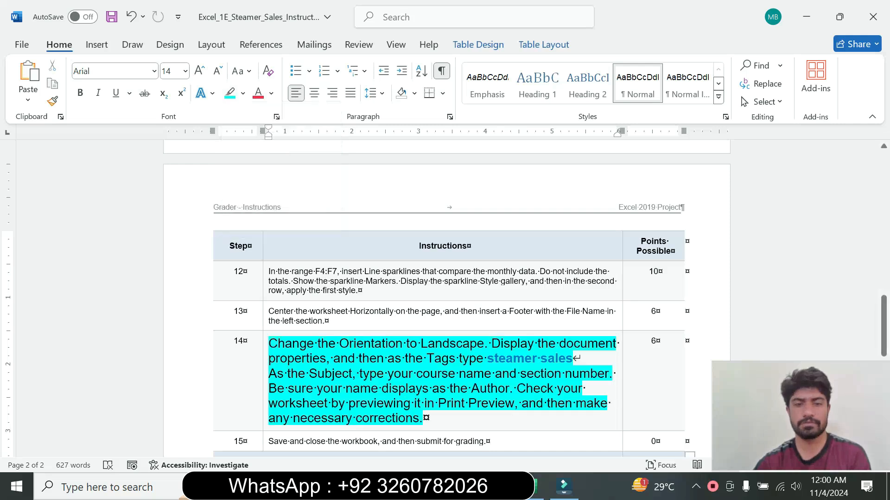
left_click_drag(348, 358, 438, 403)
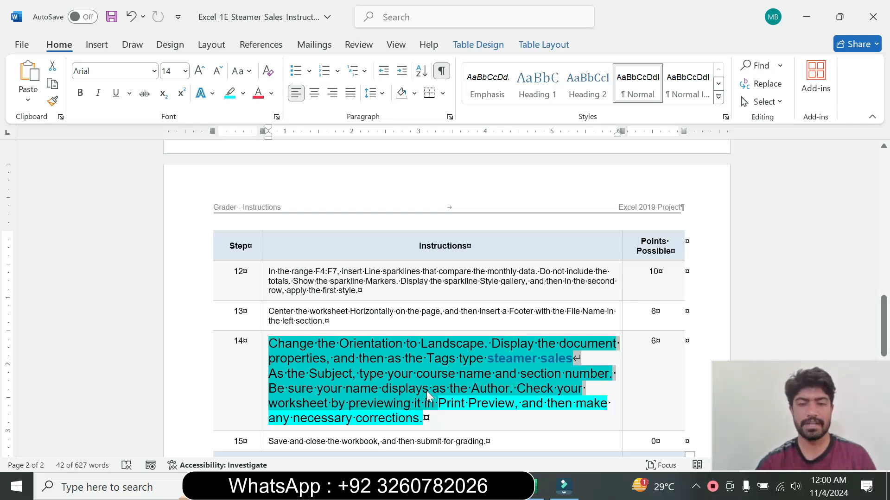
left_click(423, 418)
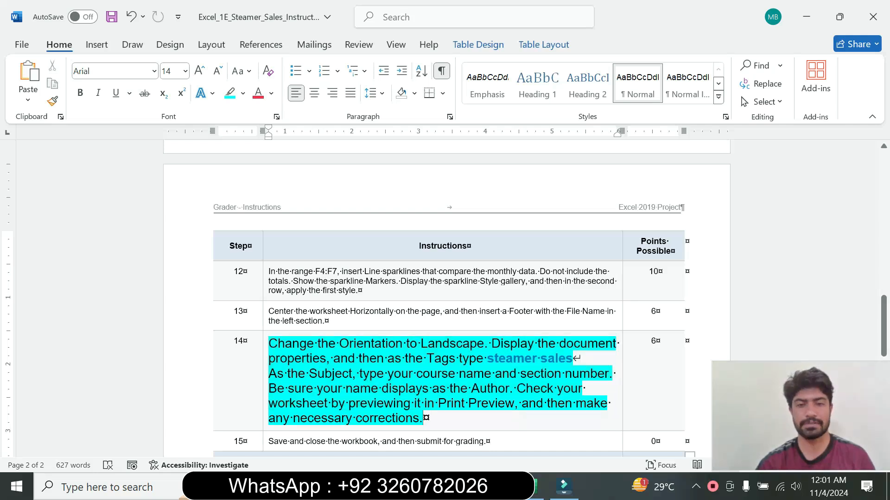
Mark the orientation wording in step 14, switch to Excel and set the page orientation to Landscape
left_click_drag(319, 344, 419, 344)
left_click(536, 488)
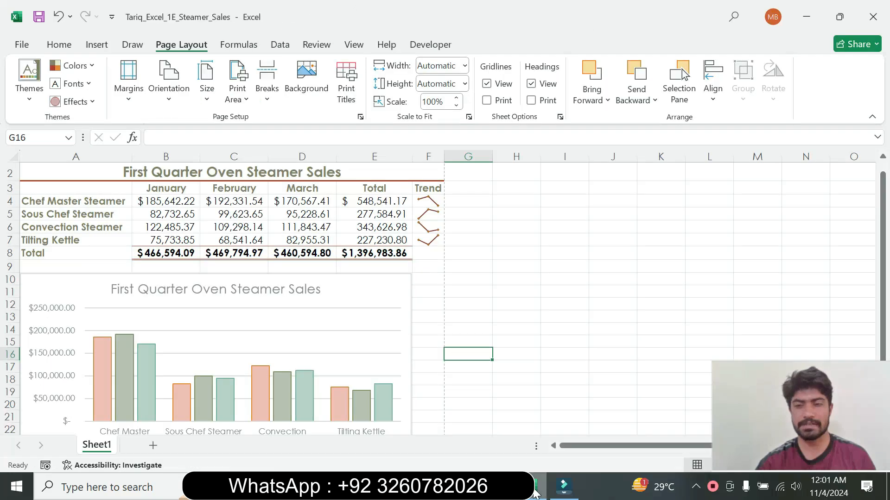
left_click(256, 239)
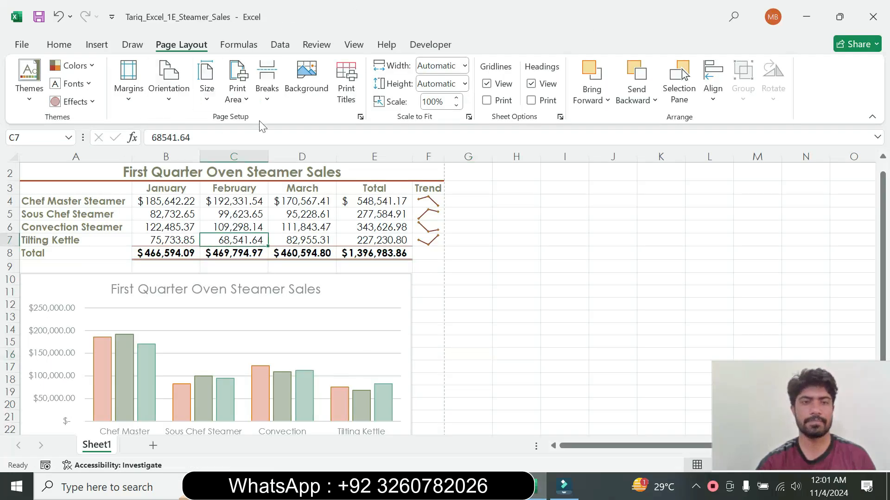
left_click(182, 105)
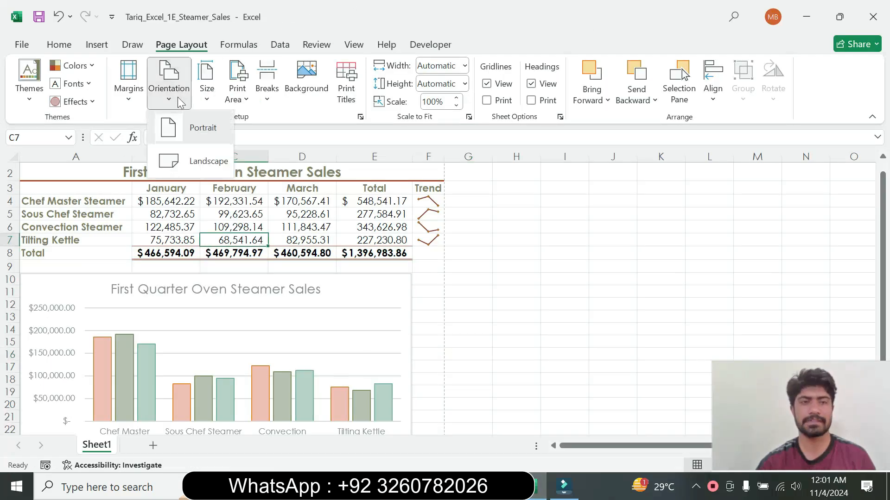
left_click(204, 164)
Check the required tag in the Word instructions, then enter "steamer sales" as the Tags in the Excel workbook's document properties
left_click(533, 487)
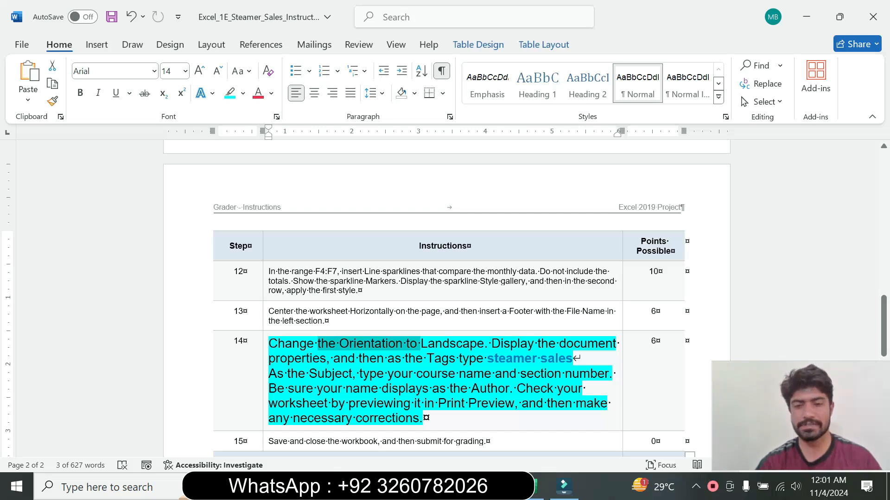
left_click_drag(488, 358, 568, 358)
left_click(537, 487)
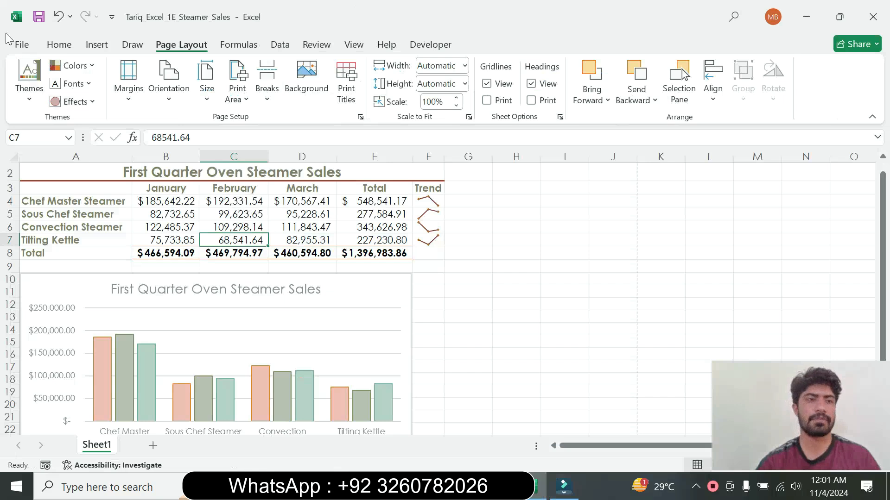
left_click(16, 45)
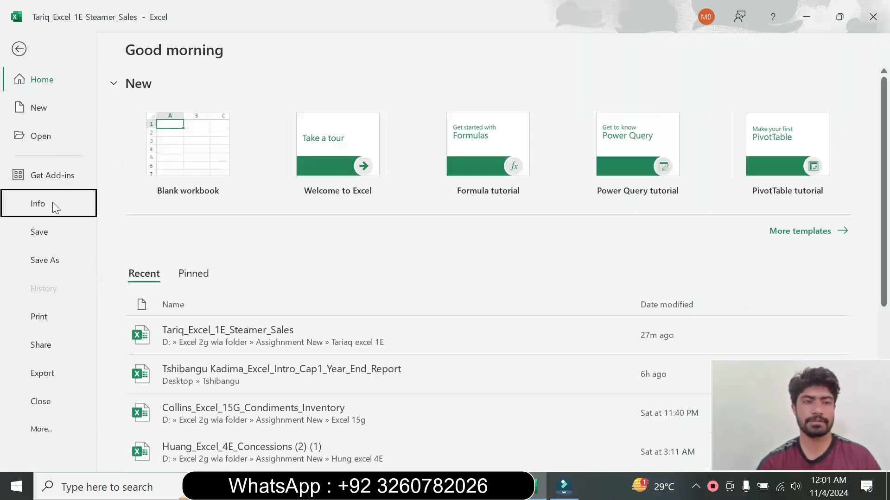
left_click(52, 206)
left_click(656, 204)
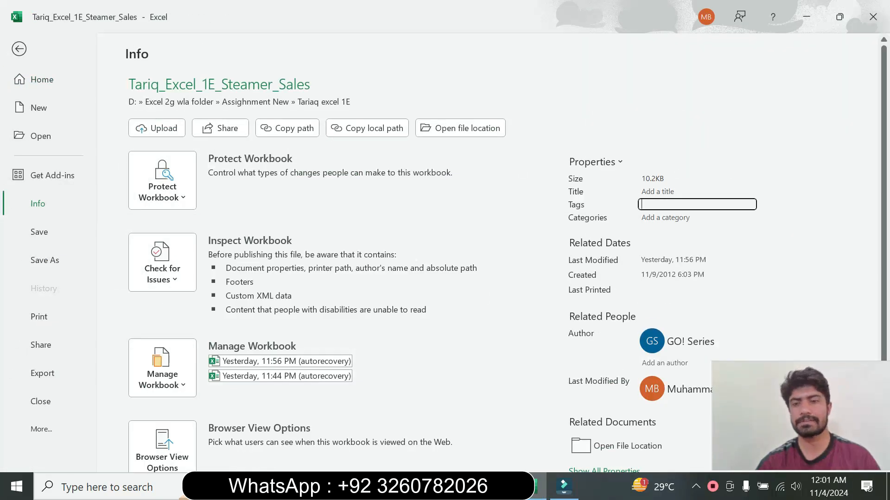
type("steamer sales")
key("ctrl+a")
left_click(18, 49)
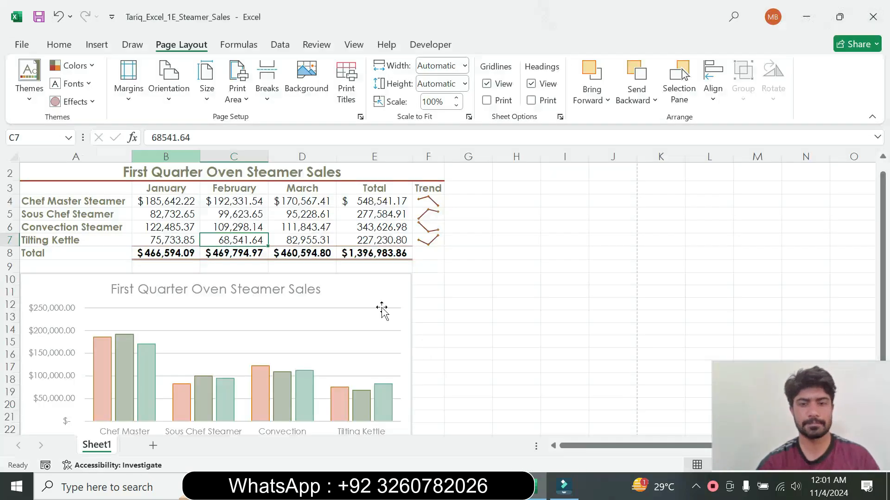
Switch to the Word instructions, reduce the step 14 text to size 9 and remove its highlight
left_click(507, 485)
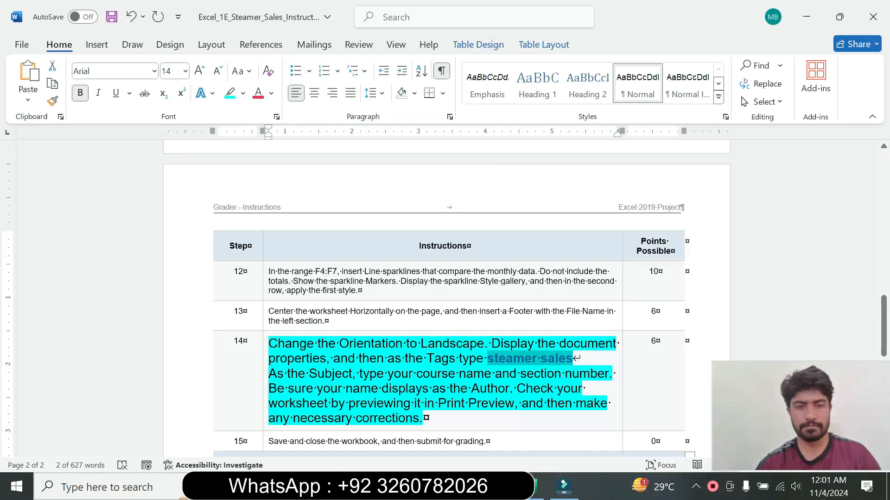
left_click(263, 391)
left_click(347, 346)
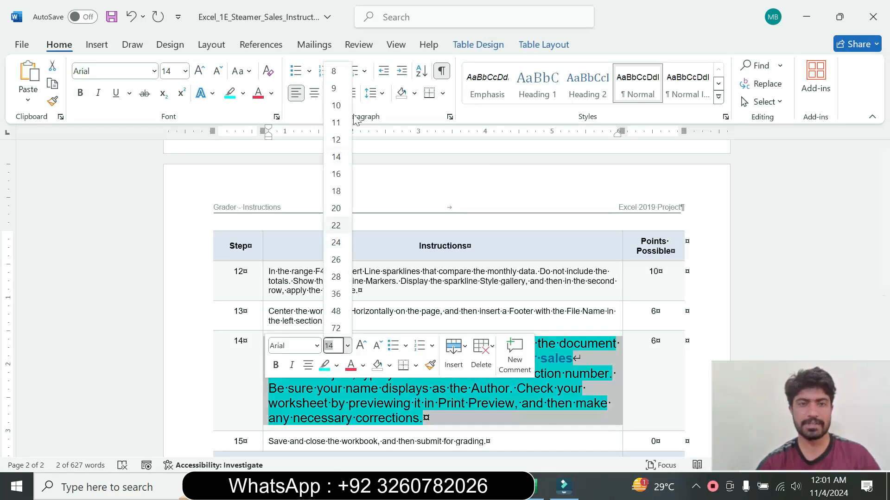
left_click(333, 88)
left_click(243, 93)
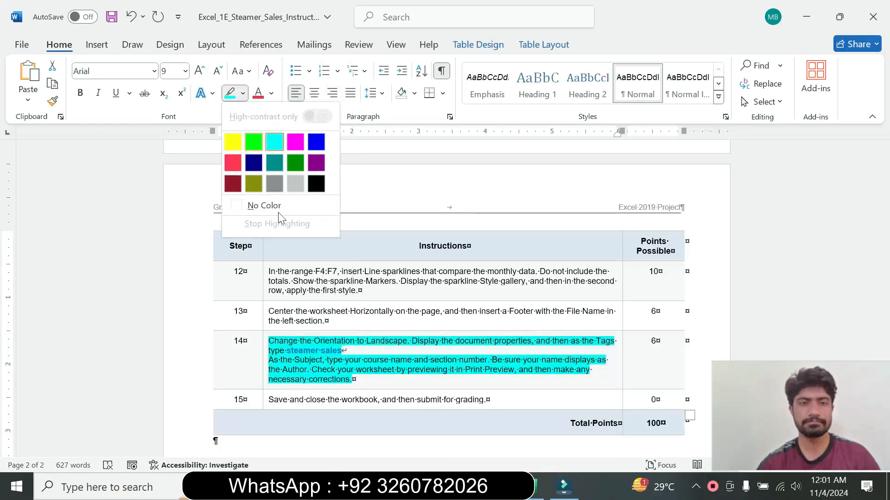
left_click(265, 206)
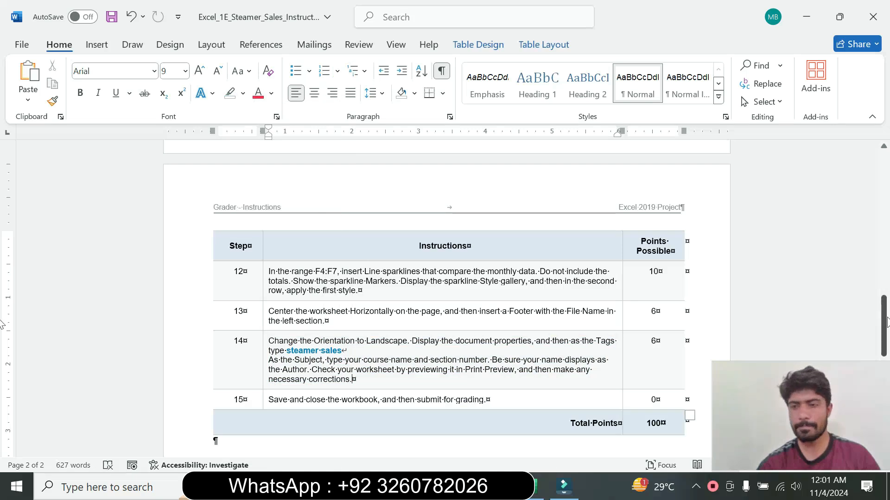
Go back to the start of the Word instructions, then switch to Excel and review the worksheet from its first row
scroll(587, 335, "up", 15)
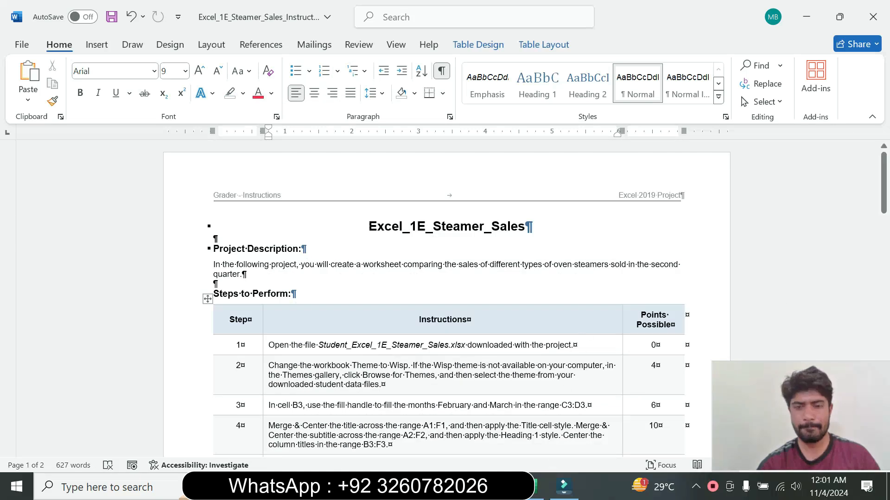
left_click(536, 486)
left_click(507, 264)
left_click_drag(887, 250, 887, 241)
left_click(650, 217)
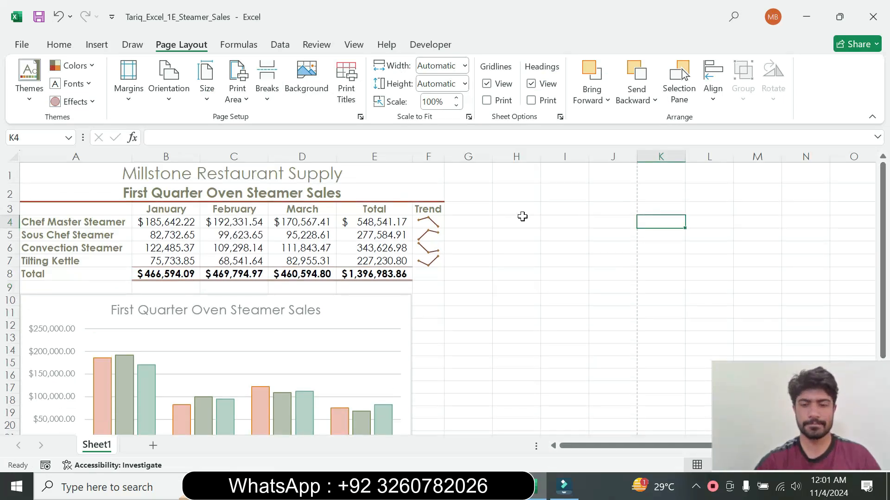